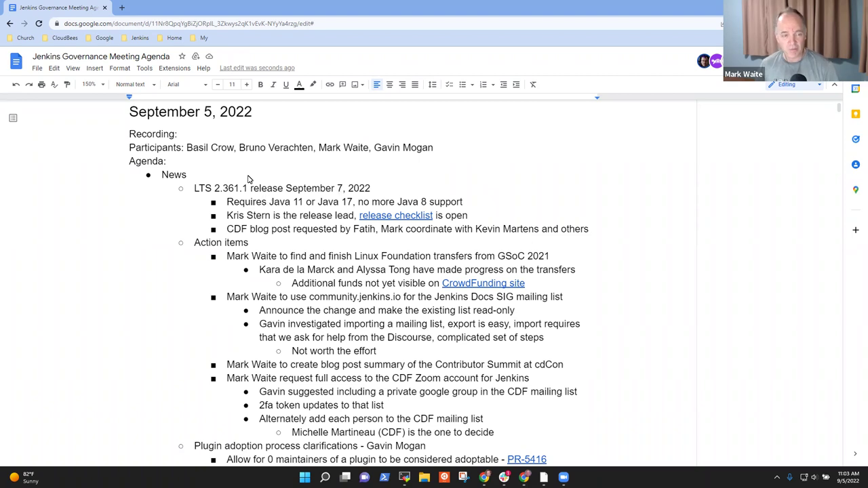
- Outdent the agenda items from Plugin adoption through Forums and community topics one level
{"action": "left_click", "coordinate": [208, 178]}
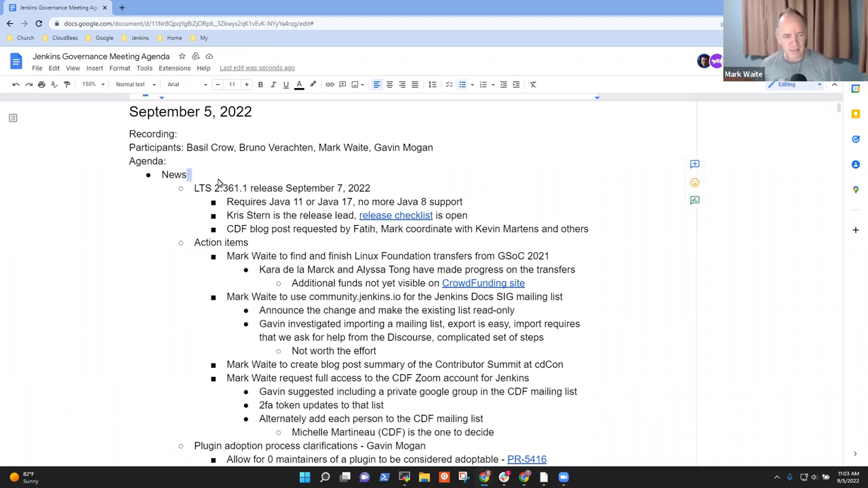
{"action": "key", "text": "Down"}
{"action": "key", "text": "Down"}
{"action": "key", "text": "Down"}
{"action": "key", "text": "Down"}
{"action": "key", "text": "Down"}
{"action": "key", "text": "Down"}
{"action": "key", "text": "Down"}
{"action": "key", "text": "Down"}
{"action": "key", "text": "Down"}
{"action": "key", "text": "Down"}
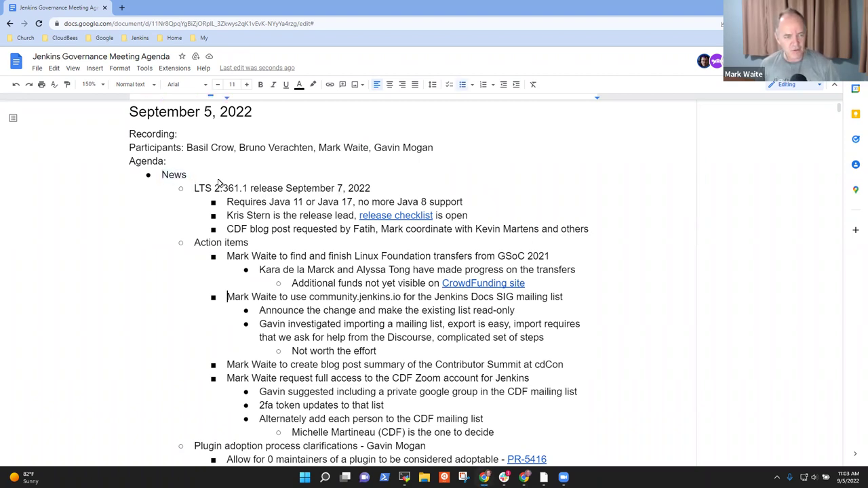
{"action": "key", "text": "Down"}
{"action": "key", "text": "Down"}
{"action": "key", "text": "Down"}
{"action": "key", "text": "Down"}
{"action": "key", "text": "Down"}
{"action": "key", "text": "Down"}
{"action": "key", "text": "Down"}
{"action": "key", "text": "Down"}
{"action": "key", "text": "Down"}
{"action": "key", "text": "Down"}
{"action": "key", "text": "Down"}
{"action": "key", "text": "Down"}
{"action": "key", "text": "Down"}
{"action": "key", "text": "Down"}
{"action": "key", "text": "Down"}
{"action": "key", "text": "Down"}
{"action": "key", "text": "Down"}
{"action": "key", "text": "Down"}
{"action": "key", "text": "Down"}
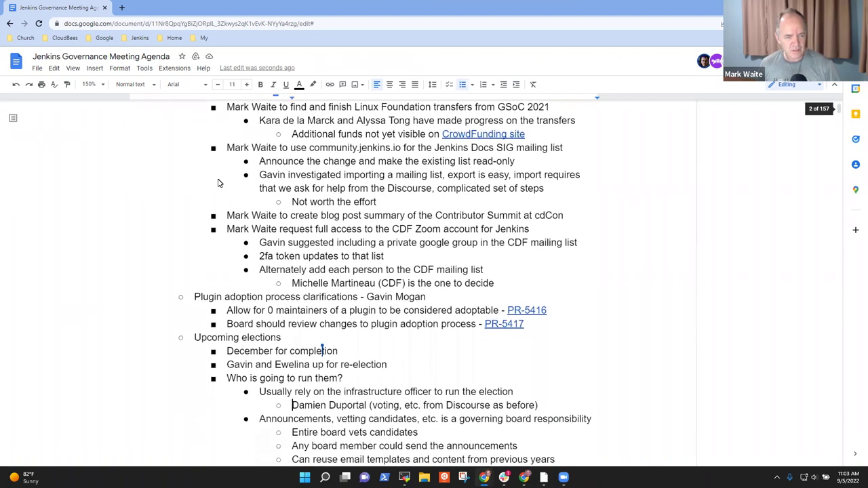
{"action": "key", "text": "Up"}
{"action": "key", "text": "Up"}
{"action": "key", "text": "Up"}
{"action": "key", "text": "Up"}
{"action": "key", "text": "Up"}
{"action": "key", "text": "Up"}
{"action": "key", "text": "Up"}
{"action": "key", "text": "Up"}
{"action": "key", "text": "Up"}
{"action": "key", "text": "Up"}
{"action": "key", "text": "Up"}
{"action": "key", "text": "Up"}
{"action": "key", "text": "Up"}
{"action": "key", "text": "Up"}
{"action": "key", "text": "Up"}
{"action": "scroll", "coordinate": [218, 182], "scroll_direction": "up", "scroll_amount": 3}
{"action": "key", "text": "Down"}
{"action": "key", "text": "Down"}
{"action": "key", "text": "Down"}
{"action": "key", "text": "Down"}
{"action": "key", "text": "Down"}
{"action": "key", "text": "Down"}
{"action": "key", "text": "Down"}
{"action": "key", "text": "Down"}
{"action": "key", "text": "Down"}
{"action": "key", "text": "Down"}
{"action": "key", "text": "Down"}
{"action": "key", "text": "Down"}
{"action": "key", "text": "Down"}
{"action": "key", "text": "Down"}
{"action": "key", "text": "Down"}
{"action": "key", "text": "Down"}
{"action": "key", "text": "Down"}
{"action": "key", "text": "Down"}
{"action": "key", "text": "Down"}
{"action": "key", "text": "Down"}
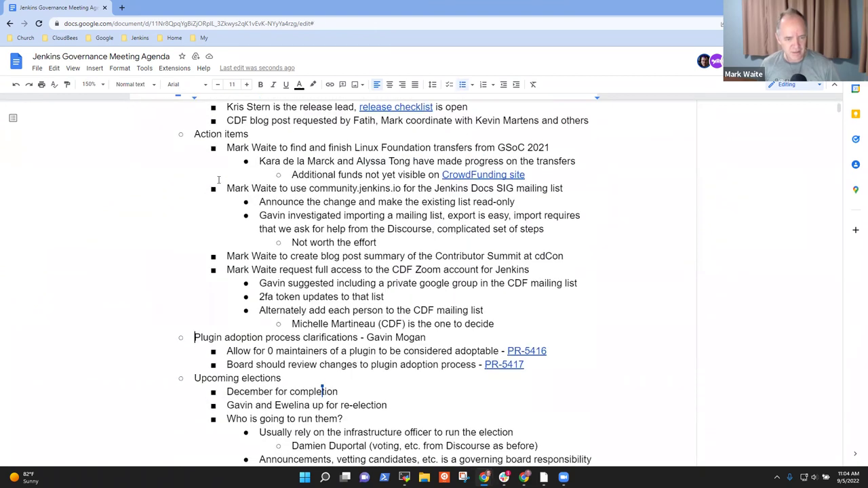
{"action": "key", "text": "shift+Down"}
{"action": "key", "text": "shift+Down"}
{"action": "key", "text": "shift+Down"}
{"action": "key", "text": "shift+Down"}
{"action": "key", "text": "shift+Down"}
{"action": "key", "text": "shift+Down"}
{"action": "key", "text": "shift+Down"}
{"action": "key", "text": "shift+Down"}
{"action": "key", "text": "shift+Down"}
{"action": "key", "text": "shift+Down"}
{"action": "key", "text": "shift+Down"}
{"action": "key", "text": "shift+Down"}
{"action": "key", "text": "shift+Down"}
{"action": "key", "text": "shift+Down"}
{"action": "key", "text": "shift+Down"}
{"action": "key", "text": "shift+Down"}
{"action": "key", "text": "shift+Down"}
{"action": "key", "text": "shift+Down"}
{"action": "key", "text": "shift+Down"}
{"action": "key", "text": "shift+Down"}
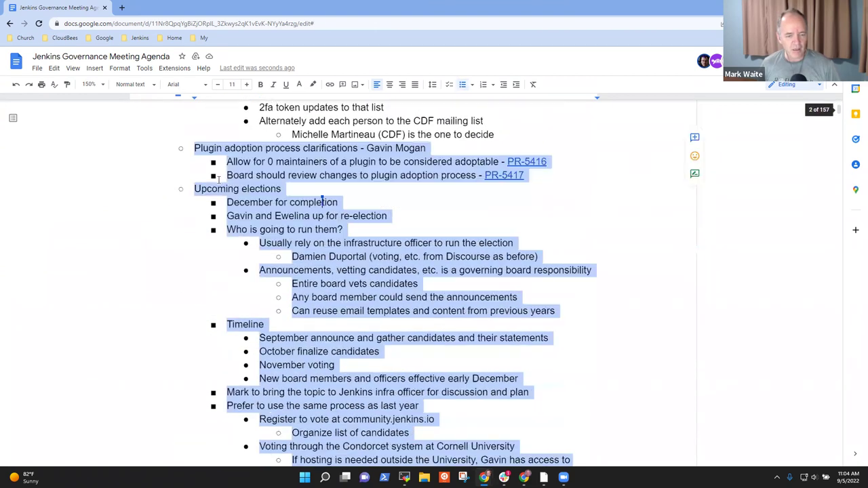
{"action": "key", "text": "shift+Down"}
{"action": "key", "text": "shift+Down"}
{"action": "key", "text": "shift+Down"}
{"action": "key", "text": "shift+Down"}
{"action": "key", "text": "shift+Down"}
{"action": "key", "text": "shift+Down"}
{"action": "key", "text": "shift+Down"}
{"action": "key", "text": "shift+Down"}
{"action": "key", "text": "shift+Down"}
{"action": "key", "text": "shift+Down"}
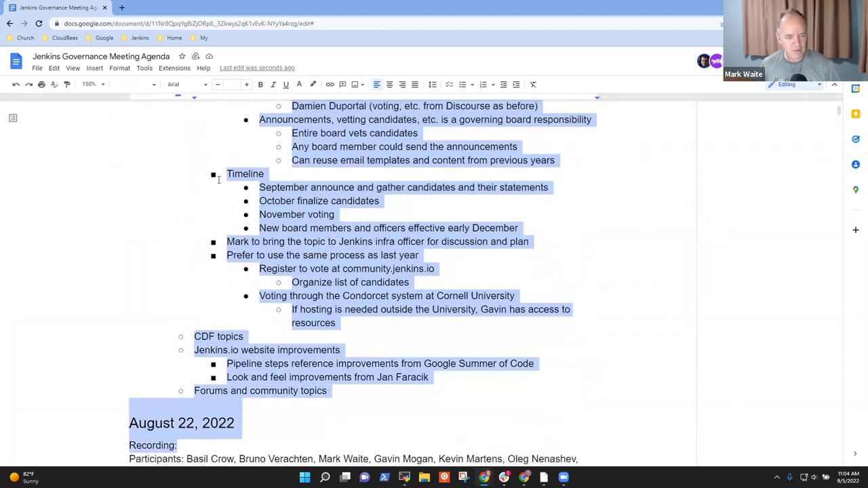
{"action": "key", "text": "shift+Up"}
{"action": "key", "text": "shift+Up"}
{"action": "key", "text": "shift+Down"}
{"action": "key", "text": "shift+Left"}
{"action": "key", "text": "shift+Left"}
{"action": "key", "text": "shift+Left"}
{"action": "key", "text": "shift+Left"}
{"action": "key", "text": "shift+Left"}
{"action": "key", "text": "shift+Left"}
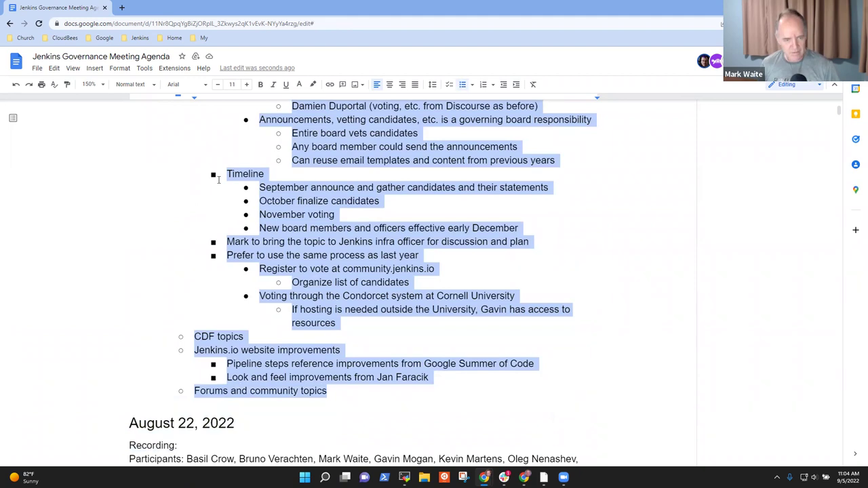
{"action": "key", "text": "shift+Tab"}
{"action": "key", "text": "Left"}
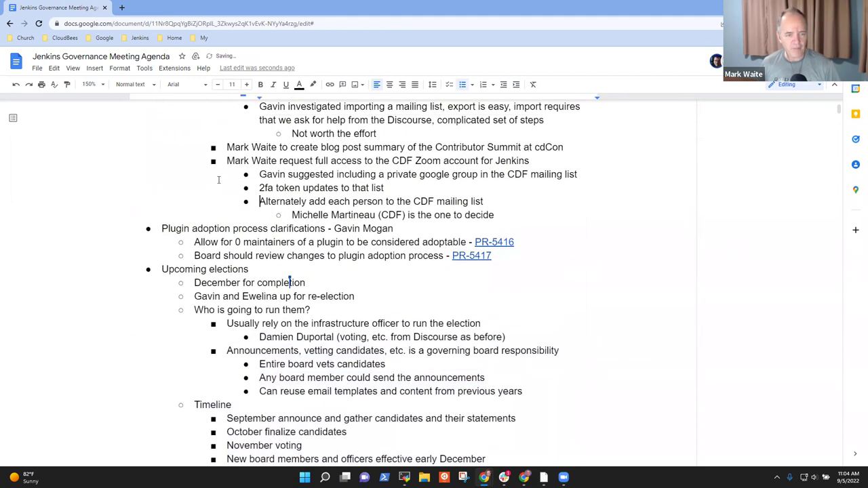
- Highlight the Upcoming elections, CDF topics, Jenkins.io website improvements and Forums and community topics lines in turn
{"action": "key", "text": "Down"}
{"action": "key", "text": "Down"}
{"action": "key", "text": "Down"}
{"action": "key", "text": "Down"}
{"action": "key", "text": "Down"}
{"action": "key", "text": "Home"}
{"action": "key", "text": "shift+End"}
{"action": "key", "text": "Down"}
{"action": "key", "text": "Down"}
{"action": "key", "text": "Down"}
{"action": "key", "text": "Down"}
{"action": "key", "text": "Down"}
{"action": "key", "text": "Down"}
{"action": "key", "text": "Down"}
{"action": "key", "text": "Down"}
{"action": "key", "text": "Down"}
{"action": "key", "text": "Down"}
{"action": "key", "text": "Down"}
{"action": "key", "text": "Down"}
{"action": "key", "text": "Down"}
{"action": "key", "text": "Down"}
{"action": "key", "text": "Down"}
{"action": "key", "text": "Down"}
{"action": "key", "text": "Down"}
{"action": "key", "text": "Down"}
{"action": "key", "text": "Down"}
{"action": "key", "text": "Down"}
{"action": "key", "text": "Down"}
{"action": "key", "text": "Down"}
{"action": "key", "text": "Down"}
{"action": "key", "text": "Down"}
{"action": "key", "text": "Down"}
{"action": "key", "text": "Down"}
{"action": "key", "text": "Down"}
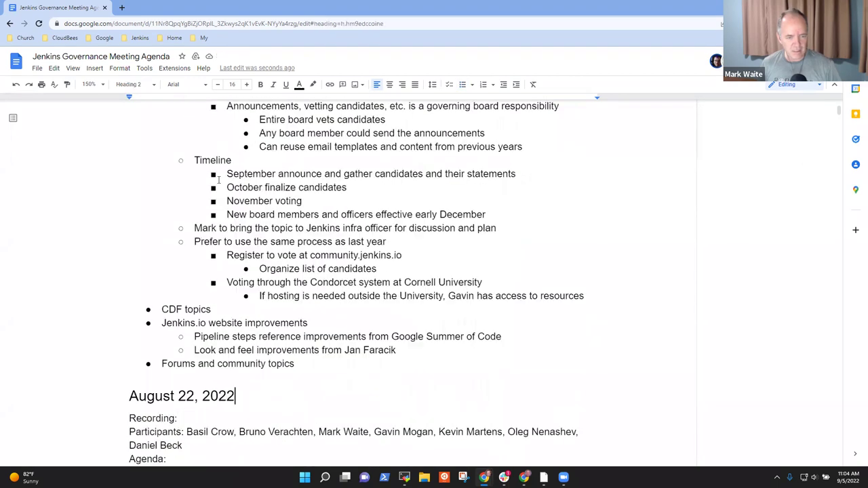
{"action": "key", "text": "Up"}
{"action": "key", "text": "Up"}
{"action": "key", "text": "Up"}
{"action": "key", "text": "Up"}
{"action": "key", "text": "Up"}
{"action": "key", "text": "Up"}
{"action": "key", "text": "shift+Home"}
{"action": "key", "text": "Down"}
{"action": "key", "text": "shift+End"}
{"action": "key", "text": "Down"}
{"action": "key", "text": "Down"}
{"action": "key", "text": "Down"}
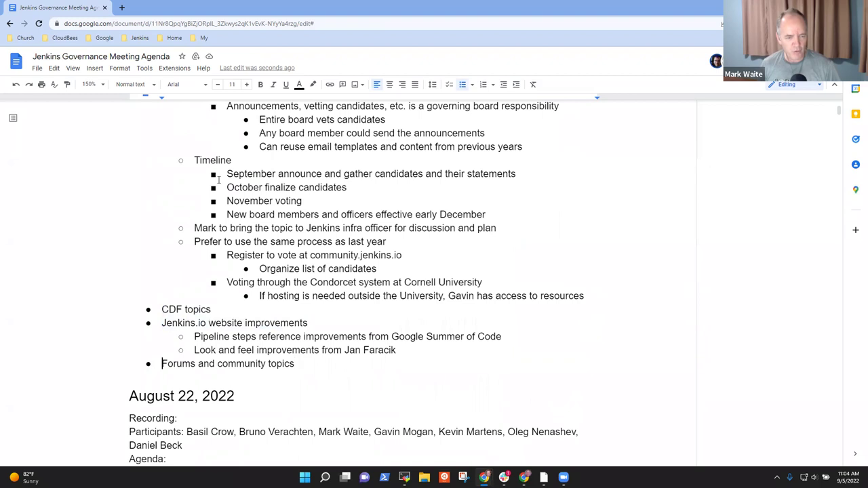
{"action": "key", "text": "shift+End"}
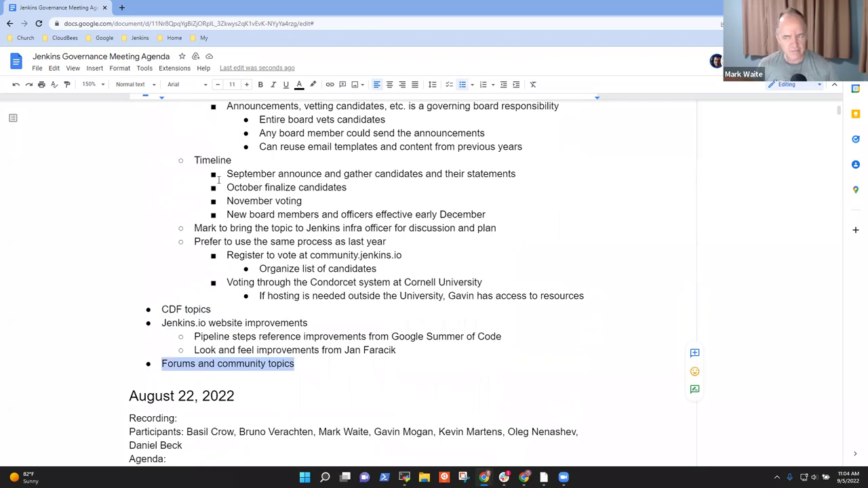
{"action": "key", "text": "Up"}
{"action": "key", "text": "Up"}
{"action": "key", "text": "Up"}
{"action": "key", "text": "Up"}
{"action": "key", "text": "Up"}
{"action": "key", "text": "Up"}
{"action": "key", "text": "Up"}
{"action": "key", "text": "Up"}
{"action": "key", "text": "Up"}
{"action": "key", "text": "Up"}
{"action": "key", "text": "Up"}
{"action": "key", "text": "Up"}
{"action": "key", "text": "Up"}
{"action": "key", "text": "Up"}
{"action": "key", "text": "Up"}
{"action": "key", "text": "Up"}
{"action": "key", "text": "Up"}
{"action": "key", "text": "Up"}
{"action": "key", "text": "Up"}
{"action": "key", "text": "Up"}
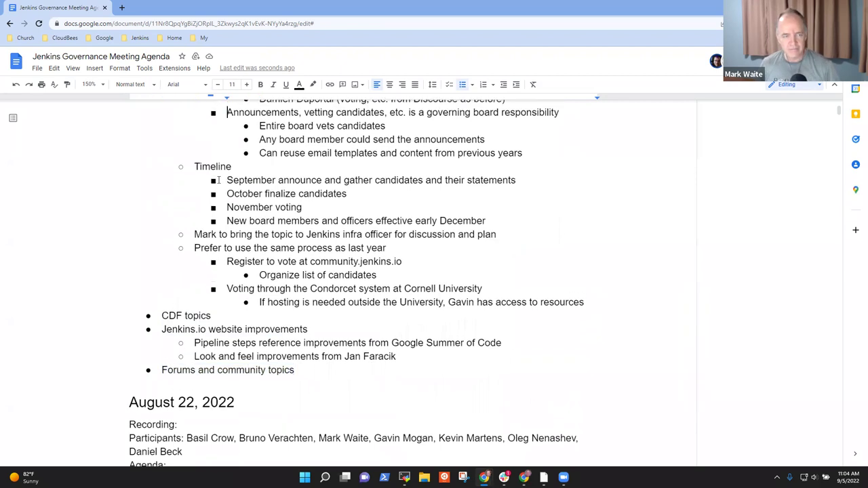
{"action": "key", "text": "Up"}
{"action": "key", "text": "Up"}
{"action": "key", "text": "Up"}
{"action": "key", "text": "Up"}
{"action": "key", "text": "Up"}
{"action": "key", "text": "Up"}
{"action": "key", "text": "Up"}
{"action": "key", "text": "Up"}
{"action": "key", "text": "Up"}
{"action": "key", "text": "Up"}
{"action": "key", "text": "Up"}
{"action": "key", "text": "Up"}
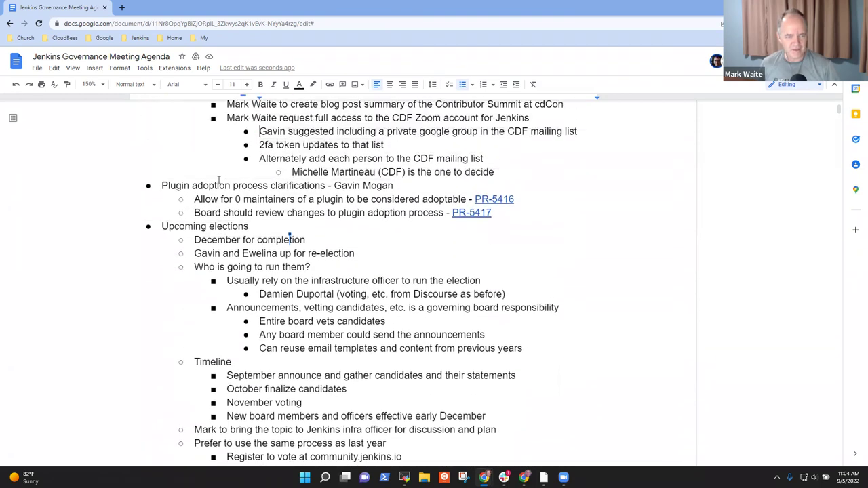
- Highlight the News lines on the LTS 2.361.1 release and the CDF blog post for discussion
{"action": "key", "text": "Up"}
{"action": "key", "text": "Up"}
{"action": "key", "text": "Up"}
{"action": "key", "text": "Up"}
{"action": "key", "text": "Up"}
{"action": "key", "text": "Up"}
{"action": "key", "text": "Up"}
{"action": "key", "text": "Up"}
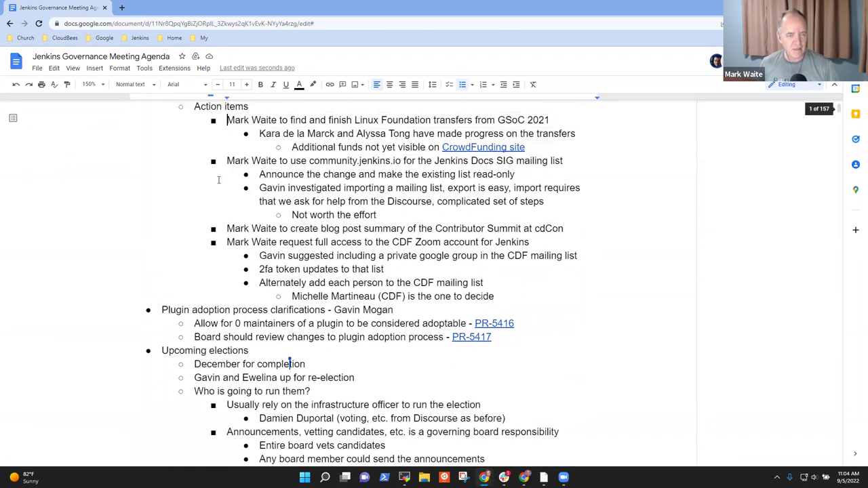
{"action": "key", "text": "Up"}
{"action": "key", "text": "Up"}
{"action": "key", "text": "Up"}
{"action": "key", "text": "Up"}
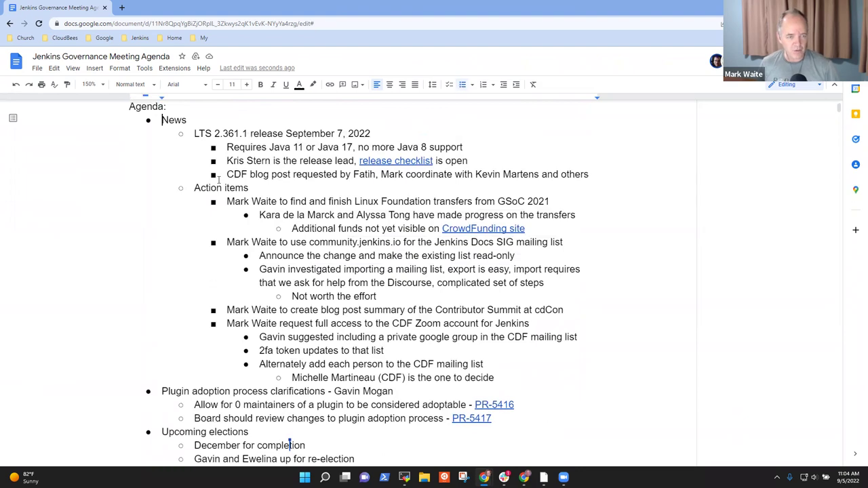
{"action": "key", "text": "shift+End"}
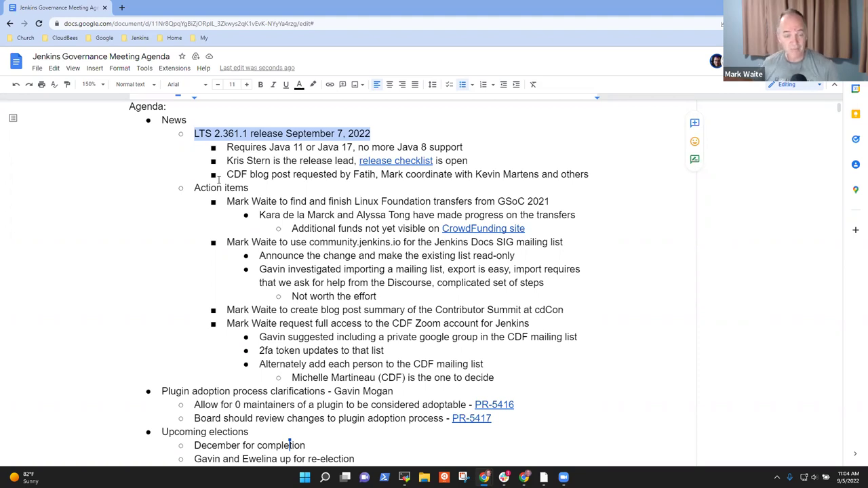
{"action": "key", "text": "Down"}
{"action": "key", "text": "Down"}
{"action": "key", "text": "Down"}
{"action": "triple_click", "coordinate": [219, 180]}
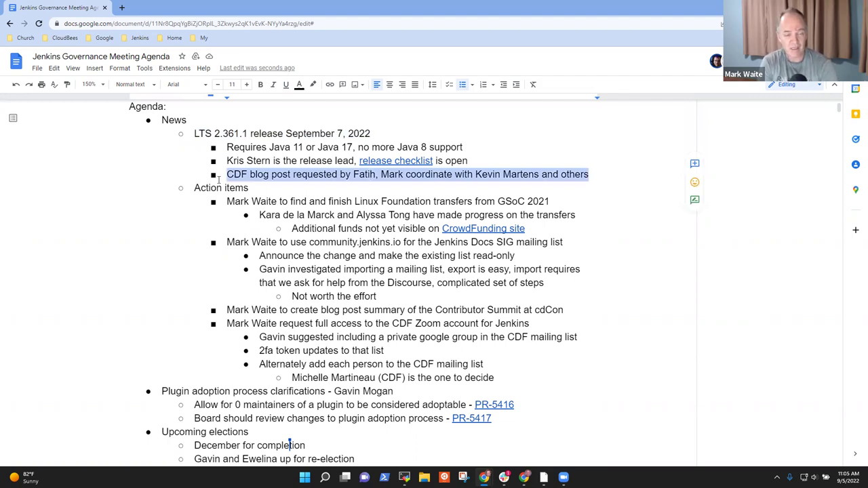
{"action": "left_click", "coordinate": [219, 180]}
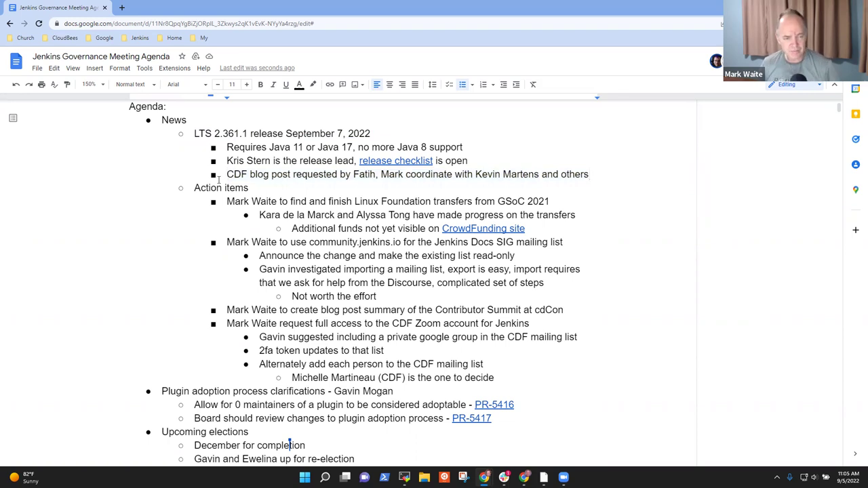
{"action": "key", "text": "shift+End"}
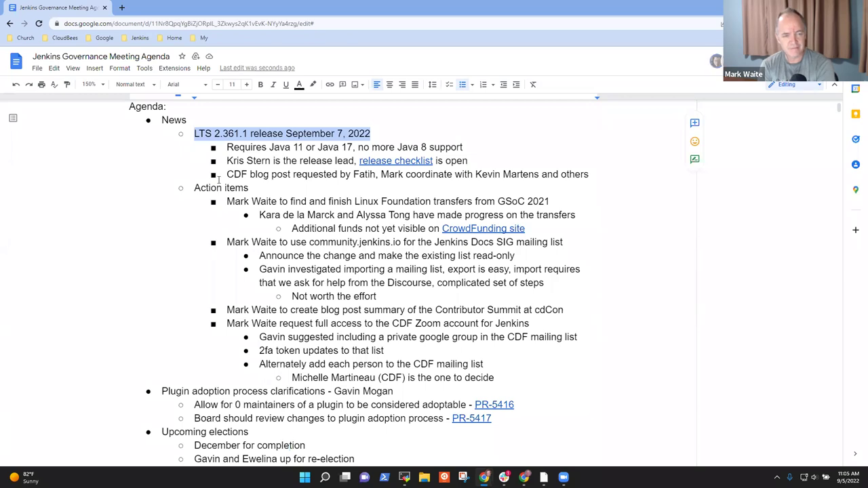
- Highlight the Linux Foundation transfers action item and its progress note, then follow the CrowdFunding site link
{"action": "key", "text": "Down"}
{"action": "key", "text": "Down"}
{"action": "key", "text": "Down"}
{"action": "key", "text": "Down"}
{"action": "key", "text": "Down"}
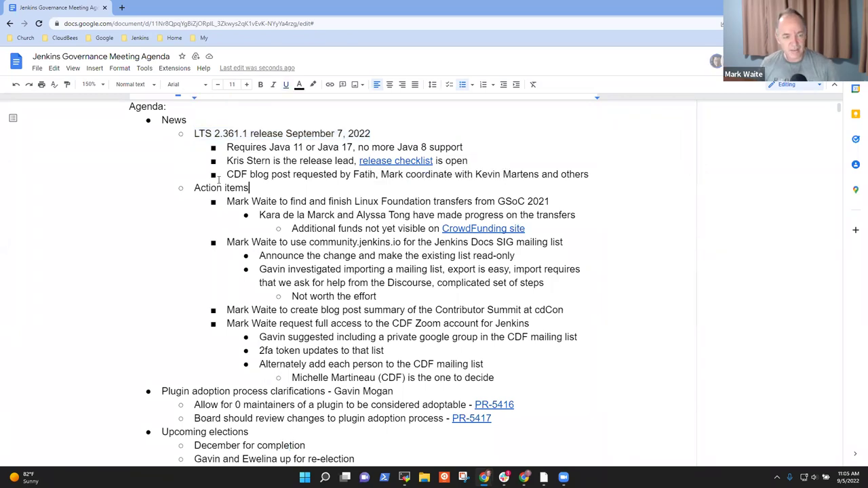
{"action": "key", "text": "shift+Home"}
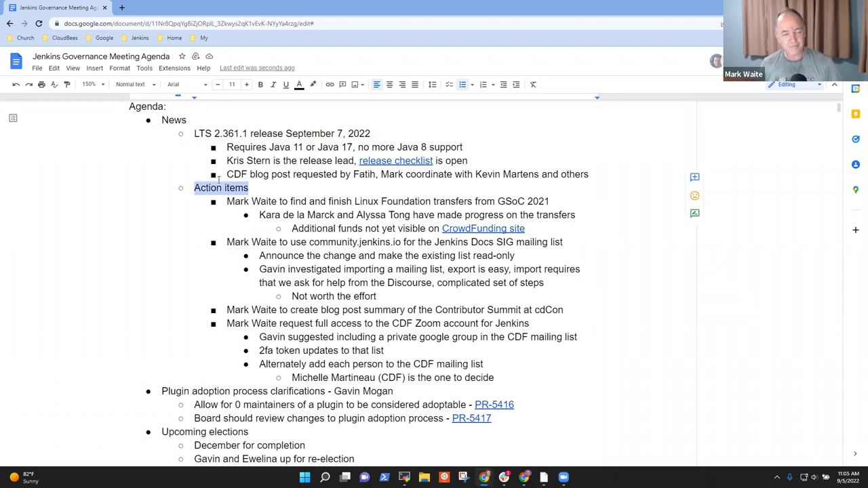
{"action": "key", "text": "Down"}
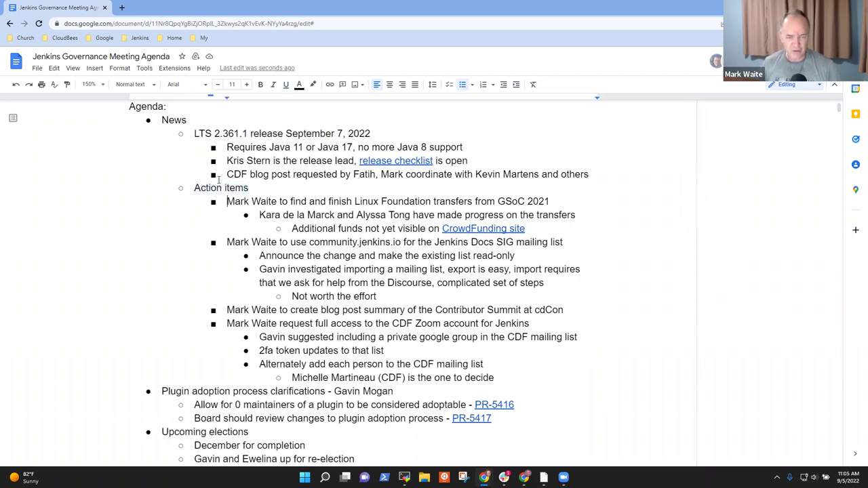
{"action": "key", "text": "shift+End"}
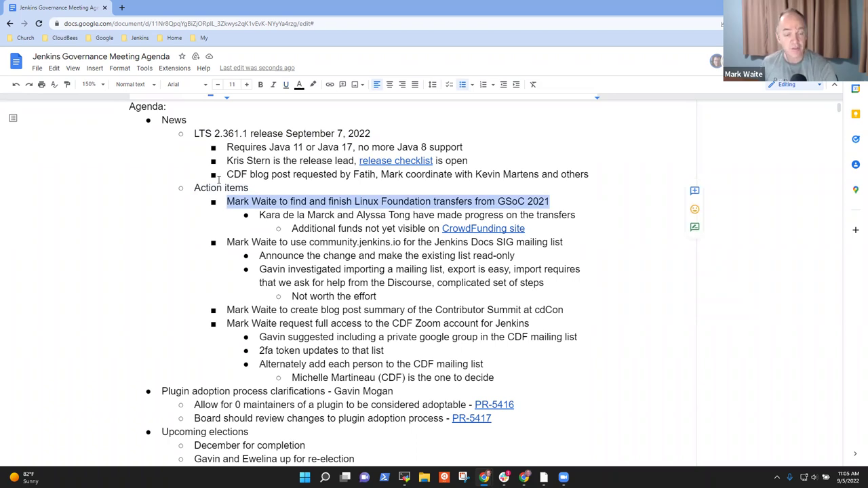
{"action": "key", "text": "Down"}
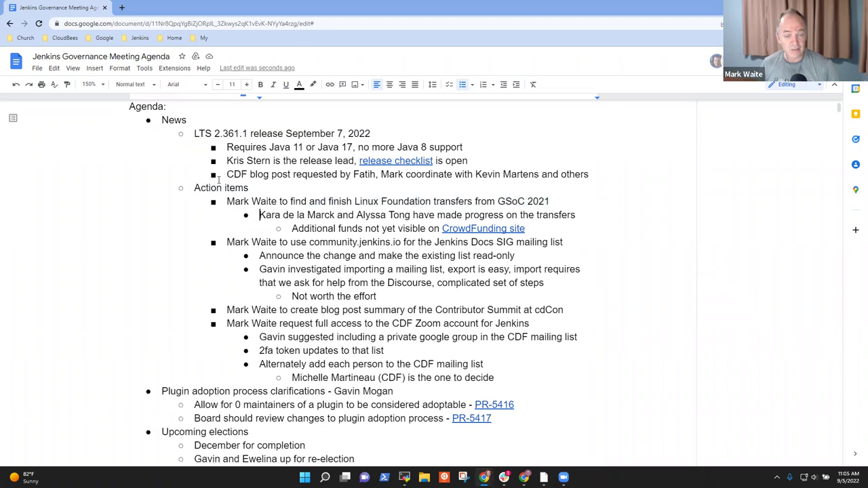
{"action": "key", "text": "shift+End"}
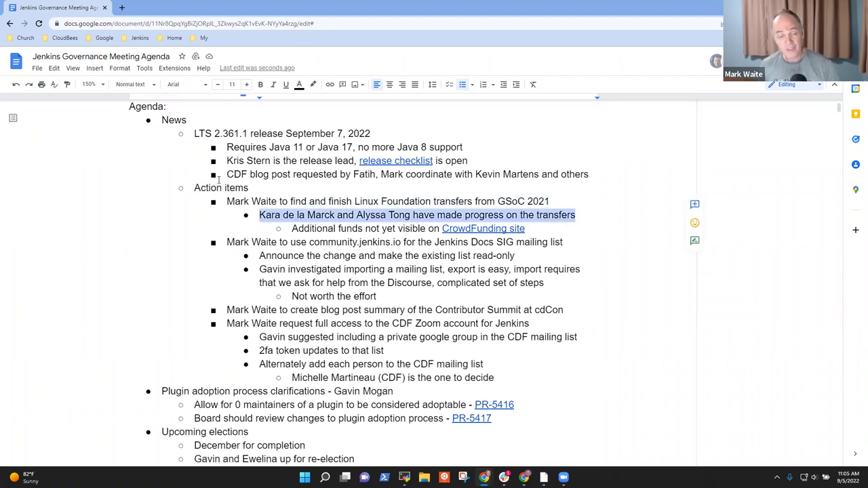
{"action": "left_click", "coordinate": [470, 229]}
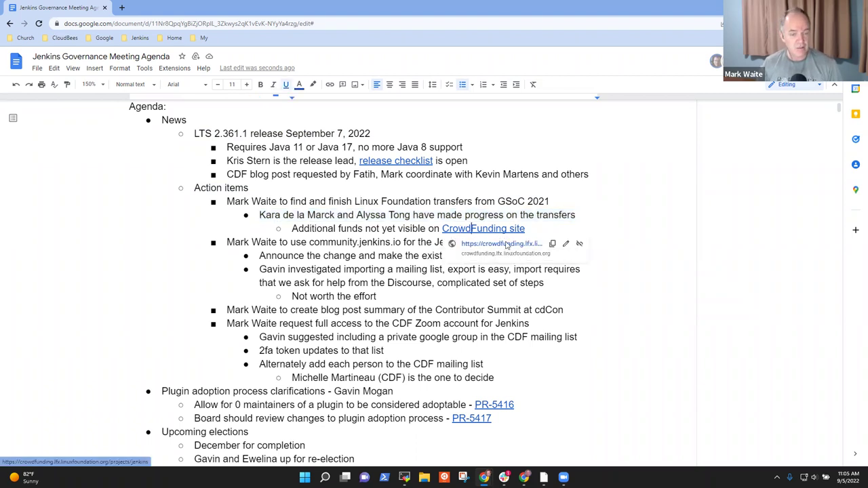
{"action": "left_click", "coordinate": [461, 242]}
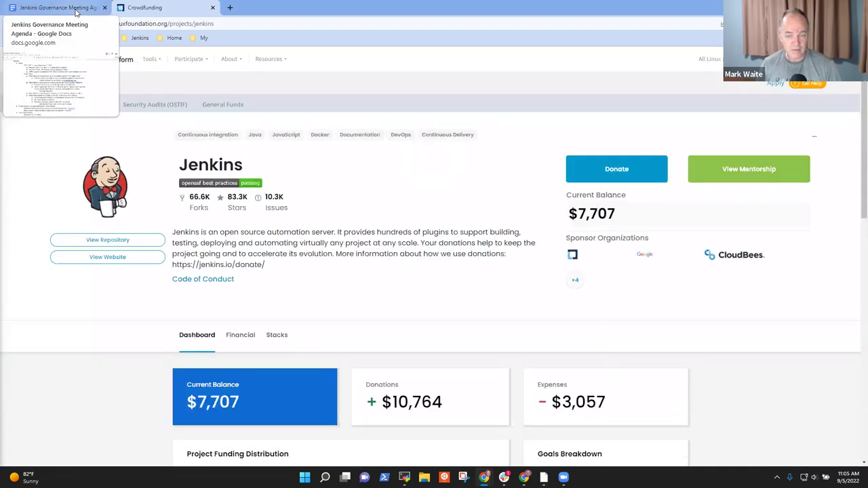
- Note the $7,707 current balance on the Jenkins crowdfunding page, then return to the agenda document
{"action": "left_click_drag", "start_coordinate": [620, 215], "coordinate": [569, 212]}
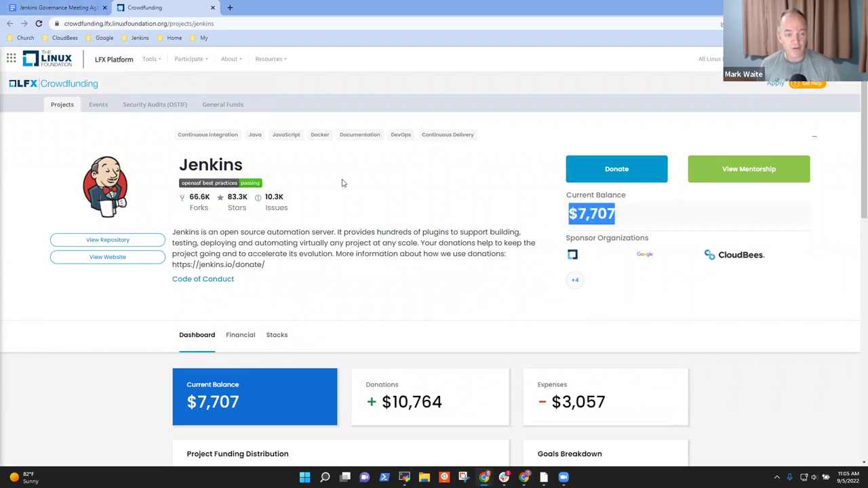
{"action": "scroll", "coordinate": [539, 327], "scroll_direction": "down", "scroll_amount": 2}
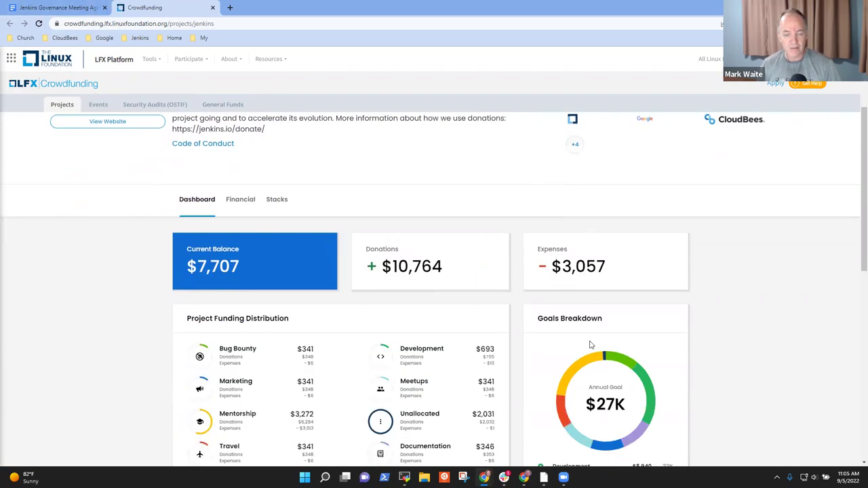
{"action": "scroll", "coordinate": [448, 308], "scroll_direction": "down", "scroll_amount": 3}
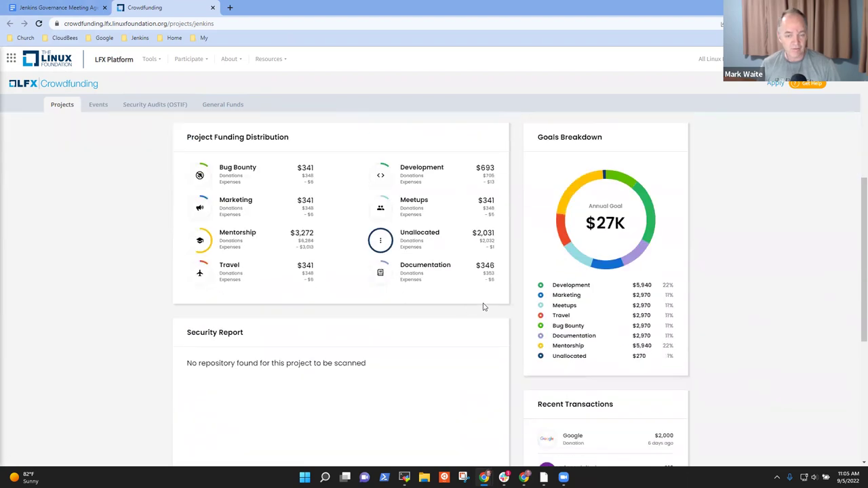
{"action": "scroll", "coordinate": [570, 325], "scroll_direction": "up", "scroll_amount": 5}
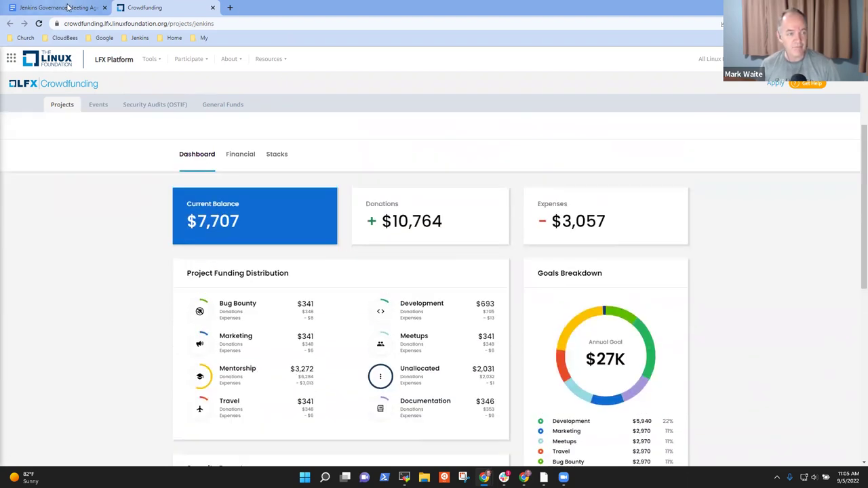
{"action": "key", "text": "ctrl+Page_Up"}
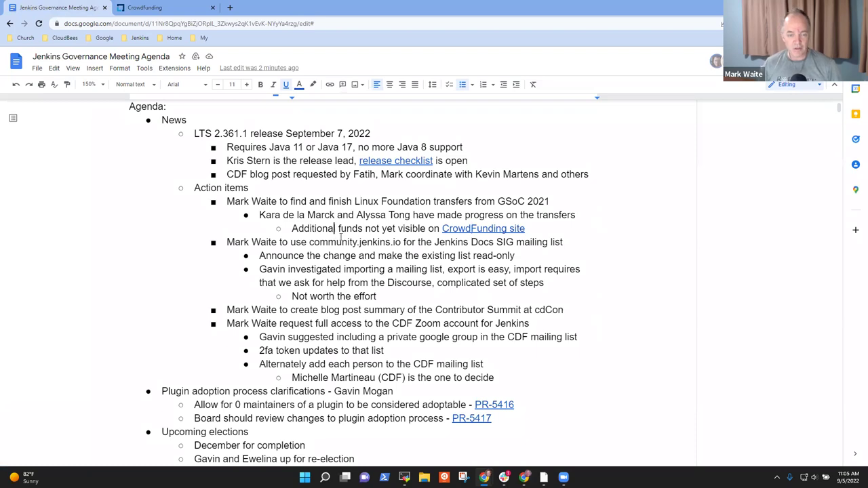
- Change 'not yet' to 'now' in the transfers note about additional funds
{"action": "left_click", "coordinate": [338, 230]}
{"action": "key", "text": "ctrl+Right"}
{"action": "key", "text": "ctrl+shift+Right"}
{"action": "key", "text": "ctrl+shift+Right"}
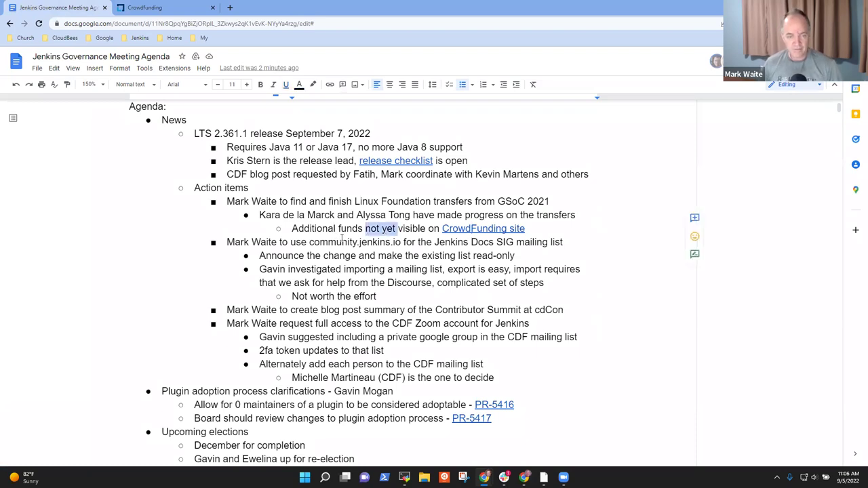
{"action": "type", "text": "now"}
- Highlight the community.jenkins.io and cdCon blog post action items for discussion
{"action": "key", "text": "Down"}
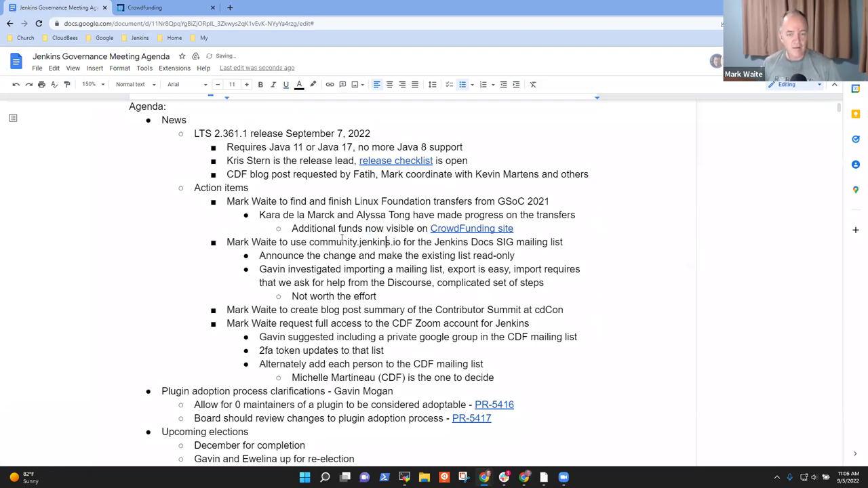
{"action": "key", "text": "shift+End"}
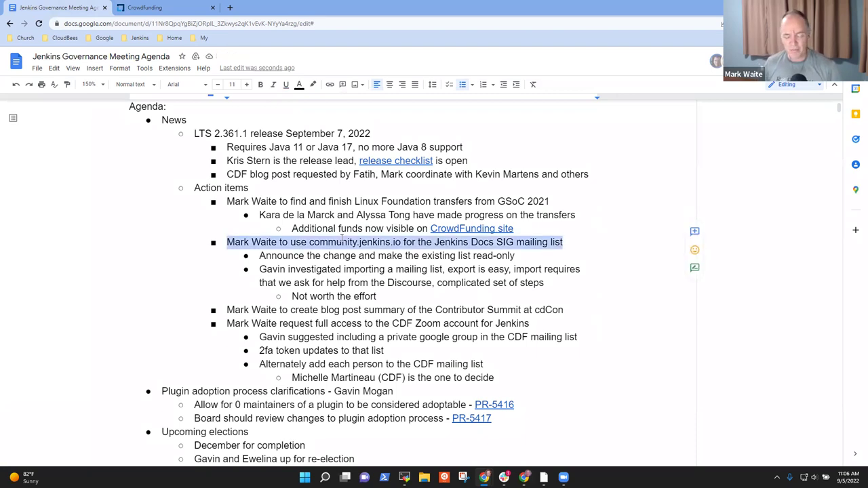
{"action": "key", "text": "Down"}
{"action": "key", "text": "Down"}
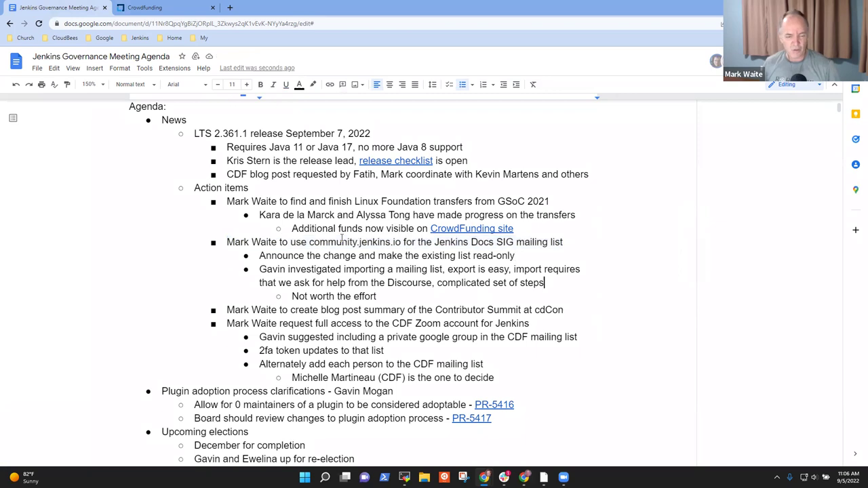
{"action": "key", "text": "Up"}
{"action": "key", "text": "Up"}
{"action": "key", "text": "shift+Home"}
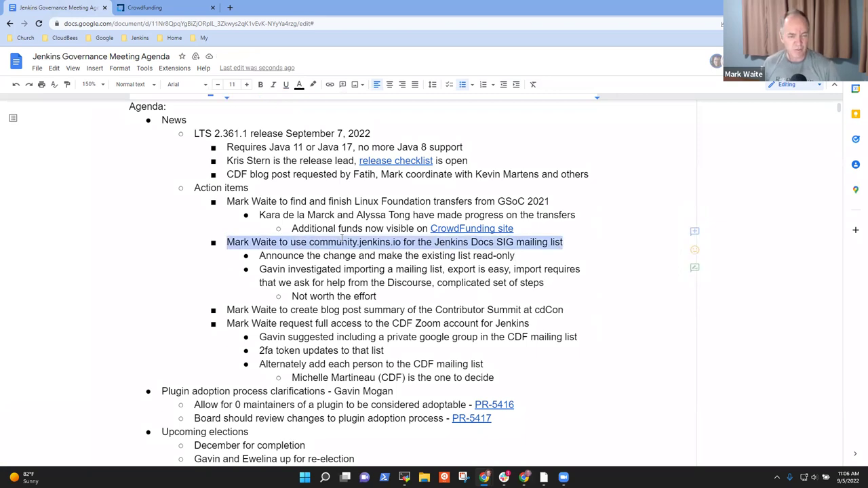
{"action": "key", "text": "Down"}
{"action": "key", "text": "Down"}
{"action": "key", "text": "Down"}
{"action": "key", "text": "Down"}
{"action": "key", "text": "Down"}
{"action": "key", "text": "shift+Home"}
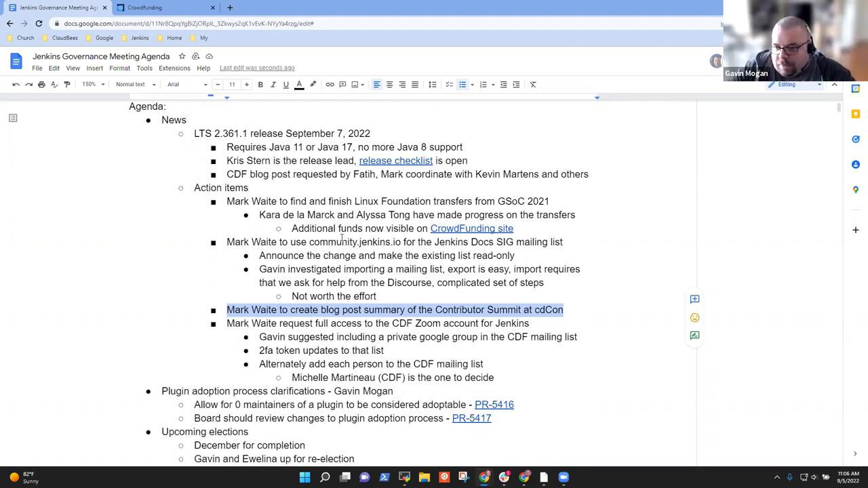
- Add sub-bullets 'Sep Contributor Summit at DevOps World' and 'Drop the action item' under the cdCon item
{"action": "key", "text": "End"}
{"action": "key", "text": "Return"}
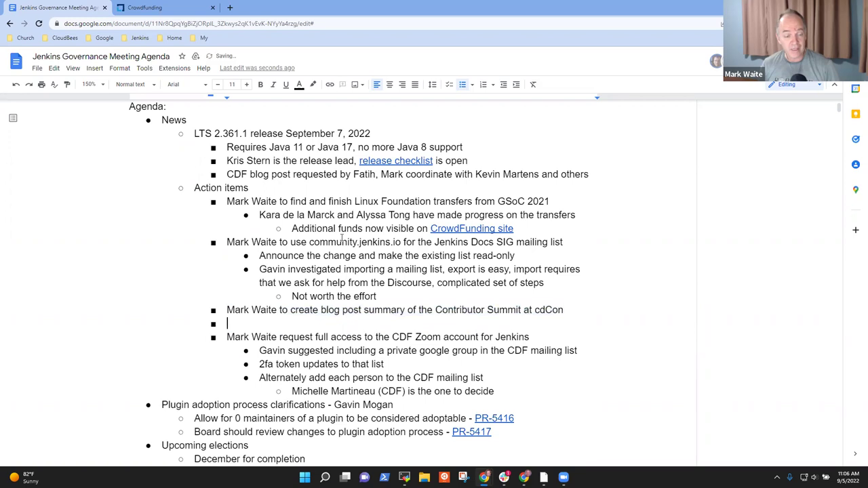
{"action": "key", "text": "Tab"}
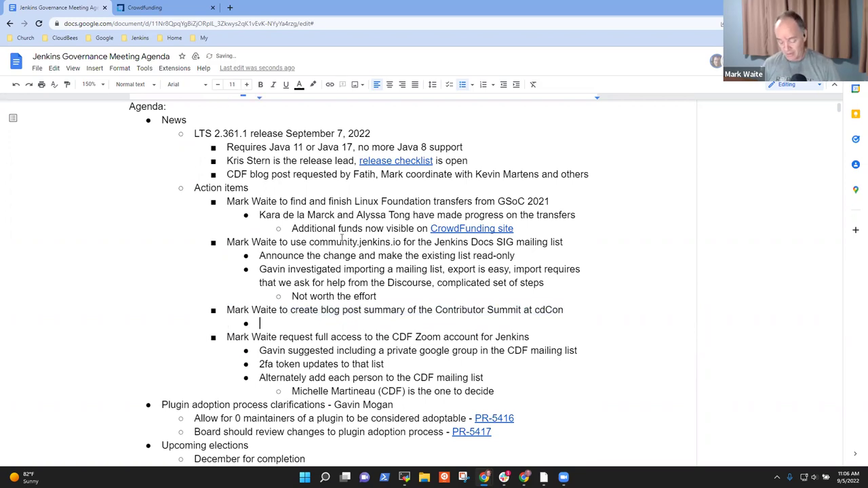
{"action": "type", "text": "Sep"}
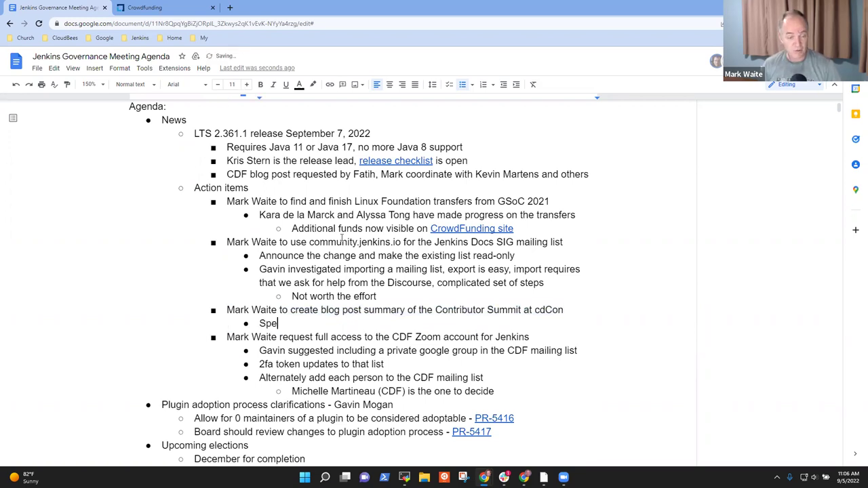
{"action": "key", "text": "BackSpace"}
{"action": "key", "text": "BackSpace"}
{"action": "type", "text": "ep Contributor"}
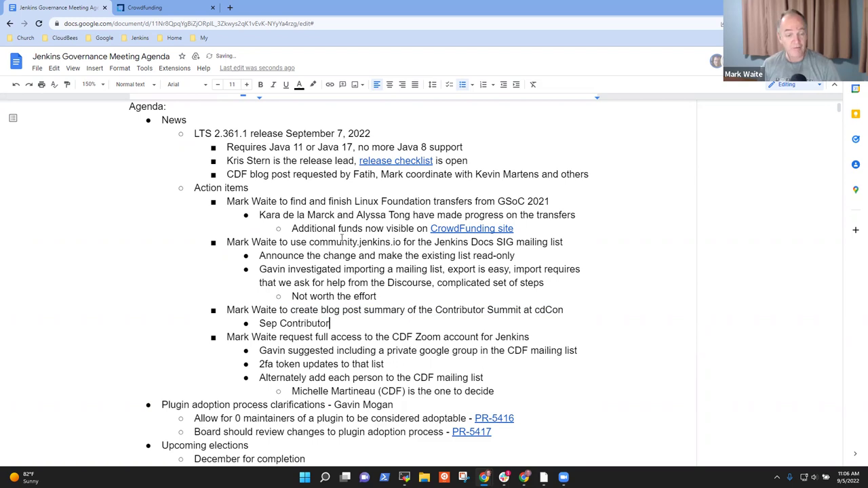
{"action": "type", "text": " Summit "}
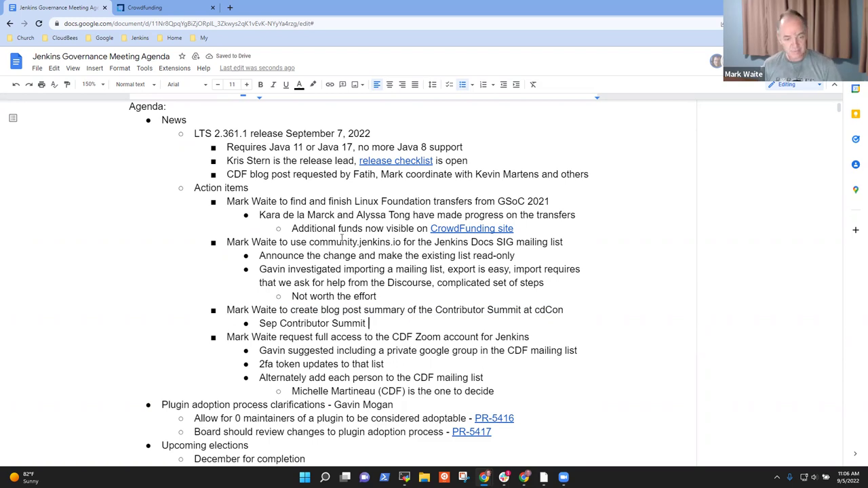
{"action": "type", "text": "at DevOps"}
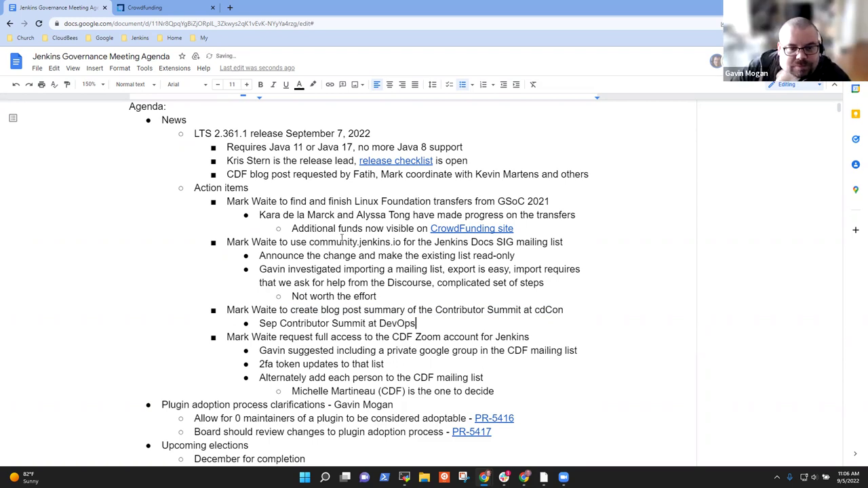
{"action": "type", "text": " World"}
{"action": "key", "text": "Return"}
{"action": "type", "text": "Drop the action item"}
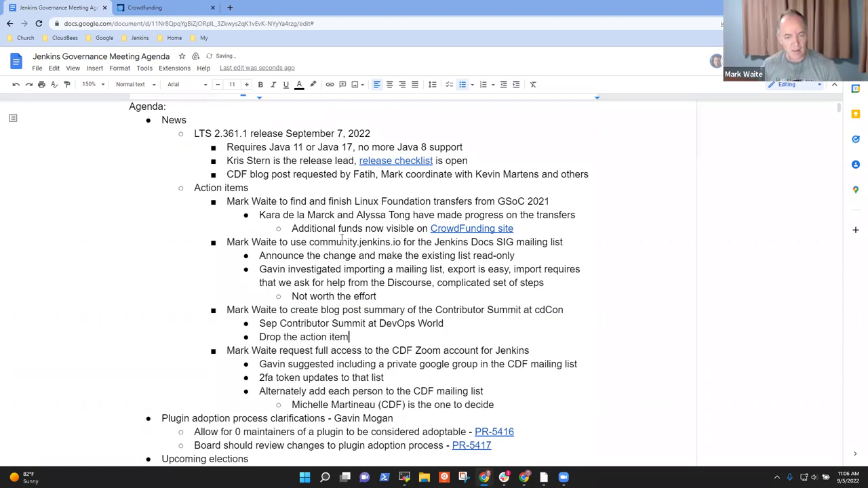
- Highlight the CDF Zoom account action item and the each-person mailing list alternative
{"action": "key", "text": "Down"}
{"action": "key", "text": "Home"}
{"action": "key", "text": "shift+End"}
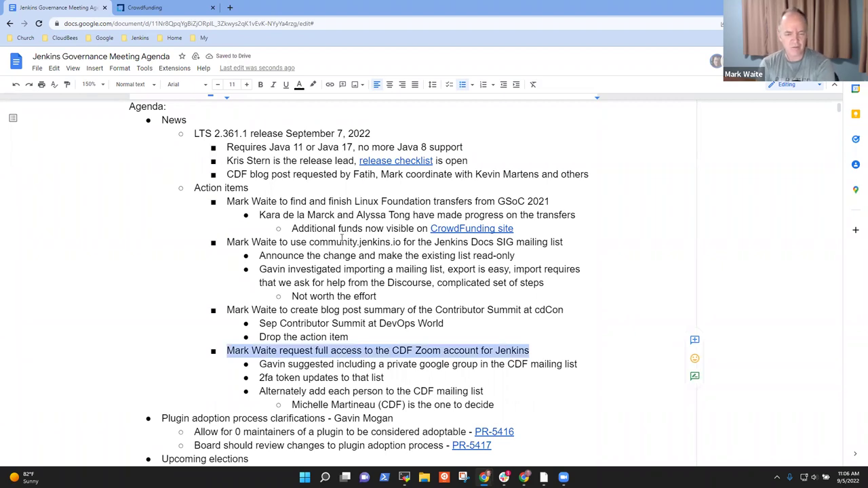
{"action": "key", "text": "Down"}
{"action": "key", "text": "Down"}
{"action": "key", "text": "Down"}
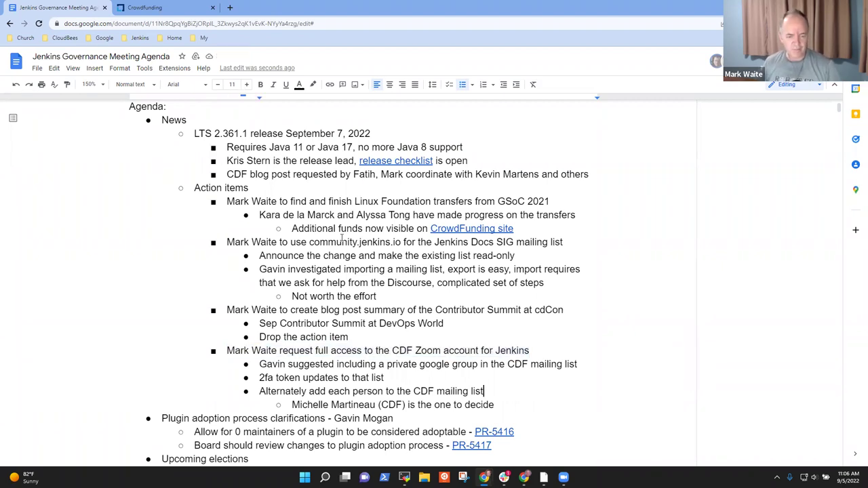
{"action": "key", "text": "shift+Home"}
{"action": "key", "text": "Down"}
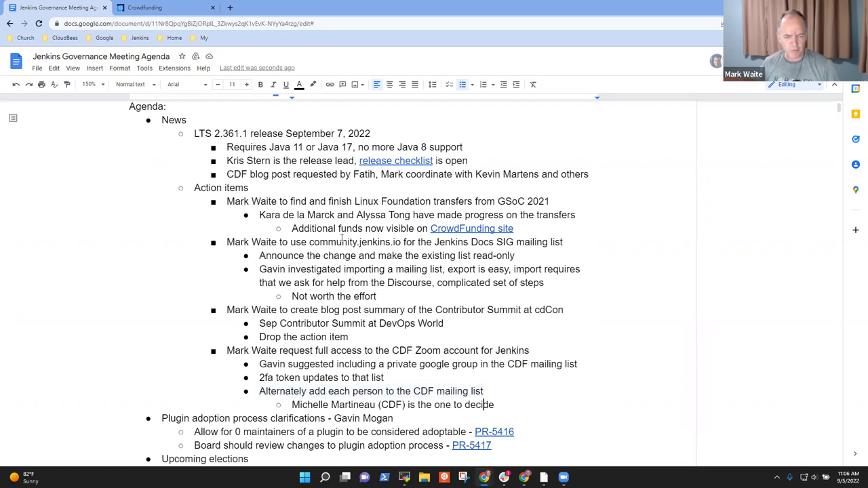
{"action": "key", "text": "Up"}
{"action": "key", "text": "Home"}
{"action": "key", "text": "shift+End"}
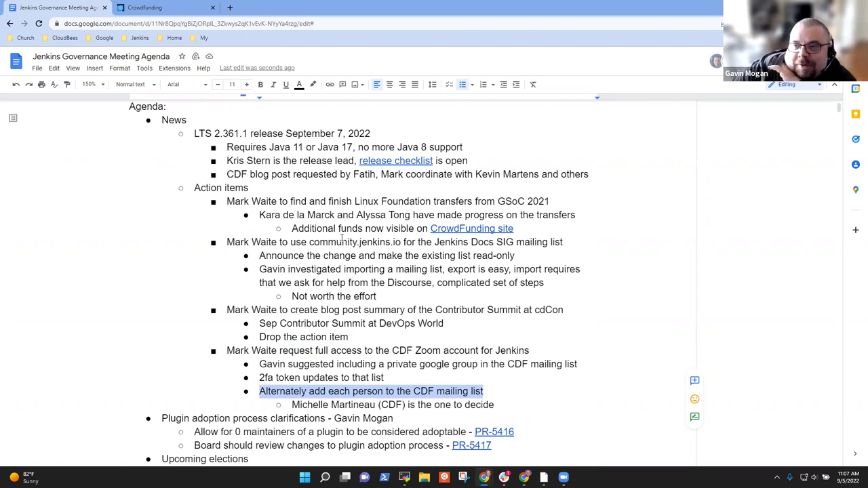
- Add nested notes under the private google group suggestion: one person makes the group, another adds it to the mailing list
{"action": "key", "text": "Up"}
{"action": "key", "text": "Up"}
{"action": "key", "text": "End"}
{"action": "key", "text": "Return"}
{"action": "key", "text": "Tab"}
{"action": "type", "text": "Mark ask Michelle to"}
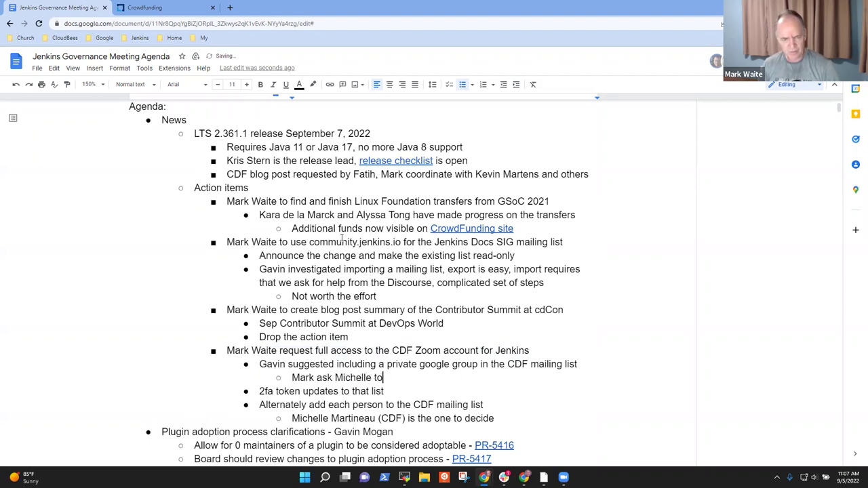
{"action": "type", "text": " add that group to the"}
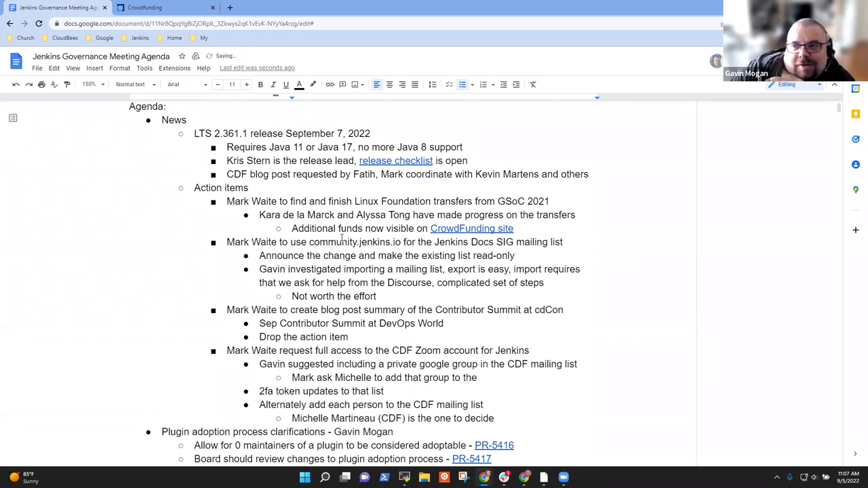
{"action": "key", "text": "Home"}
{"action": "key", "text": "Return"}
{"action": "key", "text": "Up"}
{"action": "type", "text": "Gavin make the group"}
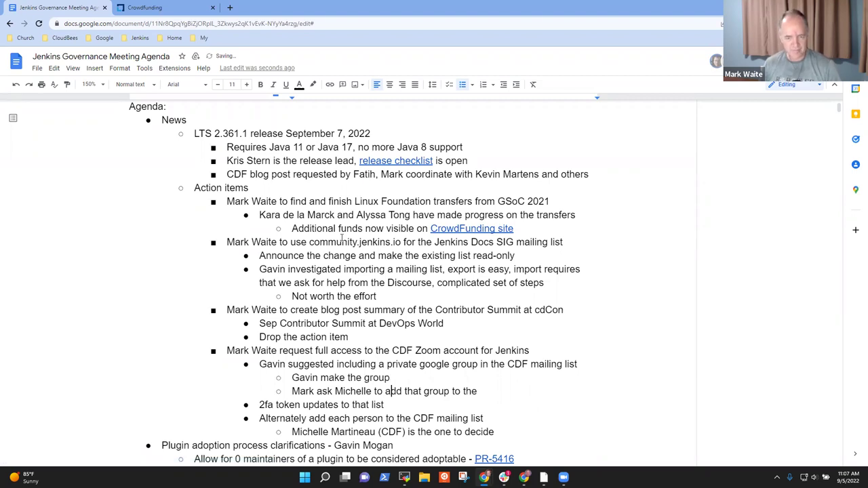
{"action": "key", "text": "End"}
{"action": "type", "text": "mailing lis"}
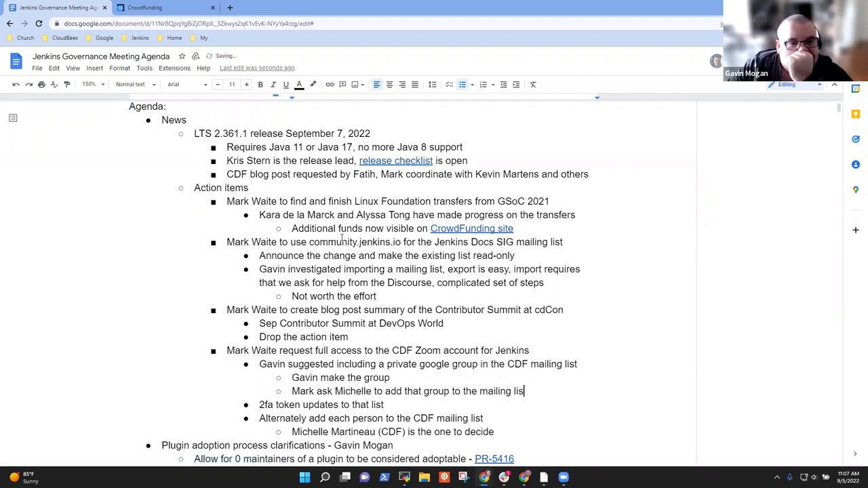
{"action": "type", "text": "t"}
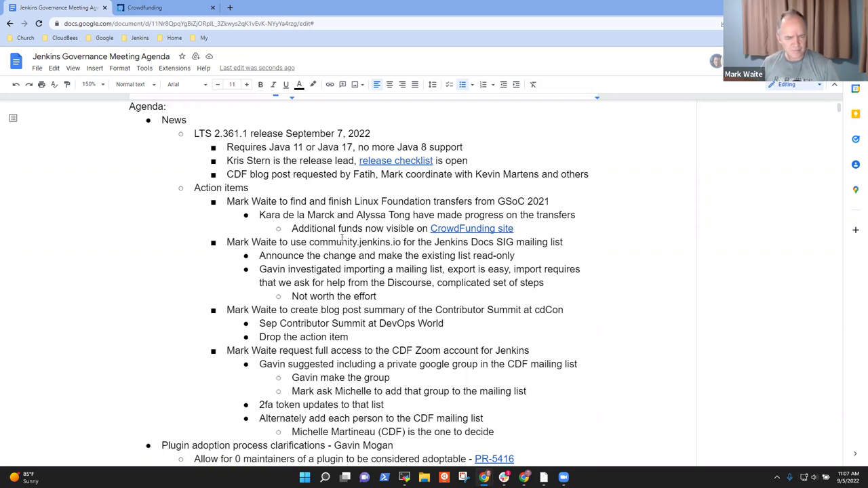
- Highlight the plugin adoption clarifications topic and bring up its PR-5416 link preview
{"action": "scroll", "coordinate": [342, 238], "scroll_direction": "down", "scroll_amount": 2}
{"action": "key", "text": "Down"}
{"action": "key", "text": "Down"}
{"action": "key", "text": "Up"}
{"action": "key", "text": "shift+Home"}
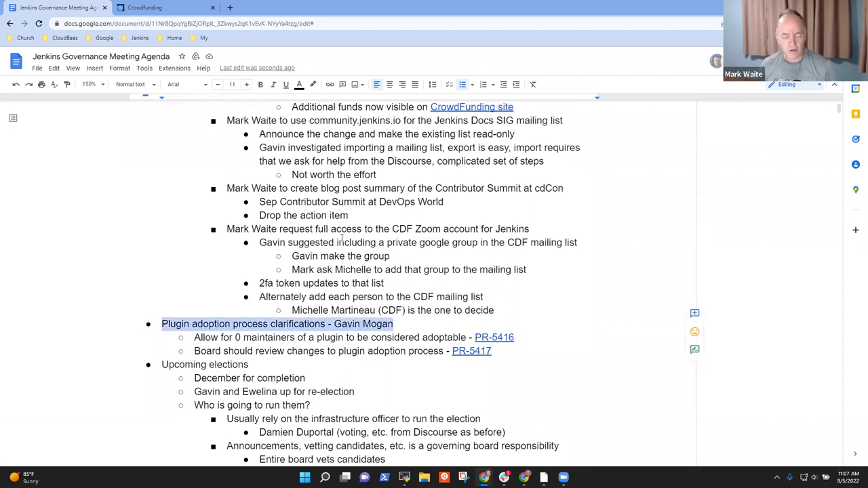
{"action": "left_click", "coordinate": [344, 339]}
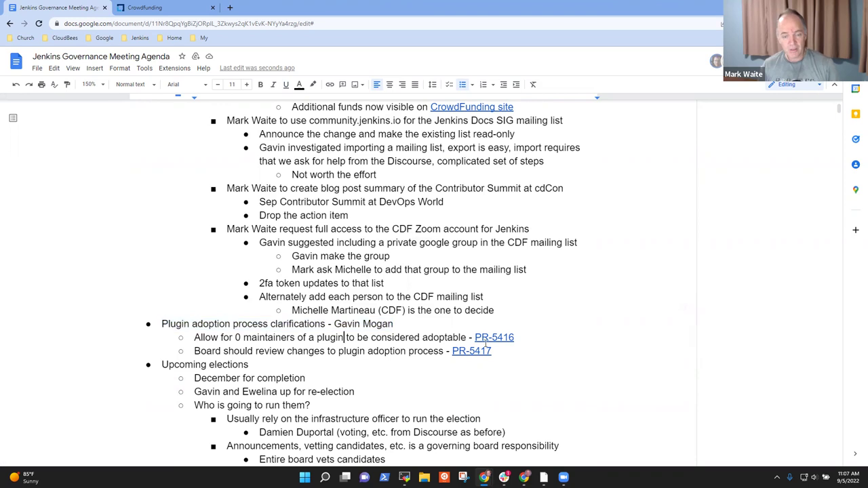
{"action": "left_click", "coordinate": [487, 338]}
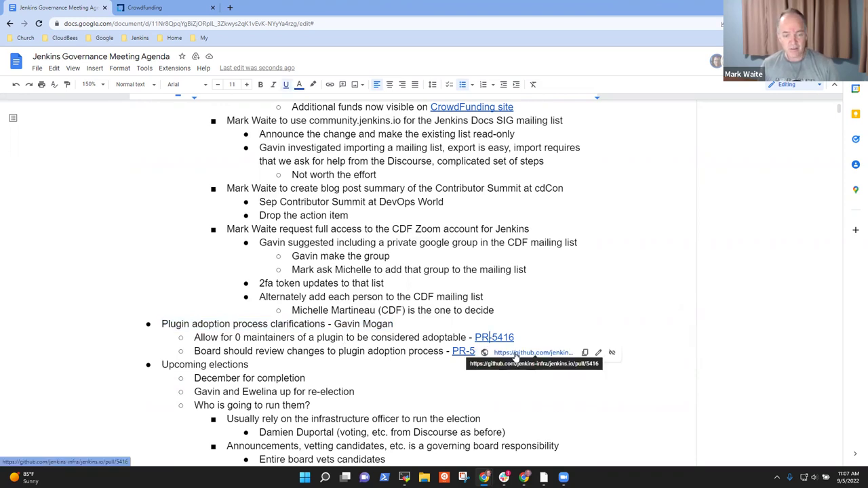
- View PR #5416's changed files zoomed in, highlighting the added no-maintainers and no-2-week-wait sentences
{"action": "left_click", "coordinate": [515, 353]}
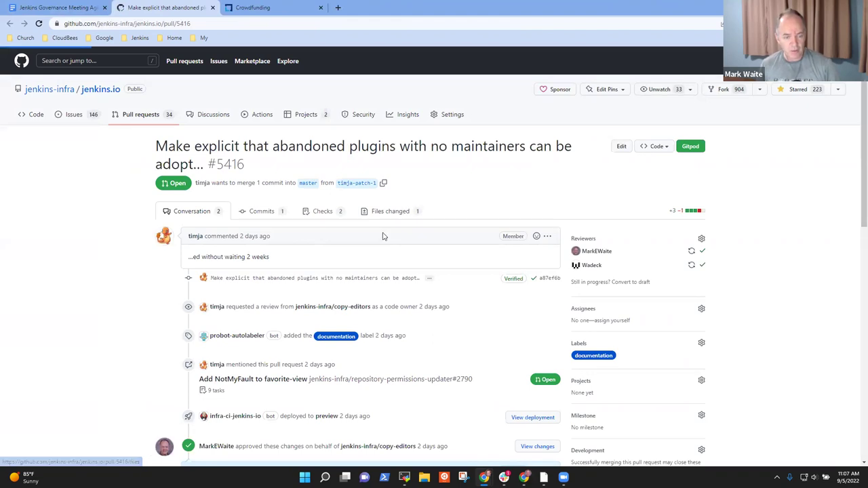
{"action": "left_click", "coordinate": [396, 215]}
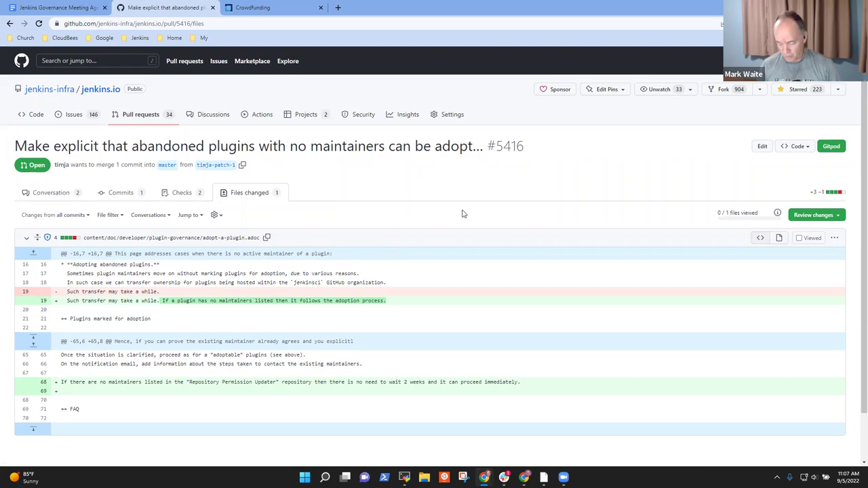
{"action": "key", "text": "ctrl+plus"}
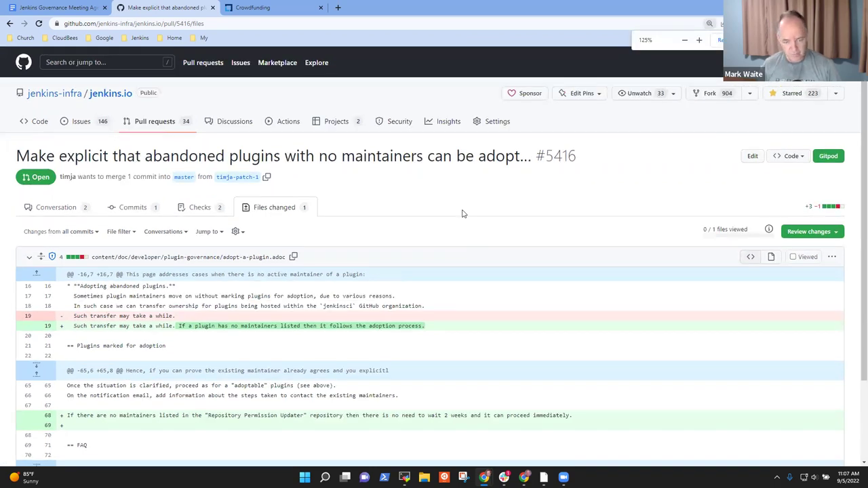
{"action": "key", "text": "ctrl+plus"}
{"action": "scroll", "coordinate": [466, 273], "scroll_direction": "down", "scroll_amount": 1}
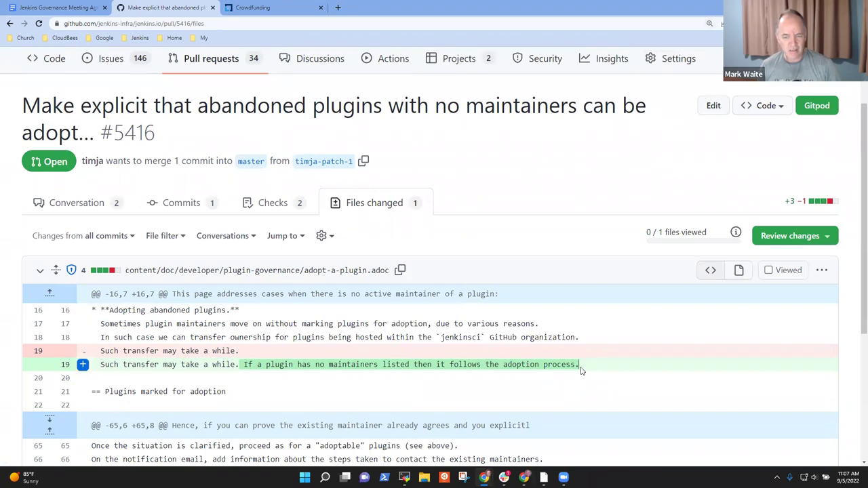
{"action": "left_click_drag", "start_coordinate": [242, 365], "coordinate": [578, 365]}
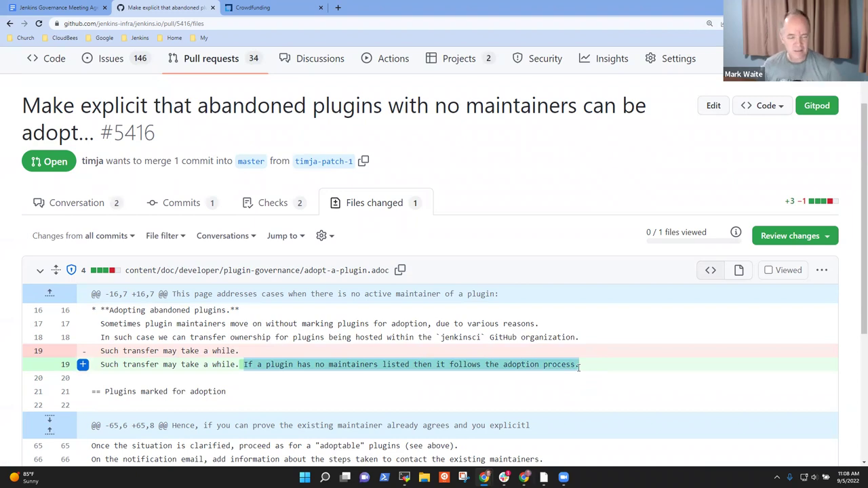
{"action": "scroll", "coordinate": [857, 312], "scroll_direction": "down", "scroll_amount": 1}
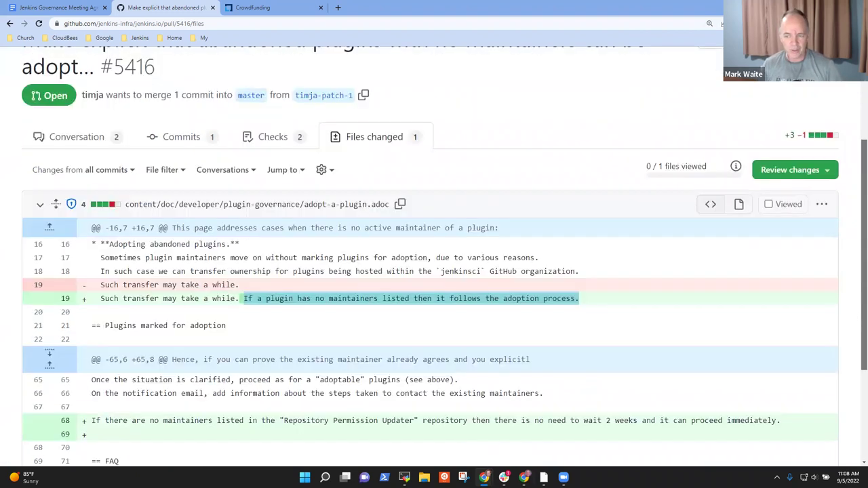
{"action": "scroll", "coordinate": [736, 348], "scroll_direction": "down", "scroll_amount": 2}
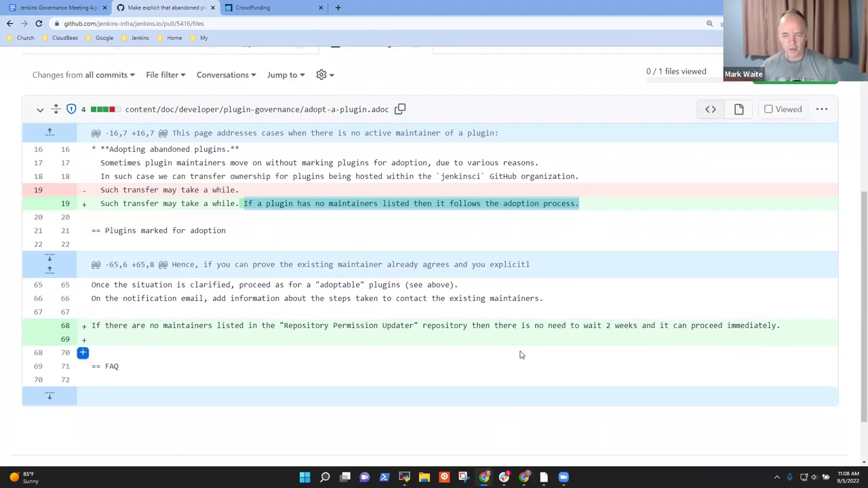
{"action": "left_click_drag", "start_coordinate": [516, 327], "coordinate": [776, 324]}
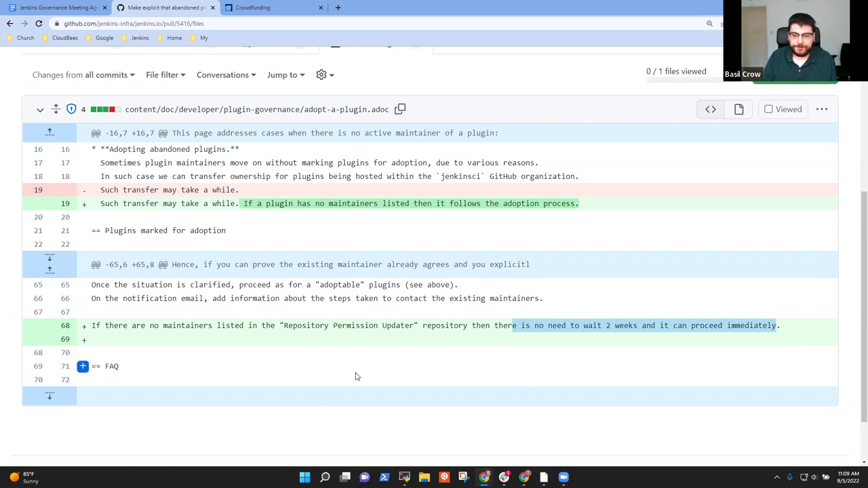
- Read PR #5416's conversation timeline, highlighting the reviewers' approval comments
{"action": "scroll", "coordinate": [360, 379], "scroll_direction": "up", "scroll_amount": 4}
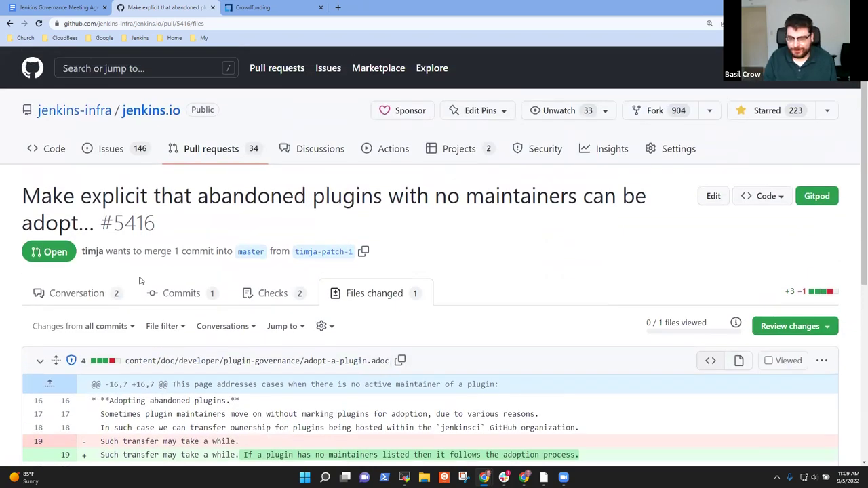
{"action": "left_click", "coordinate": [88, 294]}
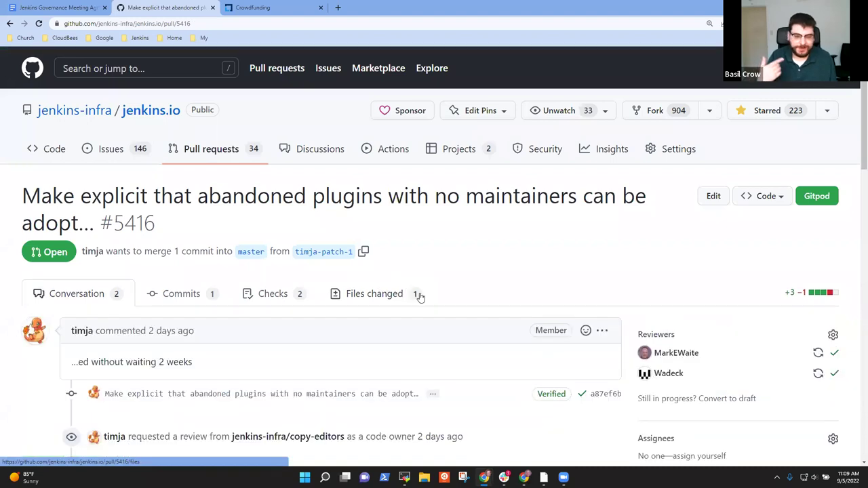
{"action": "scroll", "coordinate": [434, 278], "scroll_direction": "down", "scroll_amount": 5}
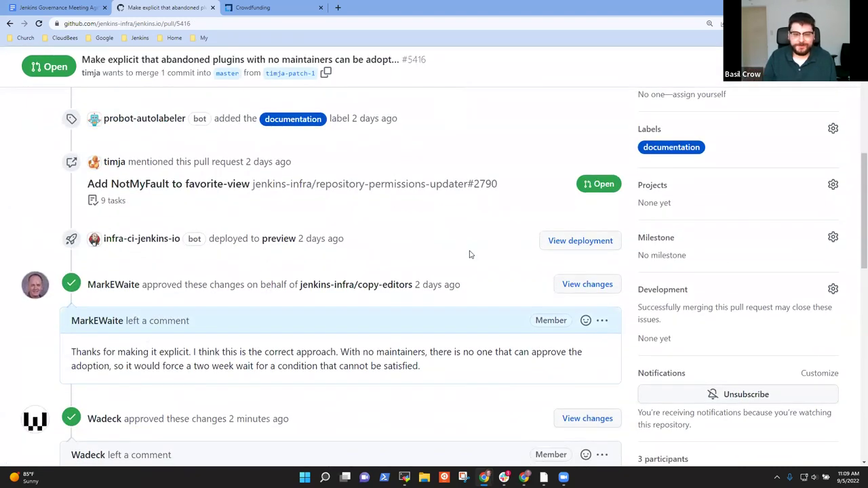
{"action": "scroll", "coordinate": [472, 253], "scroll_direction": "down", "scroll_amount": 2}
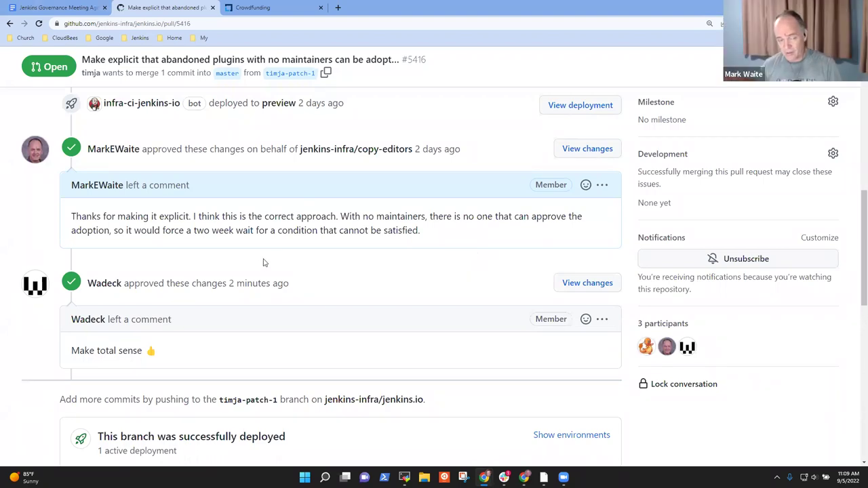
{"action": "scroll", "coordinate": [258, 266], "scroll_direction": "up", "scroll_amount": 5}
{"action": "scroll", "coordinate": [291, 281], "scroll_direction": "down", "scroll_amount": 6}
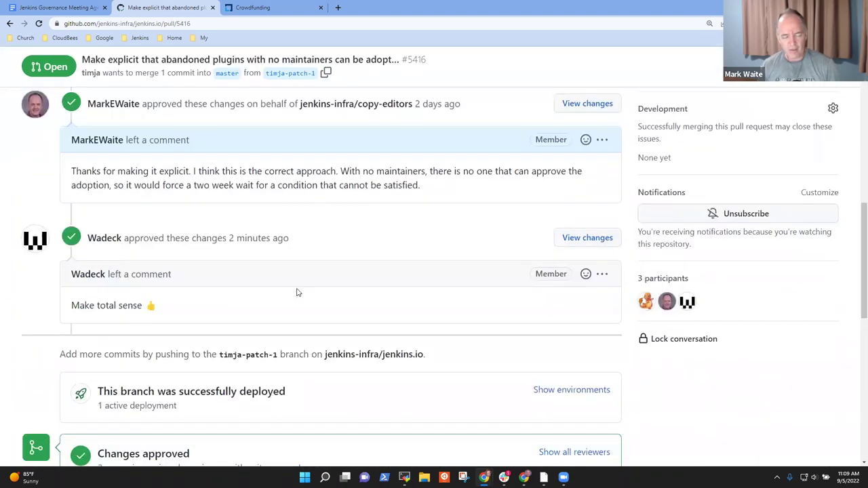
{"action": "left_click_drag", "start_coordinate": [162, 306], "coordinate": [42, 182]}
{"action": "left_click", "coordinate": [12, 174]}
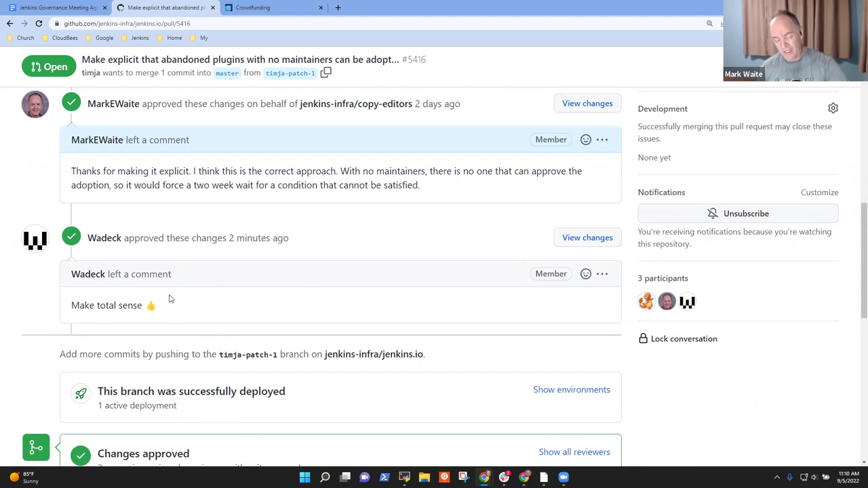
{"action": "scroll", "coordinate": [196, 330], "scroll_direction": "up", "scroll_amount": 5}
{"action": "right_click", "coordinate": [198, 252]}
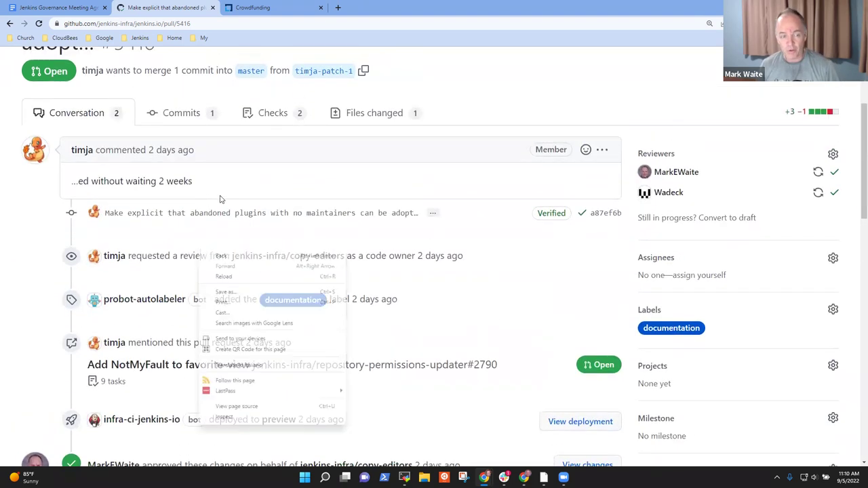
{"action": "left_click", "coordinate": [361, 113]}
{"action": "left_click", "coordinate": [361, 113]}
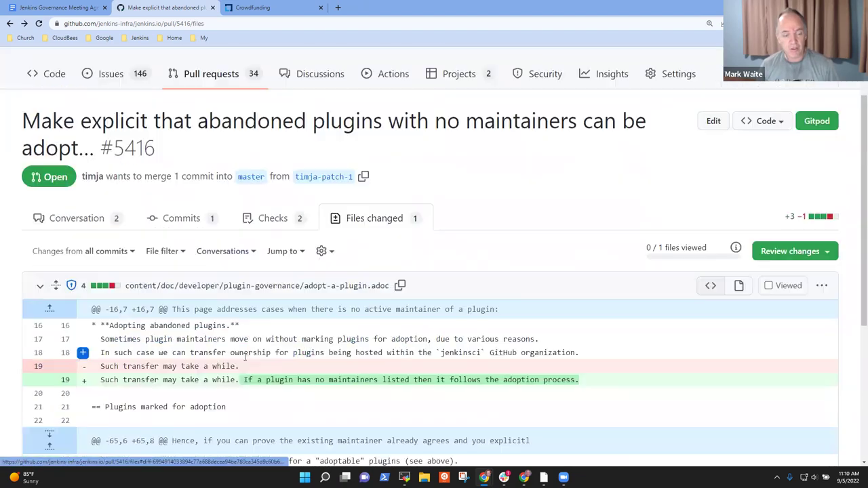
{"action": "scroll", "coordinate": [267, 353], "scroll_direction": "down", "scroll_amount": 2}
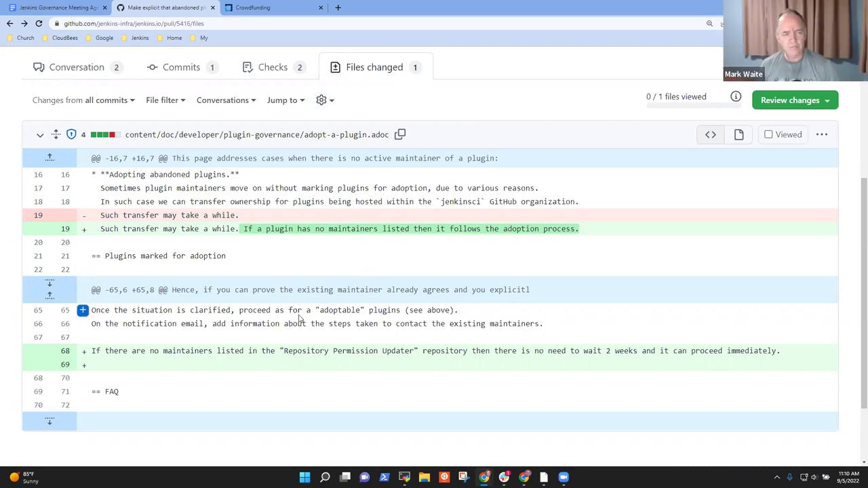
{"action": "scroll", "coordinate": [300, 319], "scroll_direction": "up", "scroll_amount": 2}
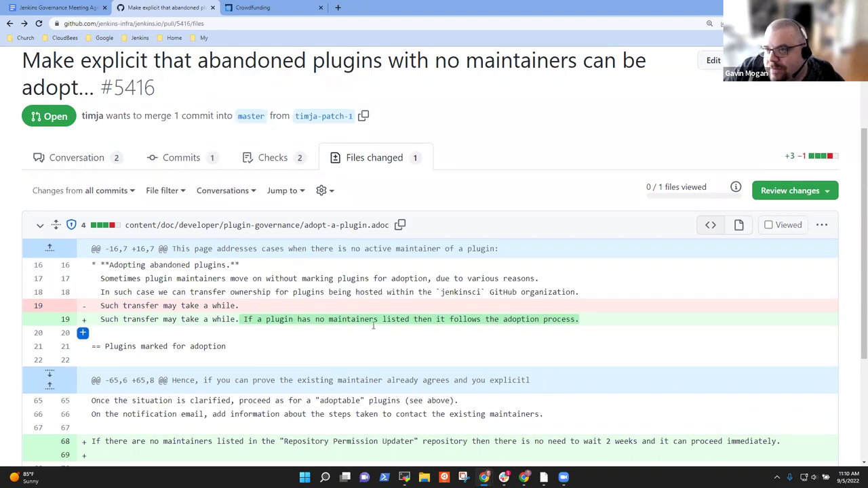
{"action": "left_click", "coordinate": [88, 161]}
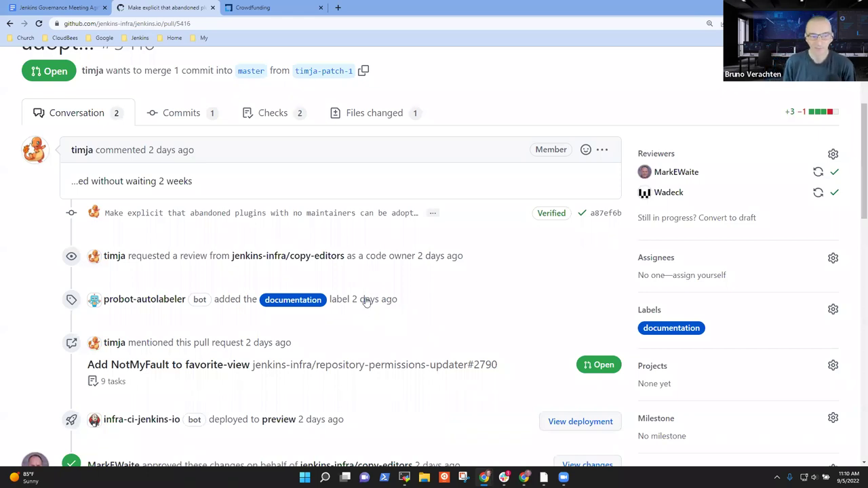
{"action": "scroll", "coordinate": [376, 340], "scroll_direction": "up", "scroll_amount": 2}
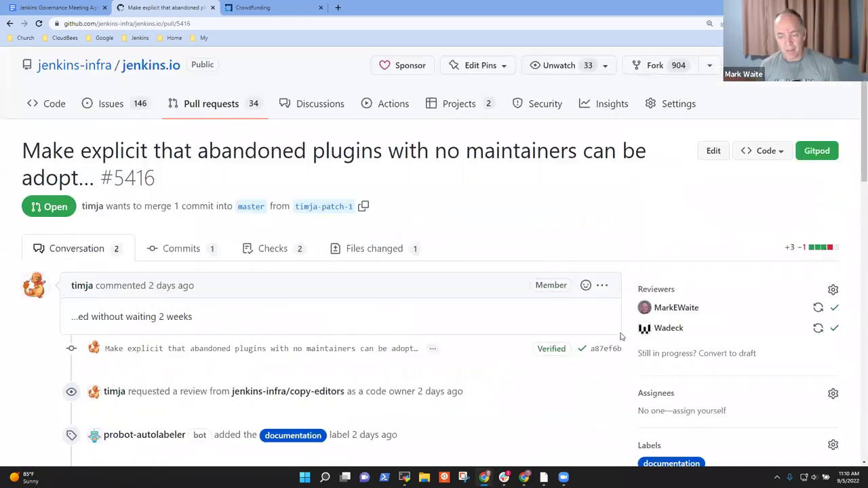
{"action": "scroll", "coordinate": [623, 337], "scroll_direction": "down", "scroll_amount": 2}
{"action": "left_click_drag", "start_coordinate": [688, 199], "coordinate": [656, 194]}
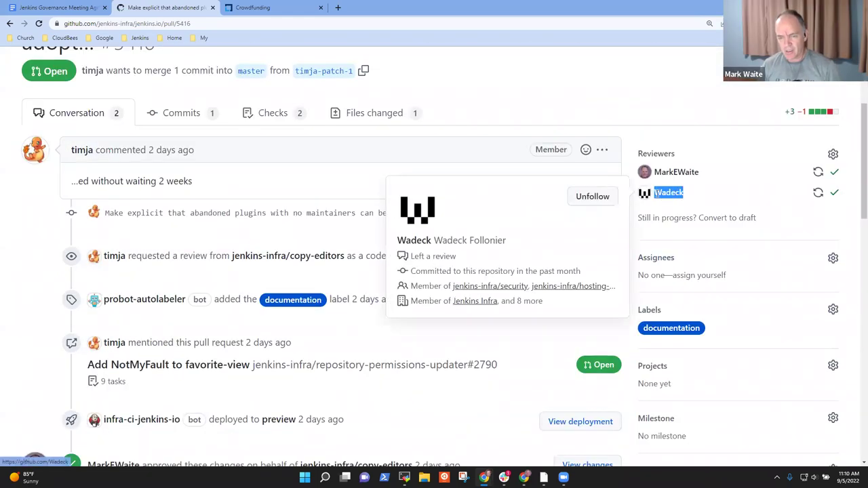
{"action": "left_click", "coordinate": [716, 150]}
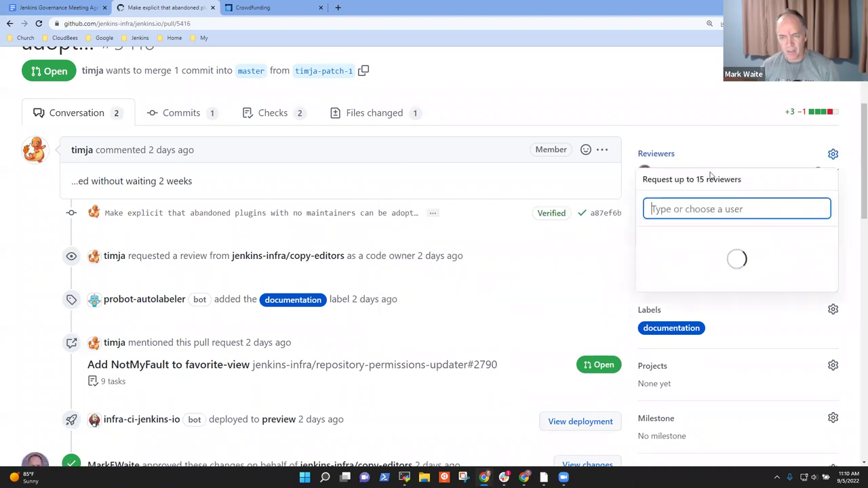
{"action": "left_click", "coordinate": [672, 106]}
{"action": "scroll", "coordinate": [397, 192], "scroll_direction": "up", "scroll_amount": 2}
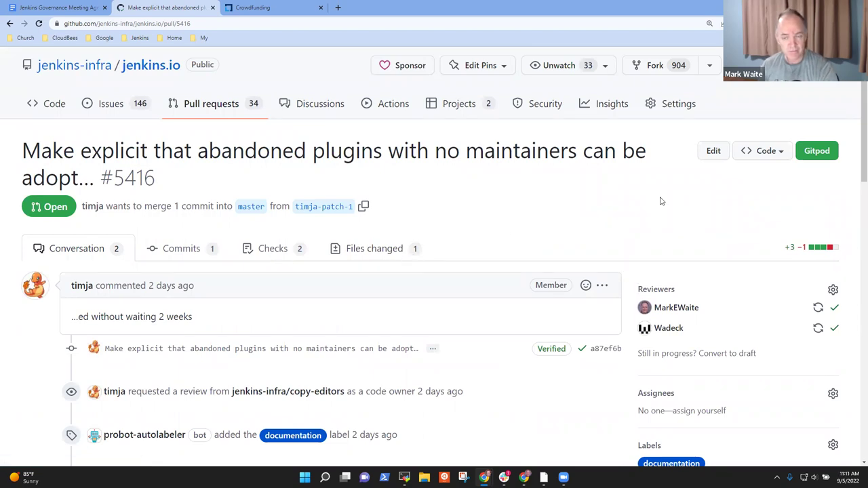
{"action": "scroll", "coordinate": [474, 204], "scroll_direction": "up", "scroll_amount": 1}
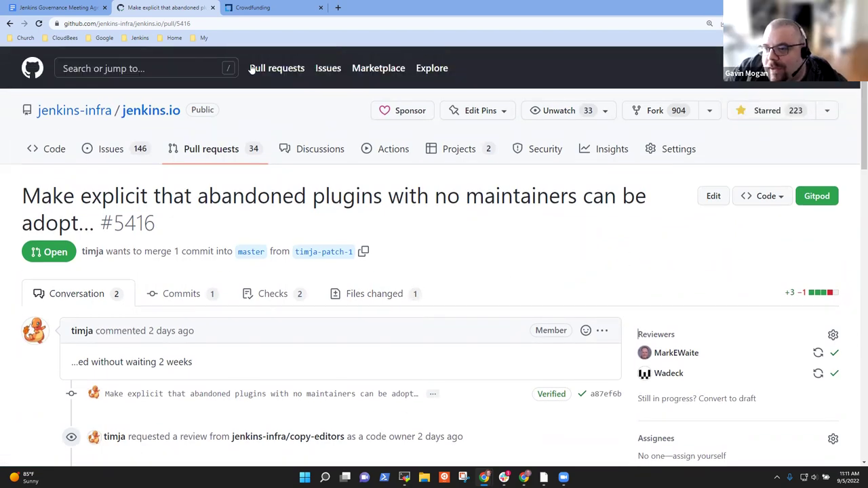
- Back in the agenda, dismiss the PR-5416 preview and follow the board review item's PR-5417 link
{"action": "left_click", "coordinate": [78, 6]}
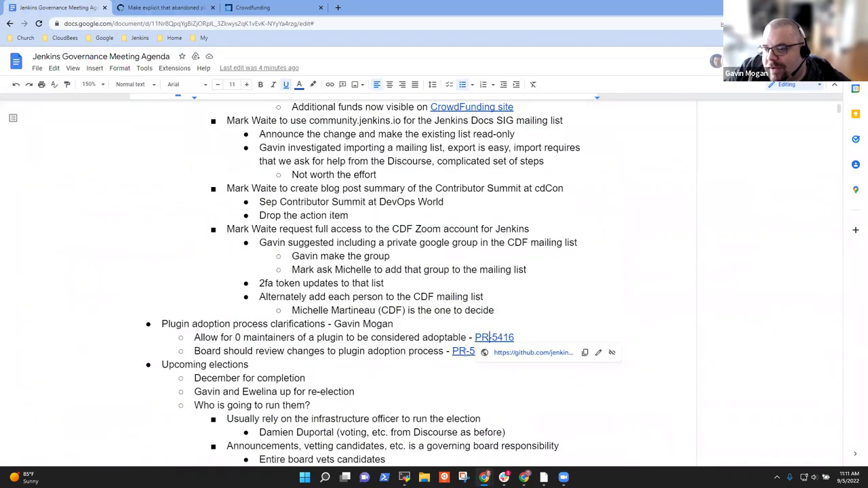
{"action": "left_click", "coordinate": [455, 378]}
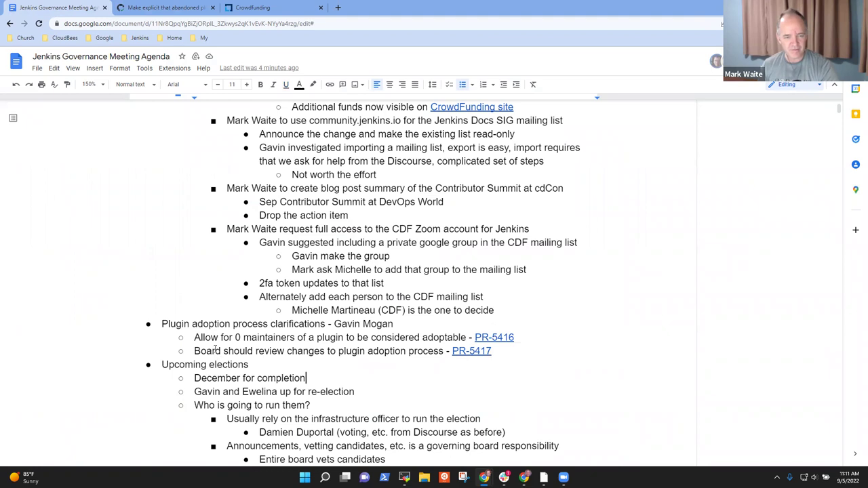
{"action": "left_click_drag", "start_coordinate": [212, 351], "coordinate": [365, 350]}
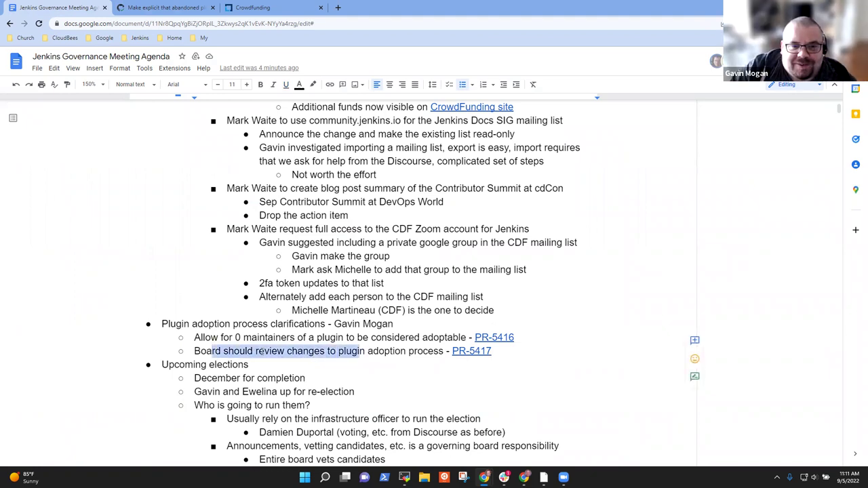
{"action": "left_click_drag", "start_coordinate": [201, 352], "coordinate": [427, 352]}
{"action": "double_click", "coordinate": [208, 351]}
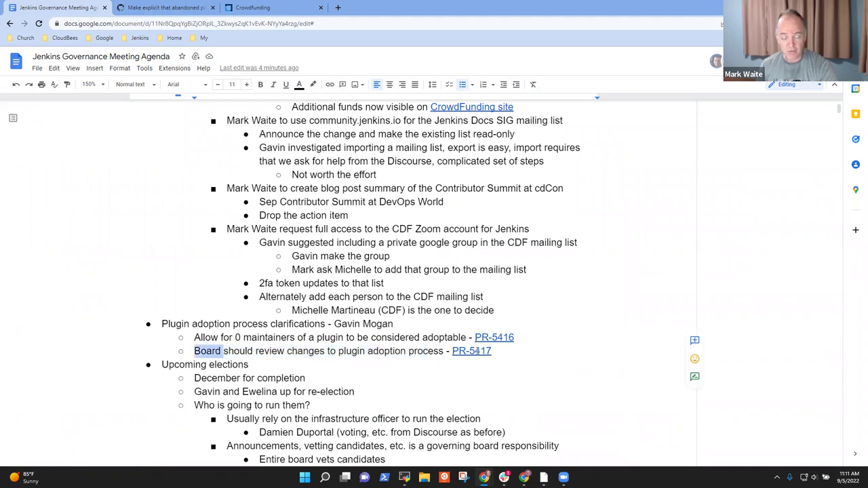
{"action": "left_click", "coordinate": [479, 350]}
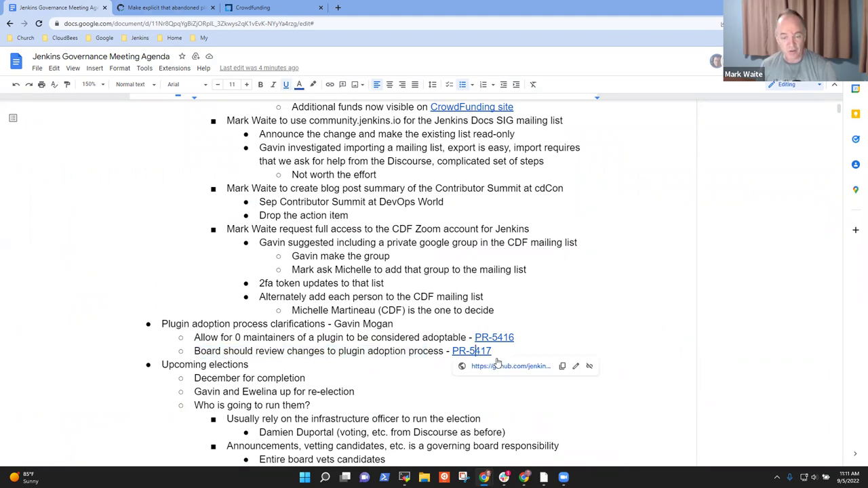
{"action": "left_click", "coordinate": [509, 369]}
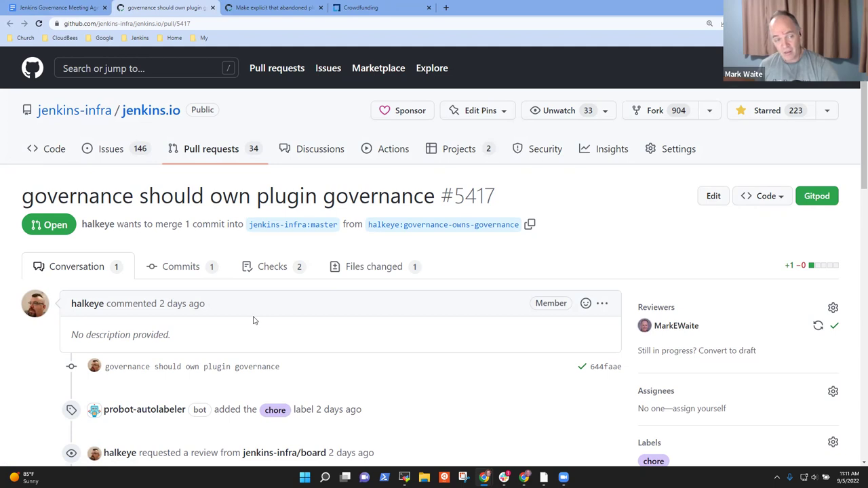
- Show PR #5417's CODEOWNERS diff, highlighting the added adopt-a-plugin.adoc line and checking the errors warning
{"action": "left_click", "coordinate": [381, 273]}
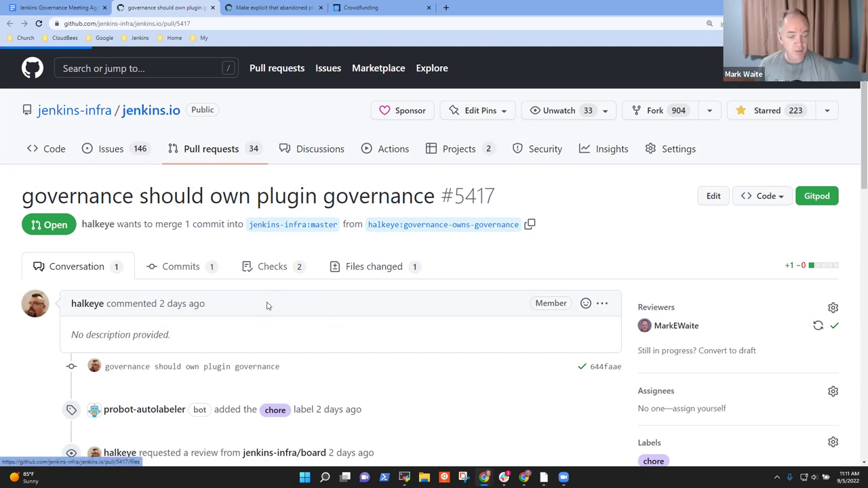
{"action": "scroll", "coordinate": [270, 326], "scroll_direction": "down", "scroll_amount": 2}
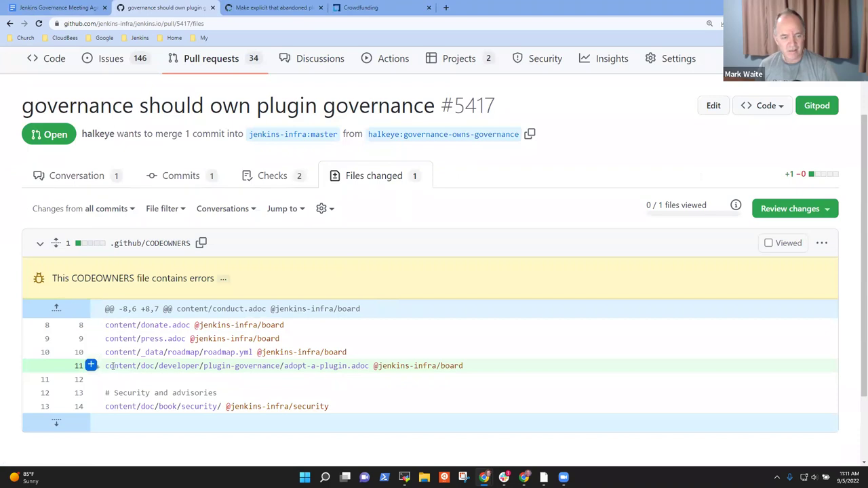
{"action": "left_click_drag", "start_coordinate": [107, 366], "coordinate": [368, 365]}
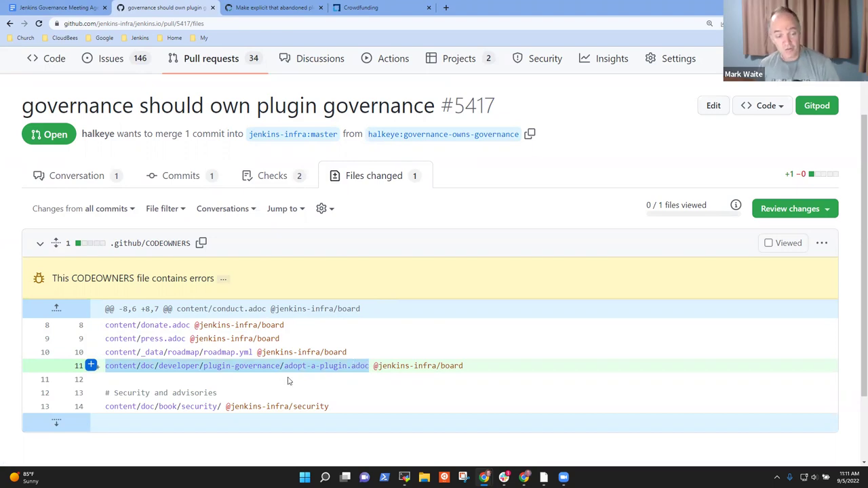
{"action": "left_click", "coordinate": [246, 377]}
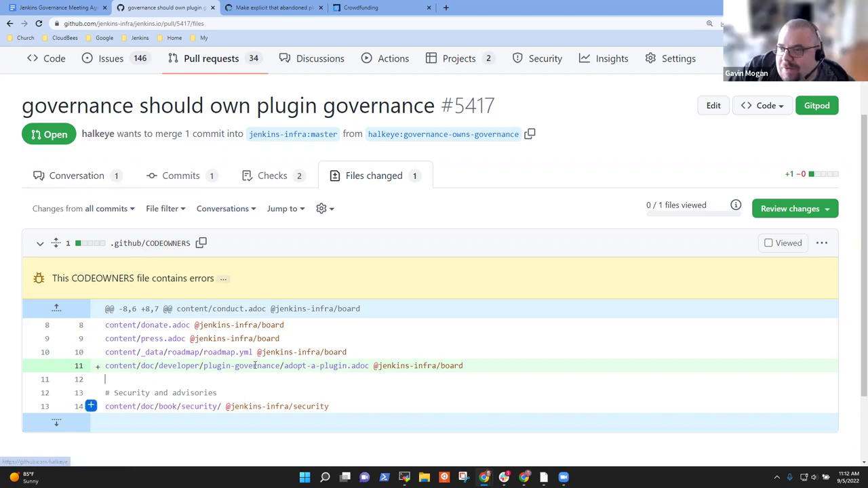
{"action": "left_click", "coordinate": [224, 279]}
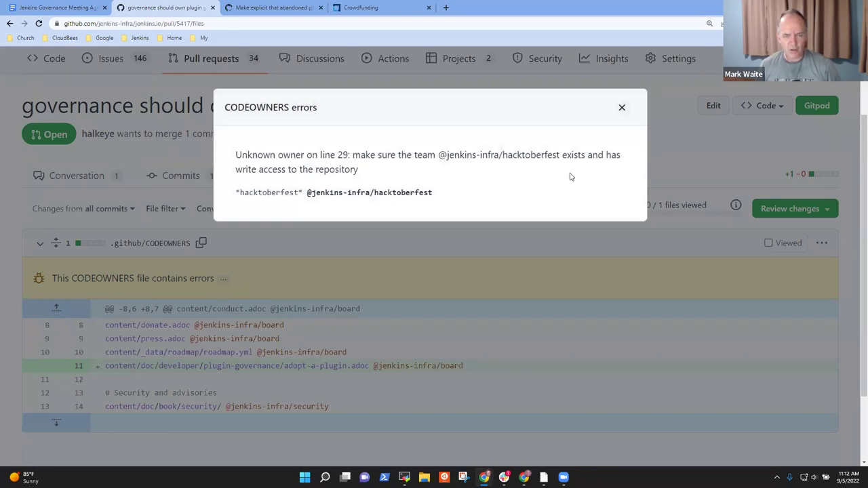
{"action": "left_click", "coordinate": [622, 109]}
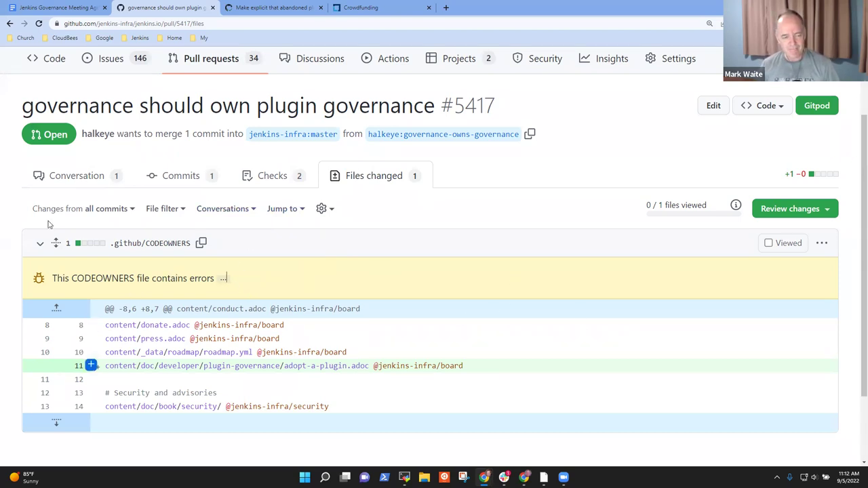
{"action": "left_click", "coordinate": [105, 179]}
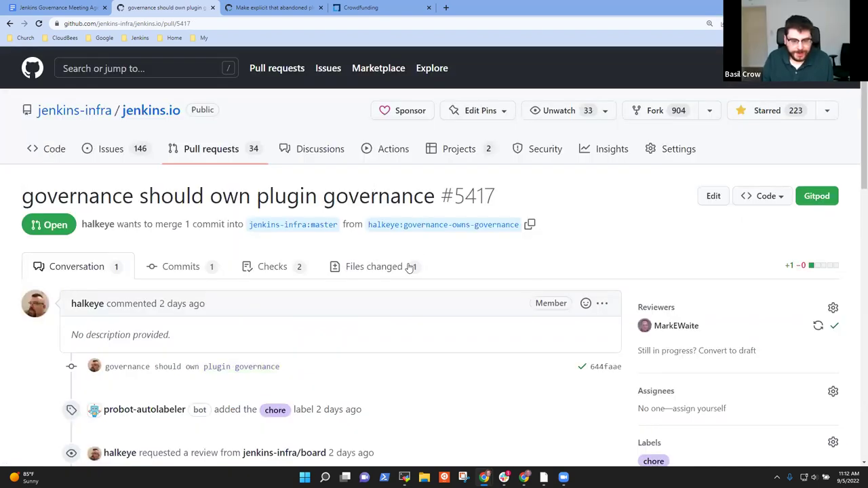
{"action": "left_click", "coordinate": [391, 267]}
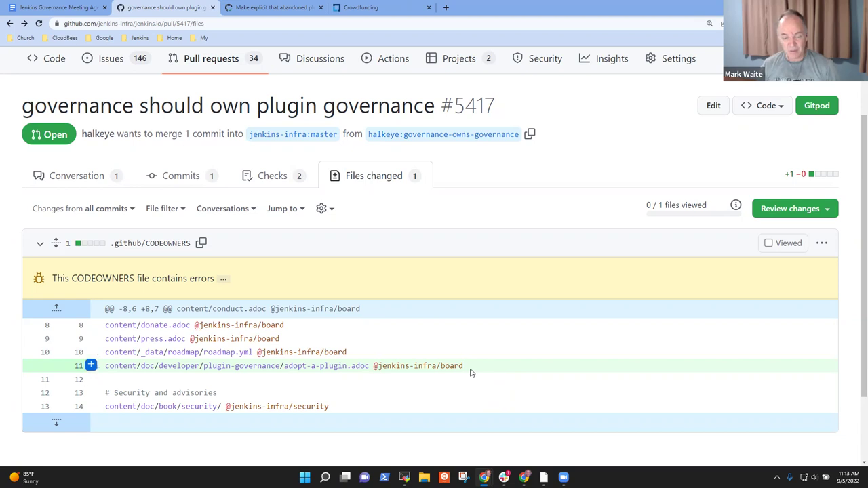
{"action": "left_click_drag", "start_coordinate": [468, 367], "coordinate": [375, 369]}
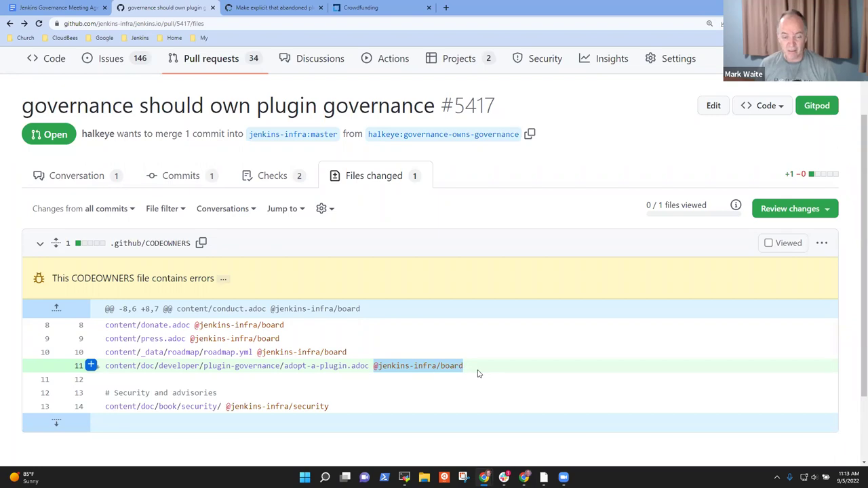
{"action": "left_click_drag", "start_coordinate": [477, 372], "coordinate": [373, 366]}
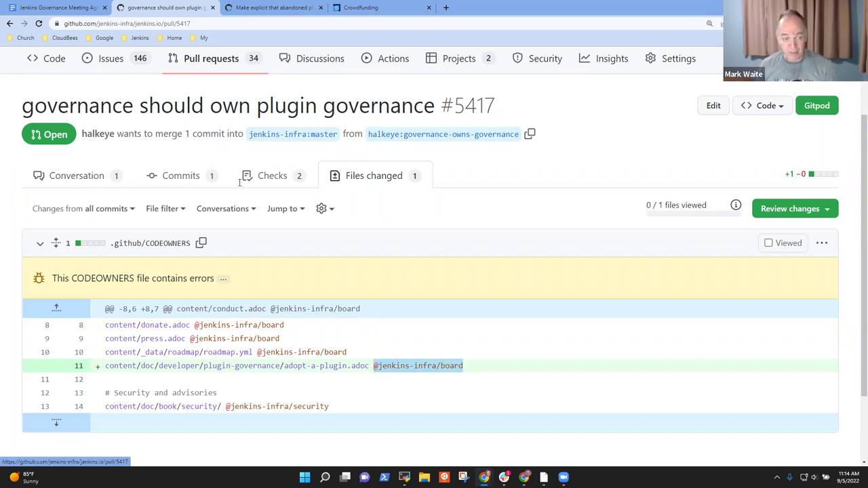
{"action": "left_click", "coordinate": [91, 176]}
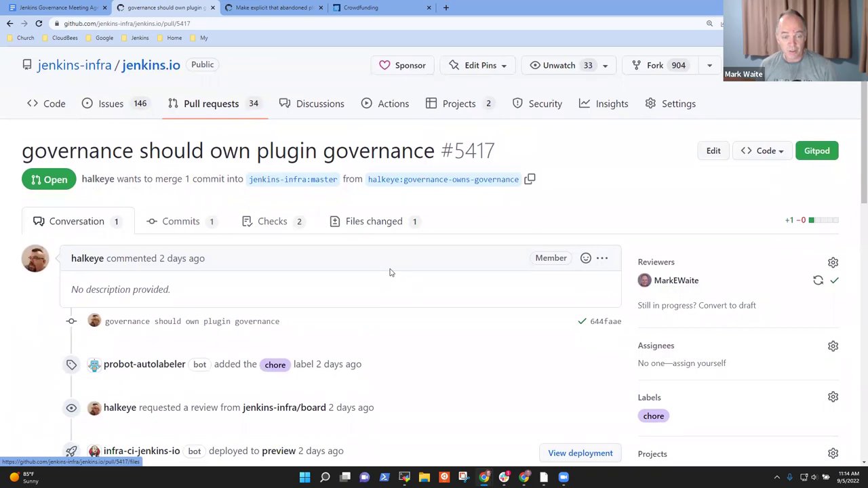
{"action": "left_click", "coordinate": [373, 269]}
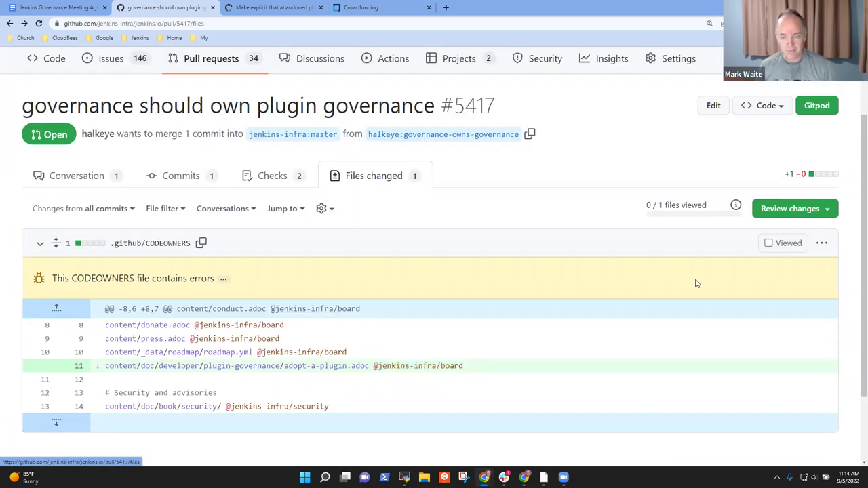
- Submit an approving review commenting 'Approved at governance meeting 5 Sep 2022'
{"action": "left_click", "coordinate": [791, 211]}
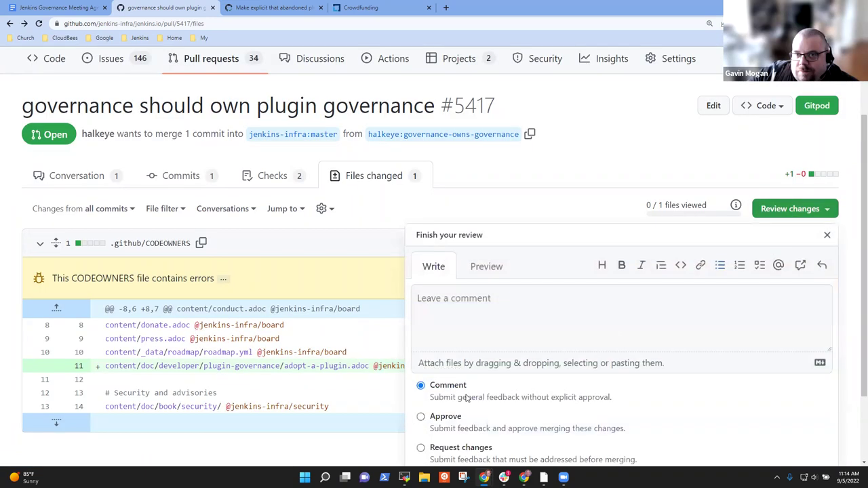
{"action": "left_click", "coordinate": [421, 417]}
{"action": "left_click", "coordinate": [491, 346]}
{"action": "type", "text": "Approved at"}
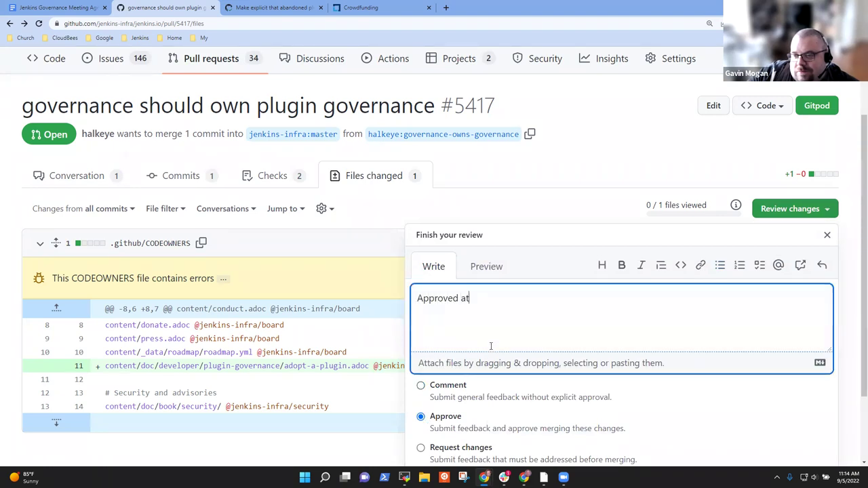
{"action": "type", "text": " governance m"}
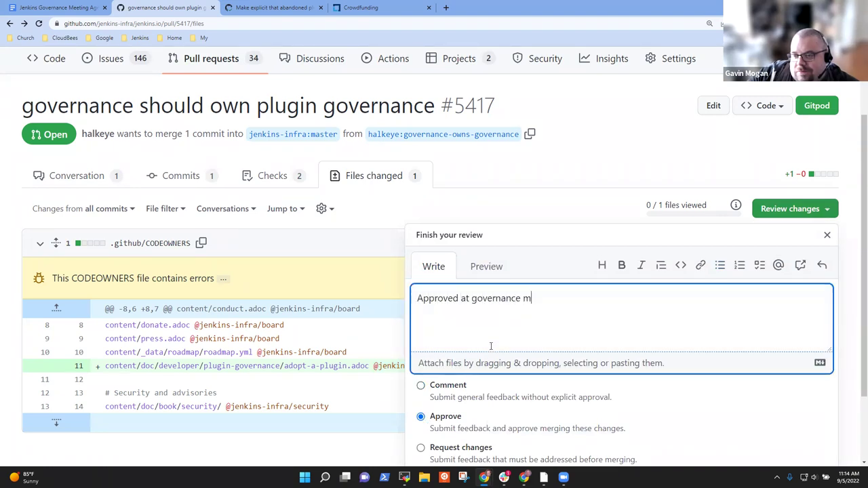
{"action": "type", "text": "eeting 5 Sep 2022"}
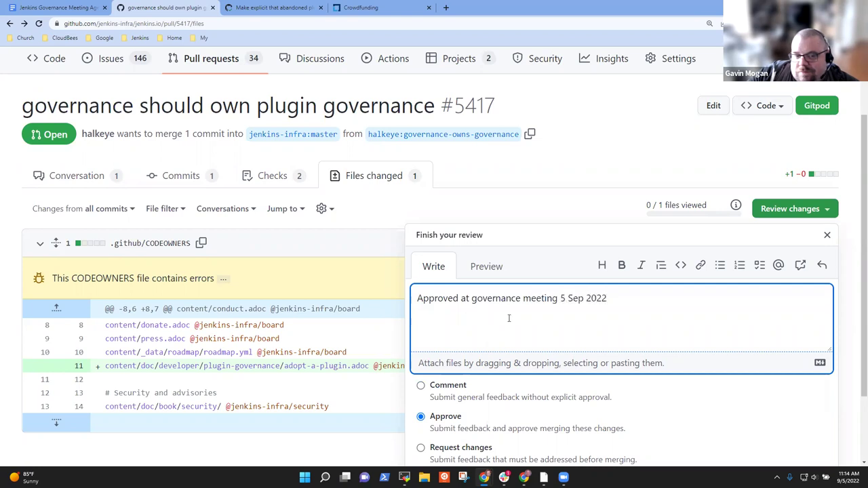
{"action": "scroll", "coordinate": [513, 329], "scroll_direction": "down", "scroll_amount": 2}
{"action": "left_click", "coordinate": [450, 395]}
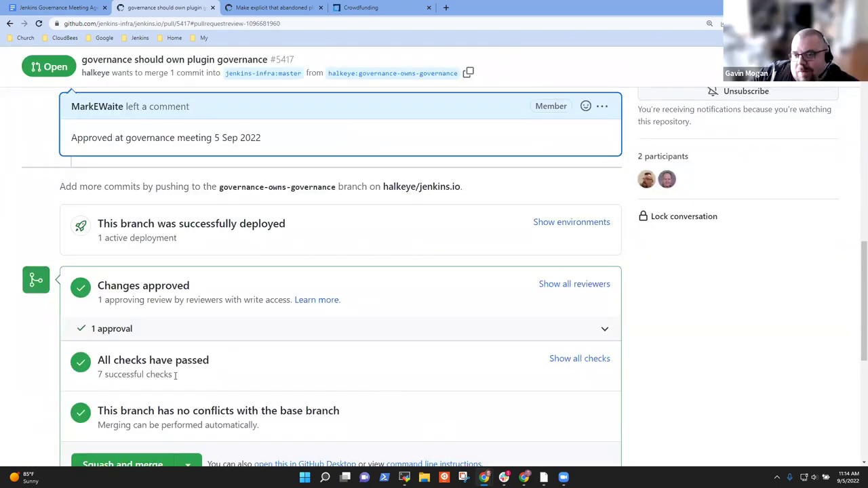
- Squash and merge pull request #5417 into master
{"action": "scroll", "coordinate": [124, 438], "scroll_direction": "down", "scroll_amount": 2}
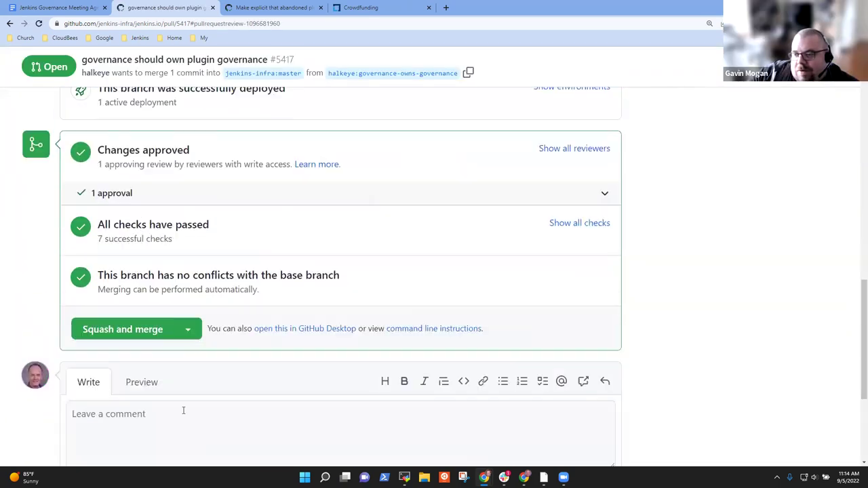
{"action": "left_click", "coordinate": [149, 330]}
{"action": "left_click", "coordinate": [163, 174]}
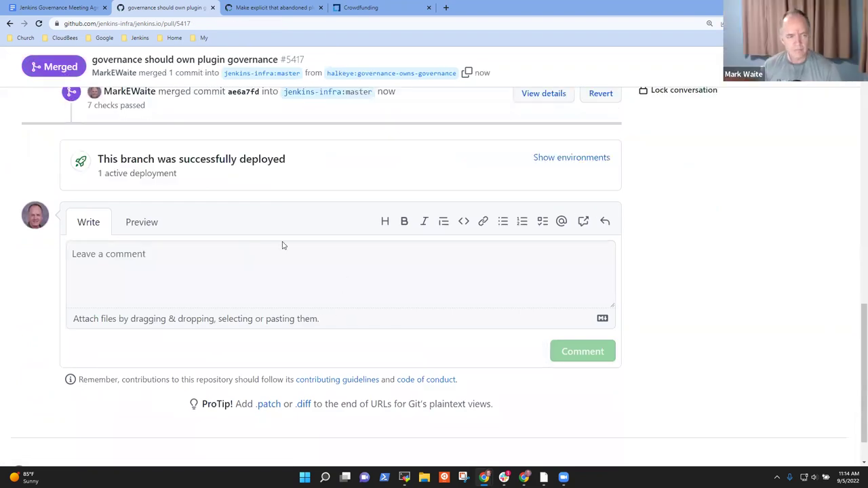
{"action": "scroll", "coordinate": [287, 248], "scroll_direction": "up", "scroll_amount": 10}
{"action": "scroll", "coordinate": [370, 292], "scroll_direction": "up", "scroll_amount": 5}
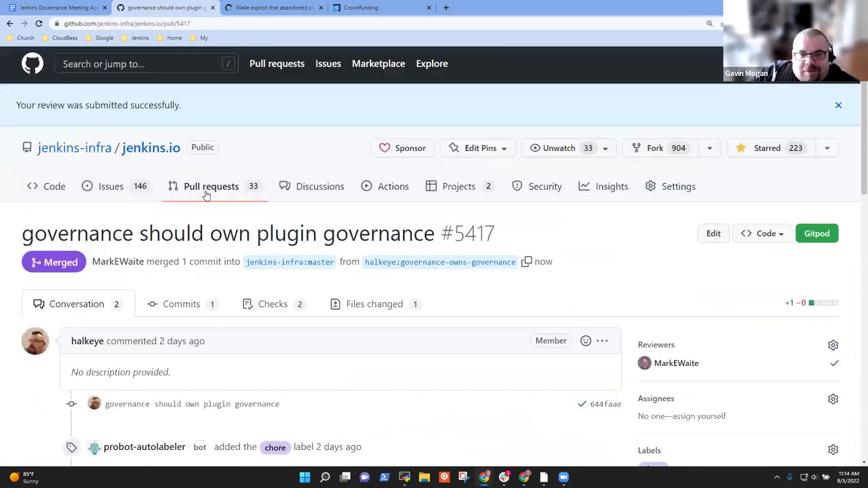
- Squash-merge GitHub pull request #5416 on abandoned plugins and confirm the merge
{"action": "left_click", "coordinate": [67, 8]}
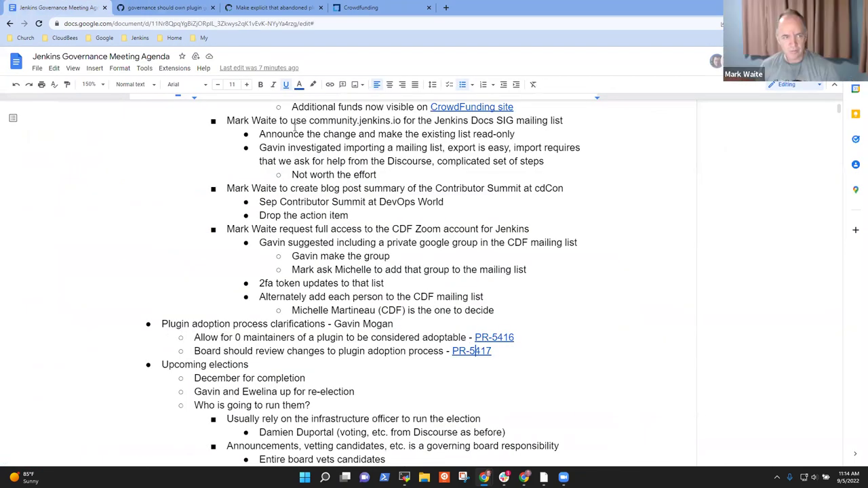
{"action": "left_click", "coordinate": [278, 12]}
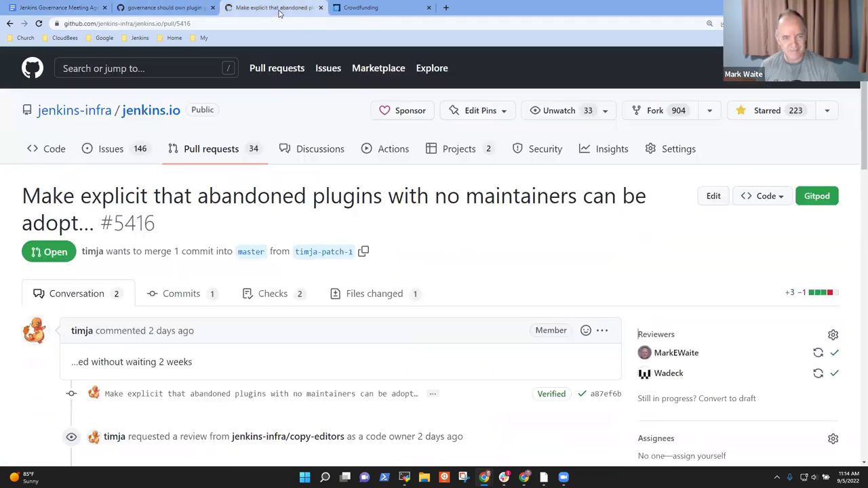
{"action": "scroll", "coordinate": [537, 273], "scroll_direction": "down", "scroll_amount": 3}
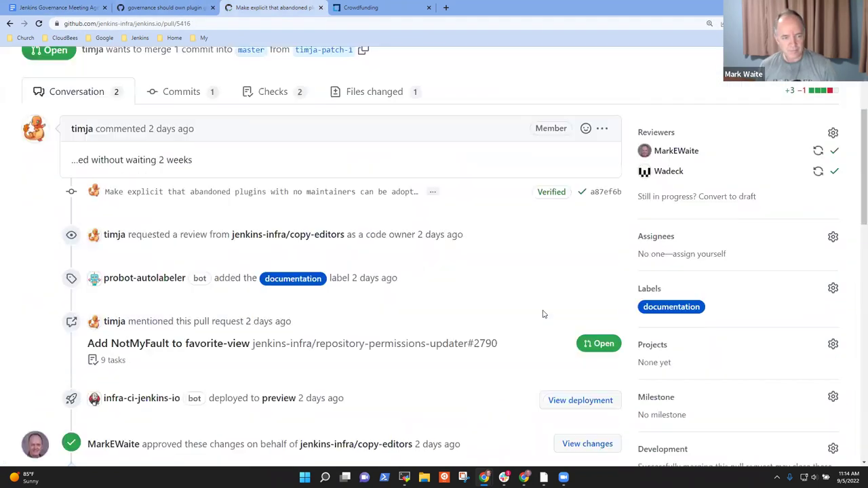
{"action": "scroll", "coordinate": [557, 310], "scroll_direction": "down", "scroll_amount": 3}
{"action": "scroll", "coordinate": [569, 306], "scroll_direction": "up", "scroll_amount": 3}
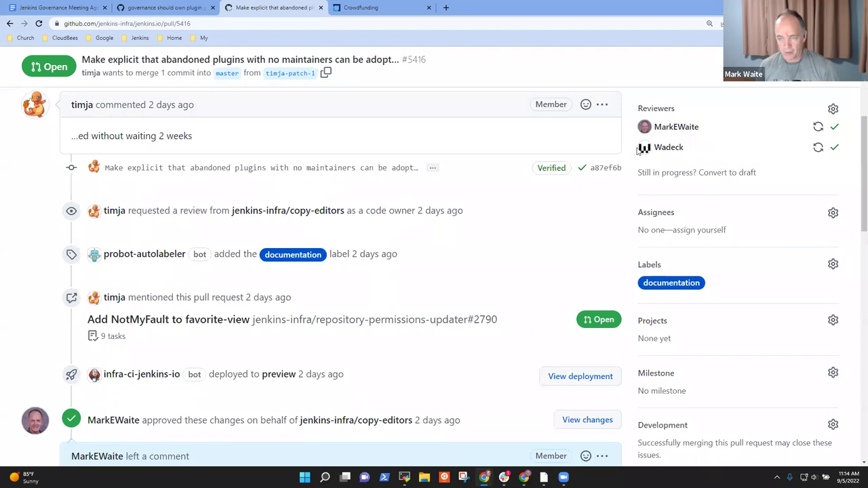
{"action": "mouse_move", "coordinate": [688, 132]}
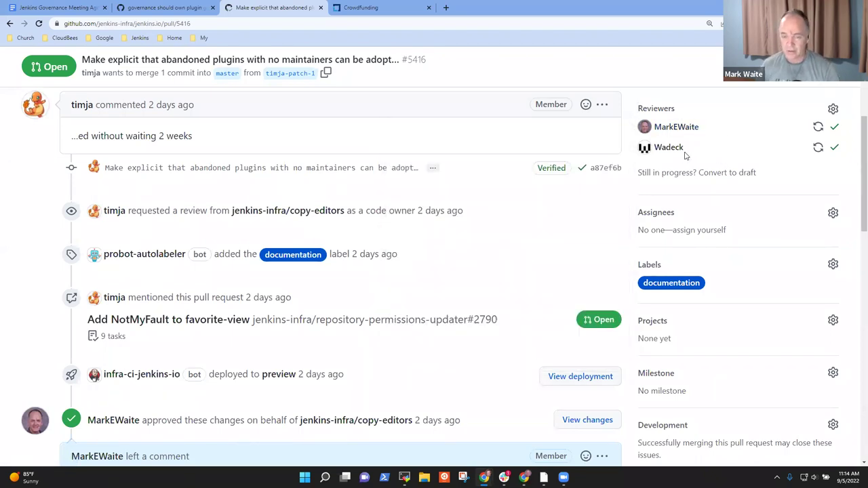
{"action": "mouse_move", "coordinate": [685, 157]}
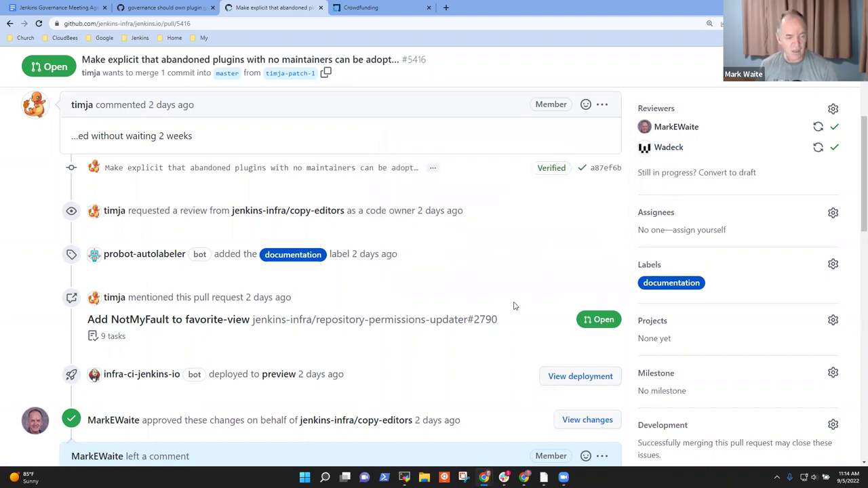
{"action": "scroll", "coordinate": [514, 308], "scroll_direction": "down", "scroll_amount": 2}
{"action": "scroll", "coordinate": [543, 309], "scroll_direction": "down", "scroll_amount": 6}
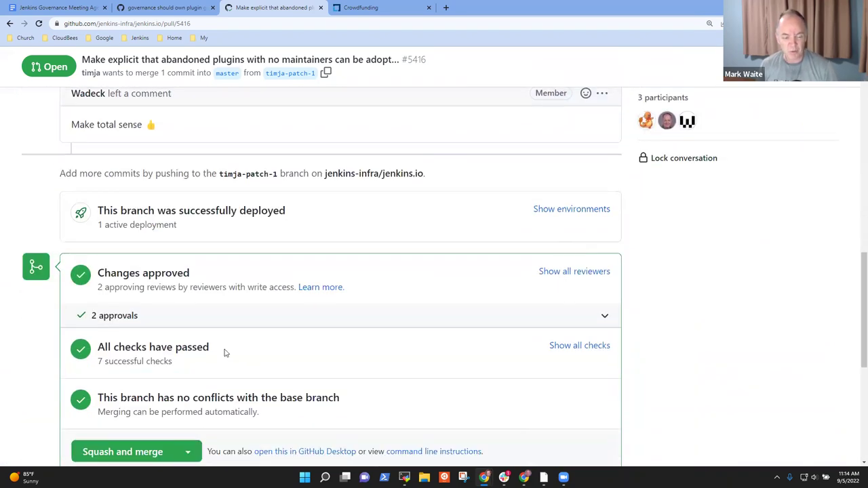
{"action": "scroll", "coordinate": [243, 379], "scroll_direction": "down", "scroll_amount": 1}
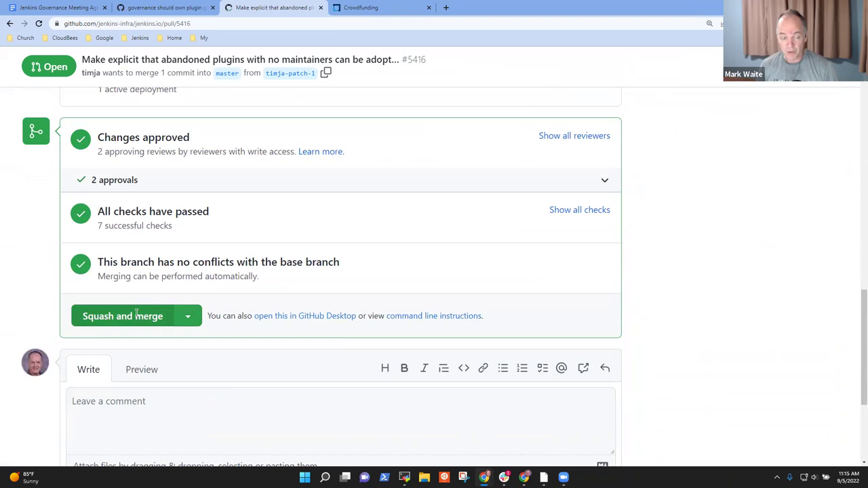
{"action": "left_click", "coordinate": [138, 317]}
{"action": "left_click", "coordinate": [163, 221]}
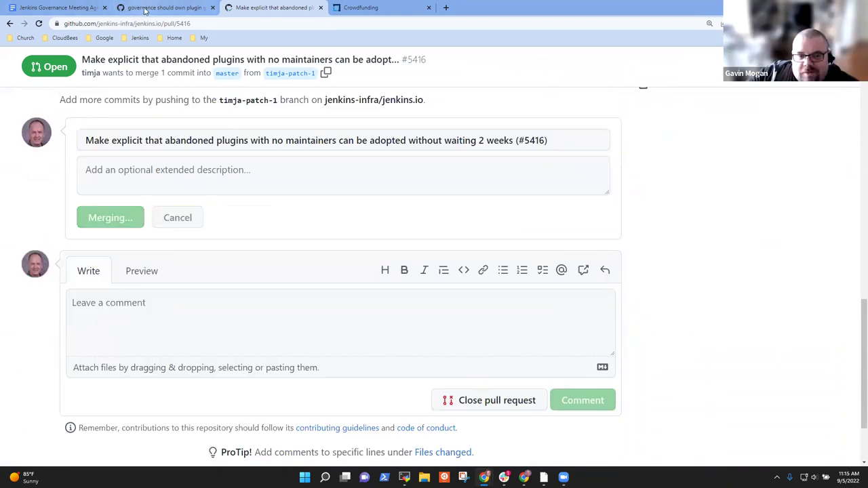
- Append '- merged' to both the PR-5416 and PR-5417 plugin adoption lines
{"action": "left_click", "coordinate": [75, 7]}
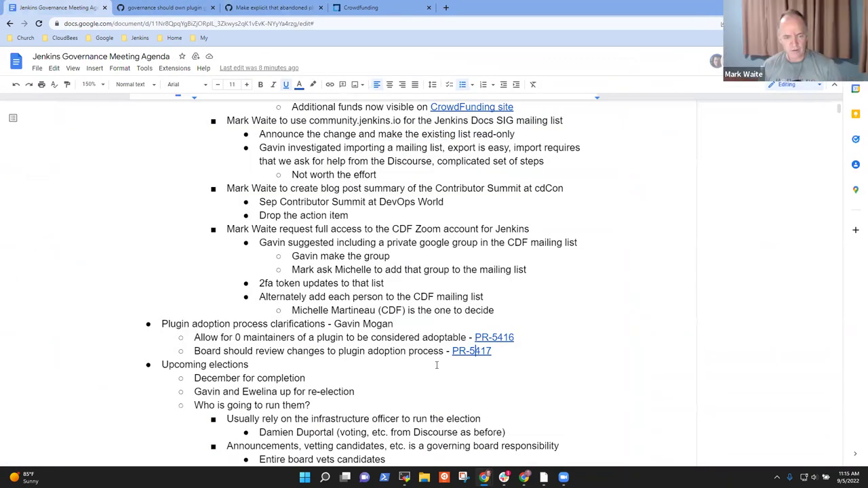
{"action": "type", "text": "- merghe"}
{"action": "key", "text": "BackSpace"}
{"action": "key", "text": "BackSpace"}
{"action": "type", "text": "ed"}
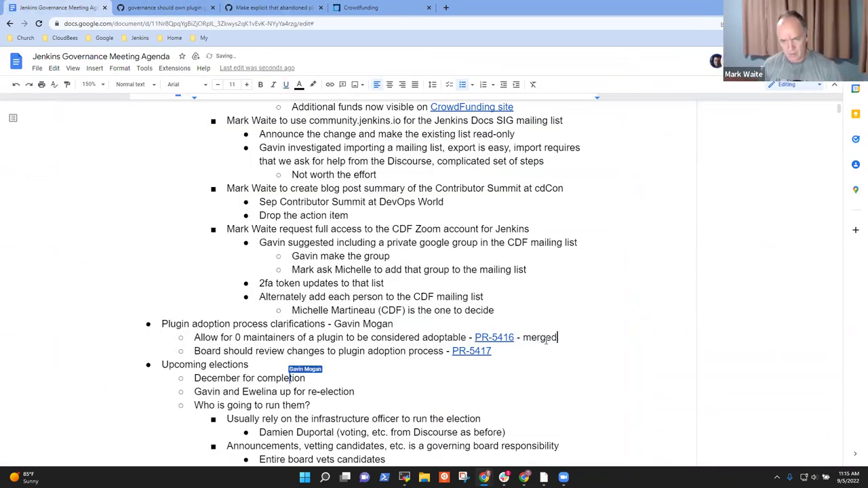
{"action": "key", "text": "Down"}
{"action": "type", "text": "- merged"}
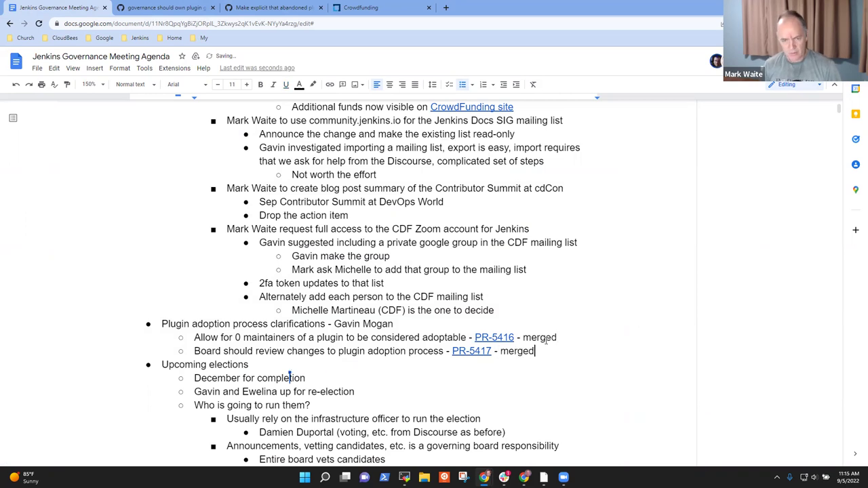
{"action": "key", "text": "shift+Home"}
{"action": "key", "text": "Up"}
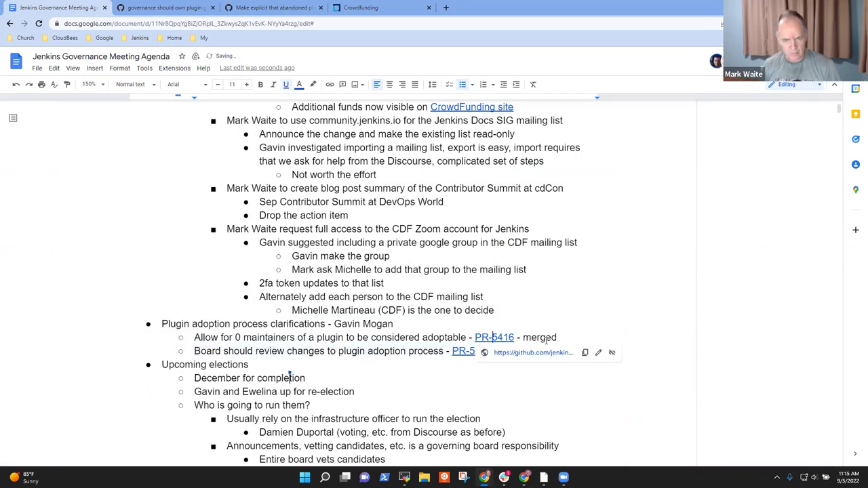
{"action": "key", "text": "Down"}
{"action": "key", "text": "shift+Home"}
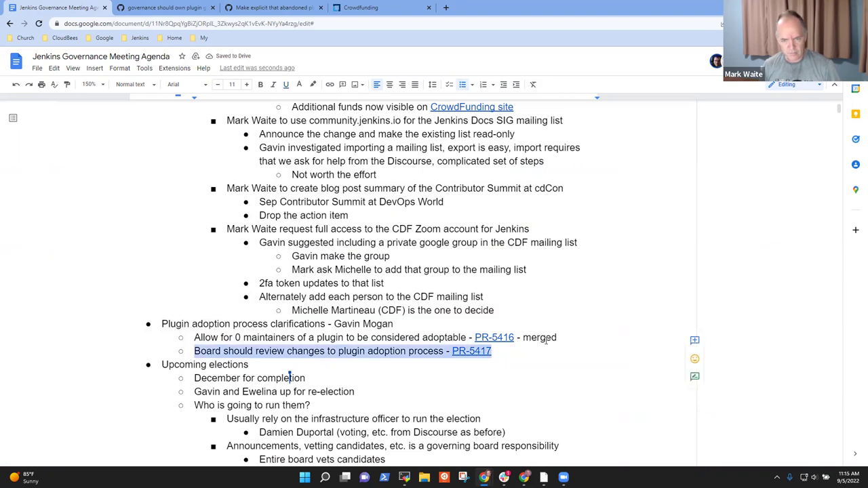
{"action": "key", "text": "End"}
{"action": "type", "text": "- merged"}
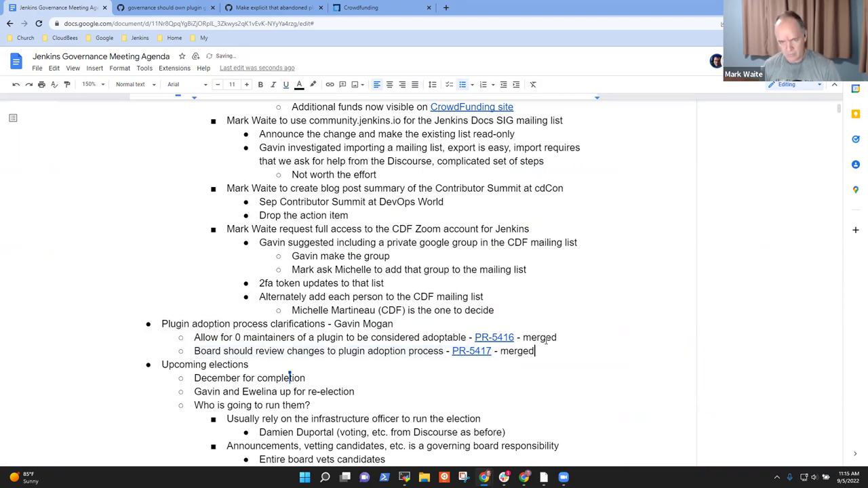
- Move the 'Board should review' line up above the 'Allow for 0 maintainers' line
{"action": "key", "text": "shift+Home"}
{"action": "key", "text": "ctrl+x"}
{"action": "key", "text": "Up"}
{"action": "key", "text": "Return"}
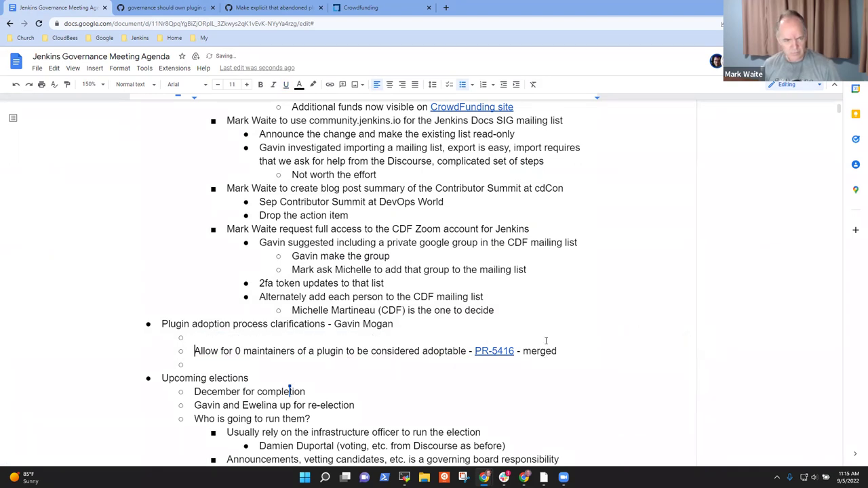
{"action": "key", "text": "Up"}
{"action": "key", "text": "ctrl+v"}
{"action": "key", "text": "Down"}
{"action": "key", "text": "Down"}
{"action": "key", "text": "BackSpace"}
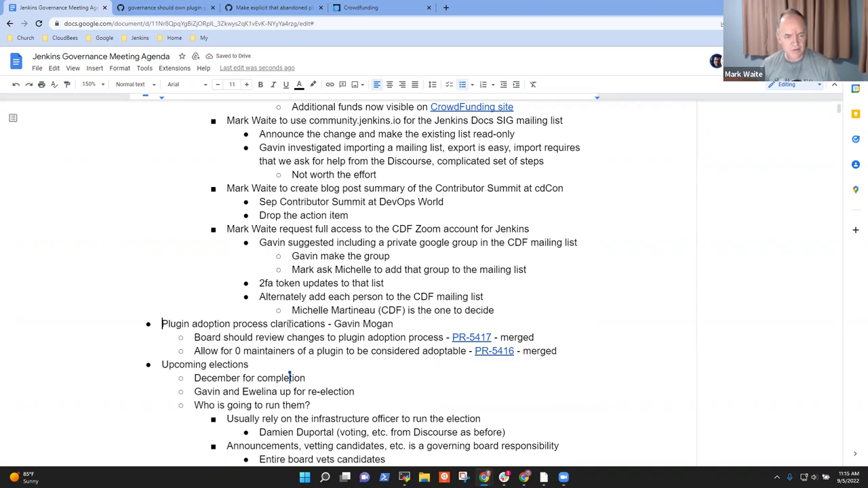
{"action": "key", "text": "shift+End"}
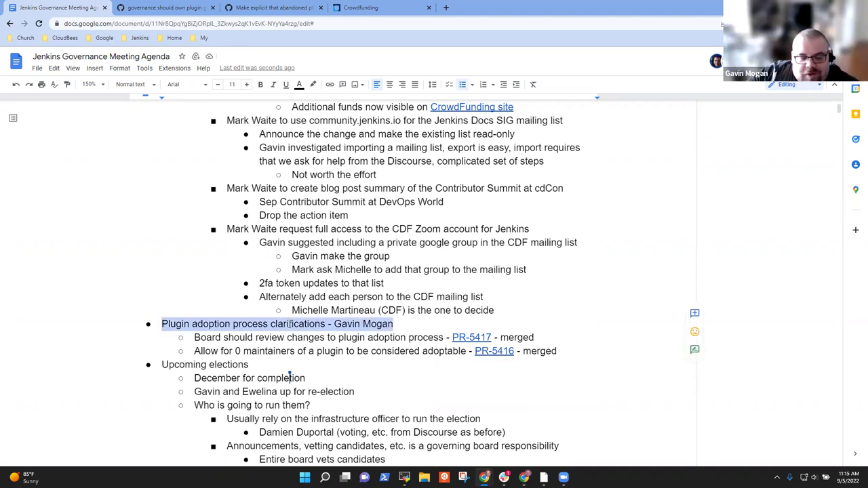
- Add the note 'Still needs GitHub access codified' under the plugin adoption item
{"action": "left_click", "coordinate": [318, 352]}
{"action": "key", "text": "Return"}
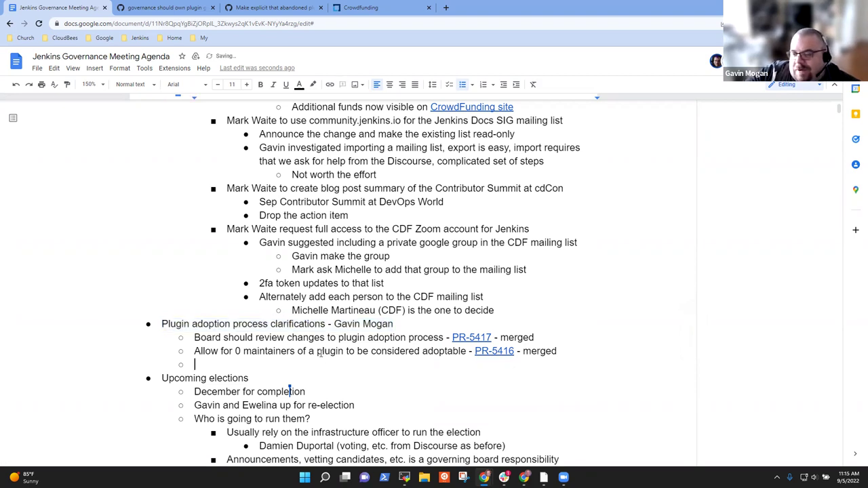
{"action": "type", "text": "Still needs GitHub aacc"}
{"action": "key", "text": "BackSpace"}
{"action": "key", "text": "BackSpace"}
{"action": "key", "text": "BackSpace"}
{"action": "type", "text": "ccess "}
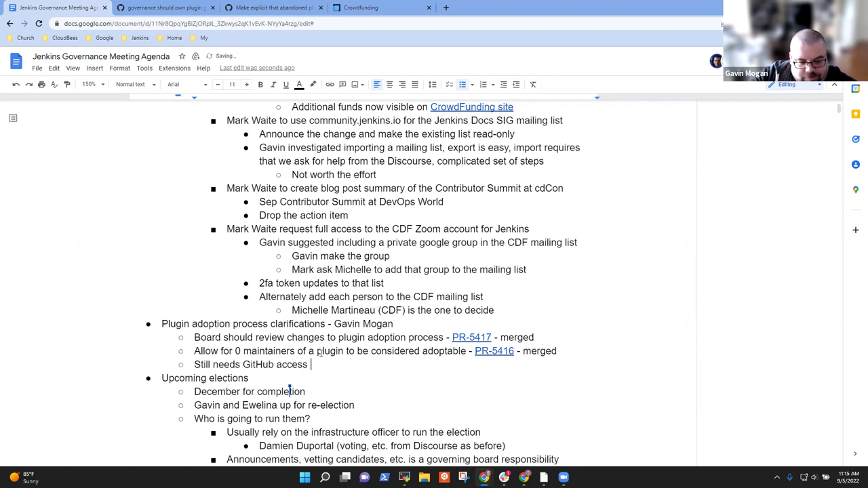
{"action": "type", "text": "codified "}
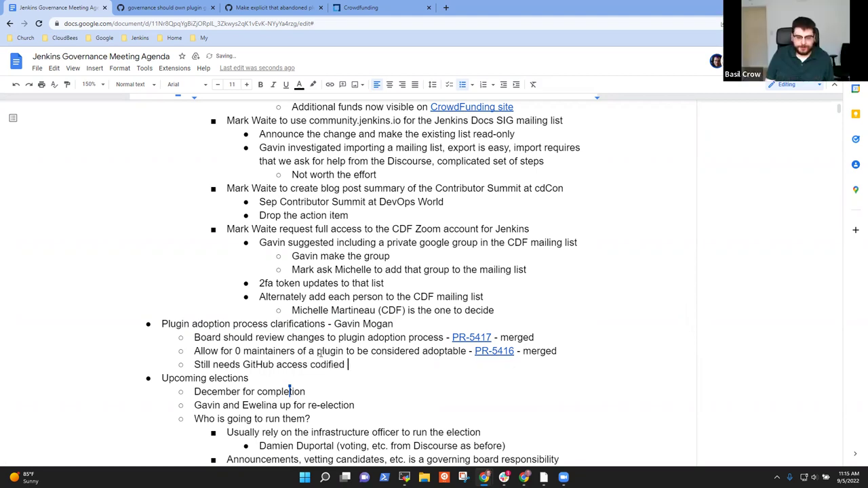
{"action": "type", "text": "(GitHub"}
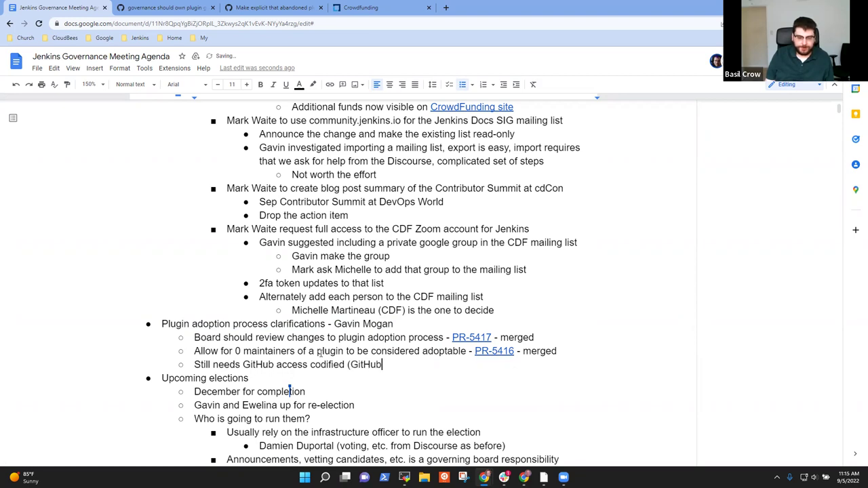
{"action": "type", "text": " write access"}
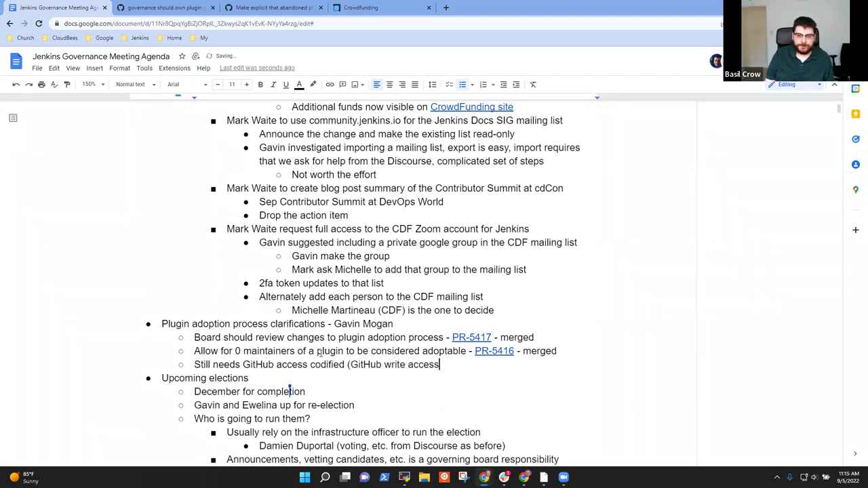
{"action": "type", "text": " list is d"}
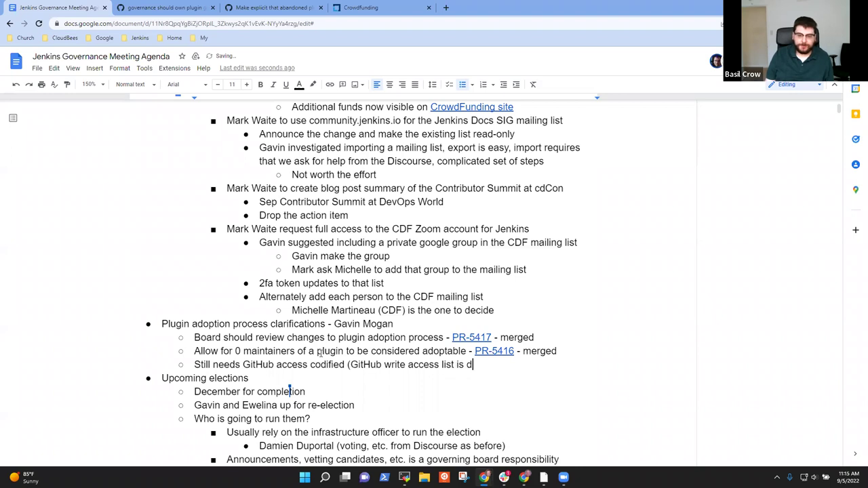
{"action": "type", "text": "ifferent"}
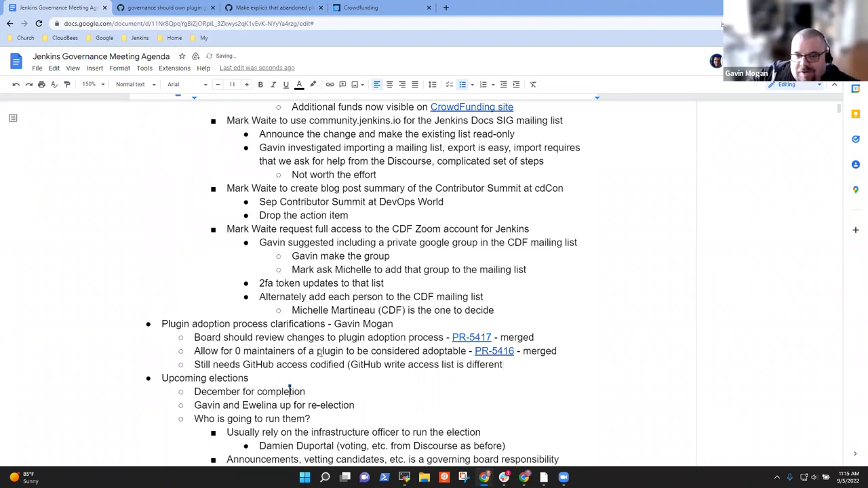
{"action": "key", "text": "ctrl+BackSpace"}
{"action": "key", "text": "ctrl+BackSpace"}
{"action": "key", "text": "ctrl+BackSpace"}
{"action": "key", "text": "ctrl+BackSpace"}
{"action": "key", "text": "ctrl+BackSpace"}
{"action": "key", "text": "ctrl+BackSpace"}
{"action": "key", "text": "ctrl+BackSpace"}
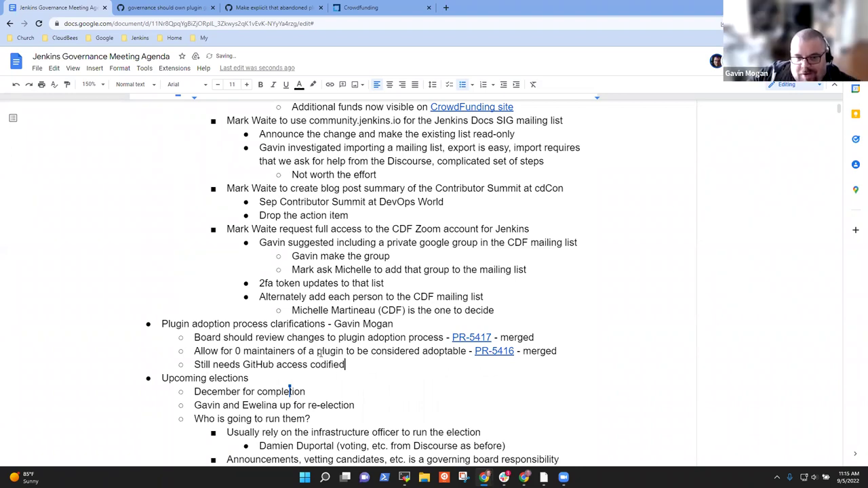
- Add the nested point 'Plugin adoption still requires bot commands to keep the GitHub access correct'
{"action": "key", "text": "Return"}
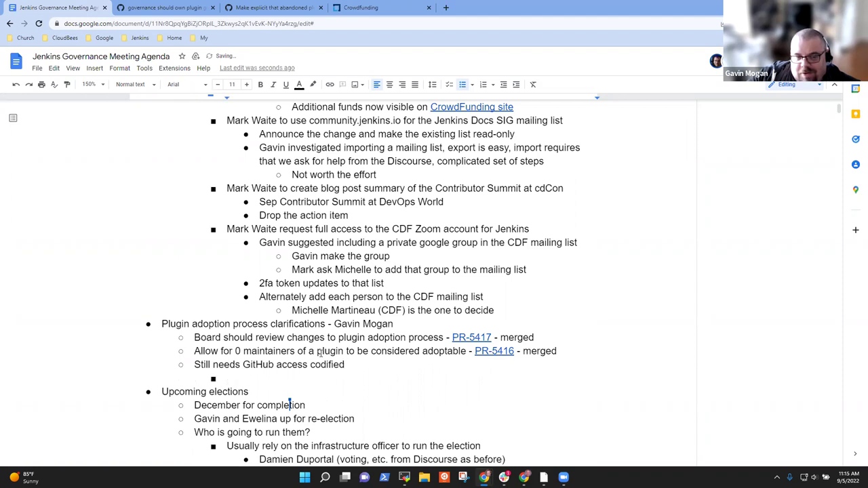
{"action": "type", "text": "PLugin"}
{"action": "key", "text": "ctrl+BackSpace"}
{"action": "type", "text": "PO"}
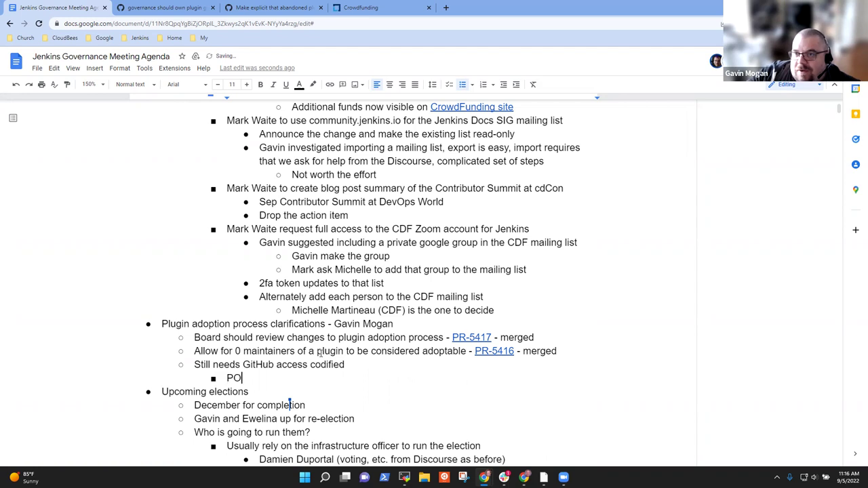
{"action": "key", "text": "BackSpace"}
{"action": "type", "text": "lugin do"}
{"action": "key", "text": "BackSpace"}
{"action": "key", "text": "BackSpace"}
{"action": "type", "text": "ado"}
{"action": "key", "text": "BackSpace"}
{"action": "key", "text": "BackSpace"}
{"action": "type", "text": "doption"}
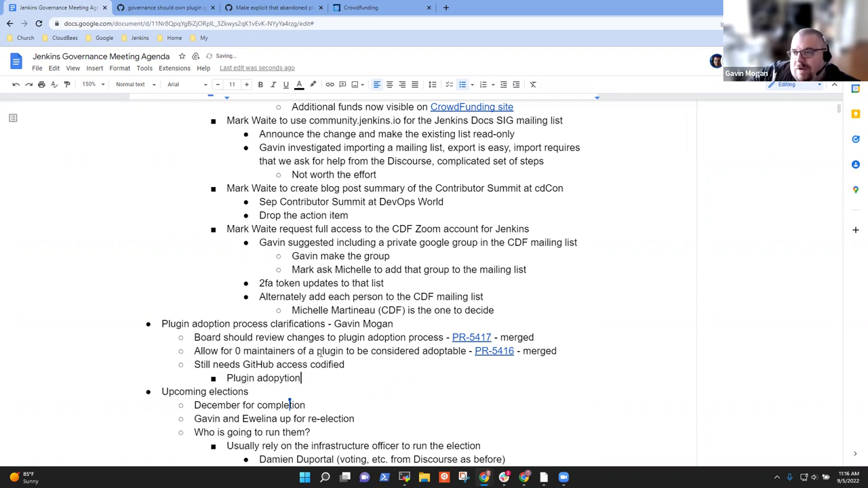
{"action": "key", "text": "BackSpace"}
{"action": "key", "text": "BackSpace"}
{"action": "key", "text": "BackSpace"}
{"action": "key", "text": "BackSpace"}
{"action": "key", "text": "BackSpace"}
{"action": "type", "text": "tion still requires botg"}
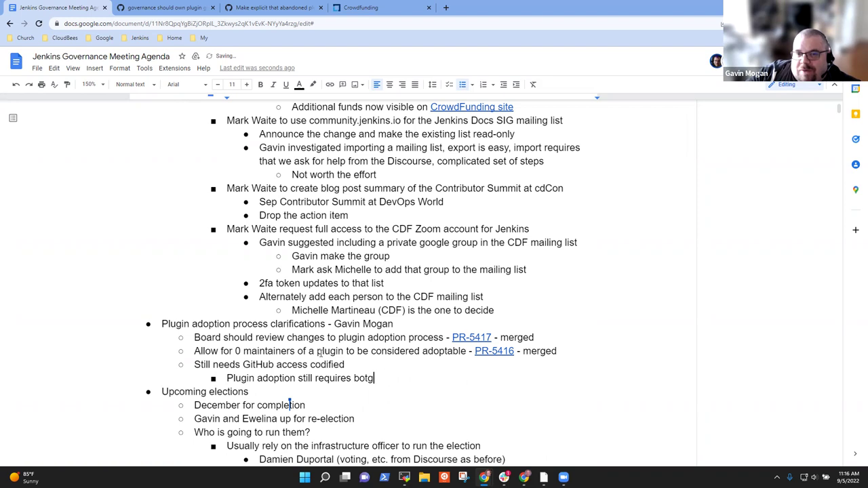
{"action": "key", "text": "BackSpace"}
{"action": "type", "text": "commands to "}
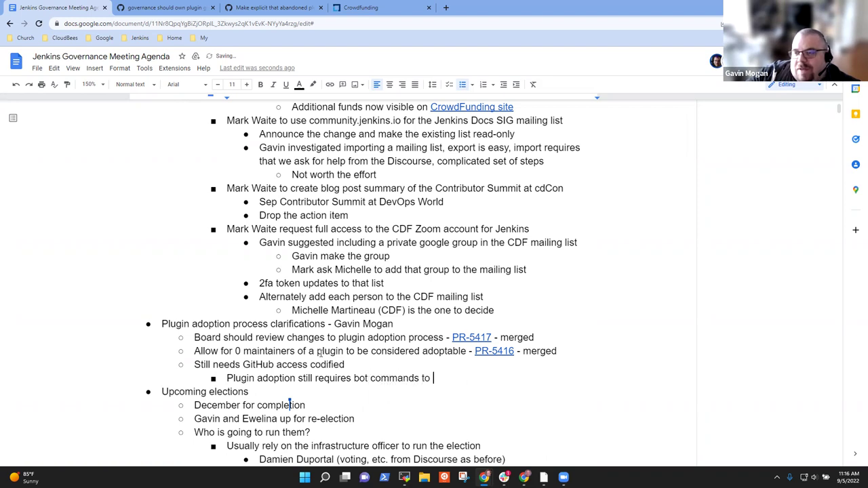
{"action": "type", "text": "keep the"}
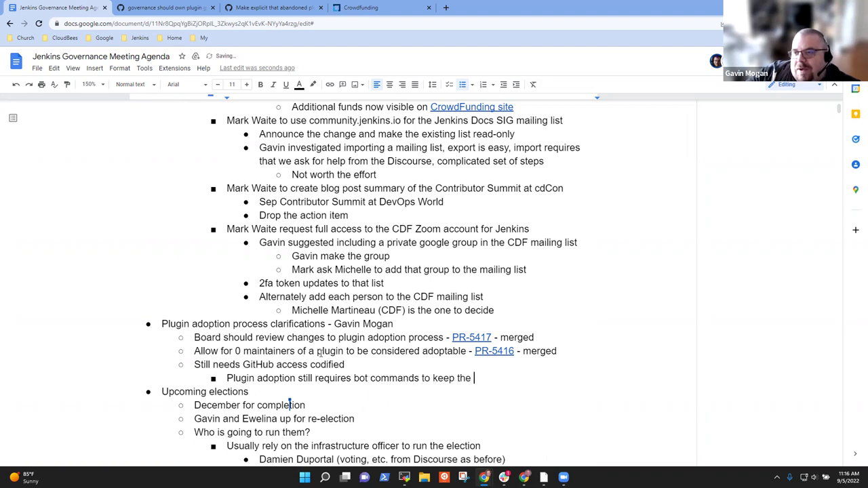
{"action": "type", "text": " GitHub access"}
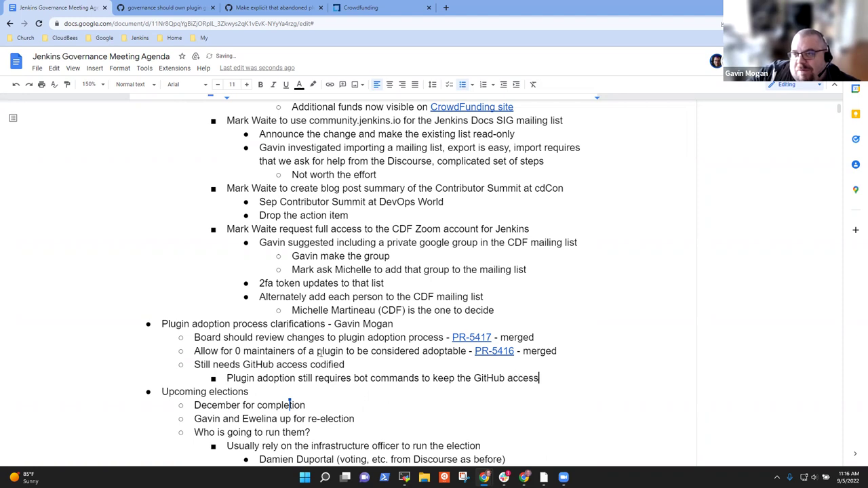
{"action": "type", "text": " correct"}
- Add points 'Still not enough automation on the process' and 'Removals from RPU do not also remove GitHub access'
{"action": "key", "text": "Return"}
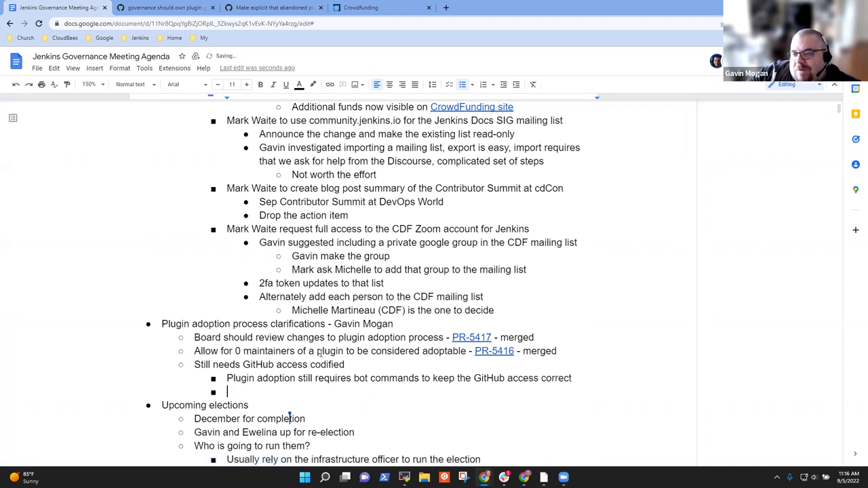
{"action": "type", "text": "Bot"}
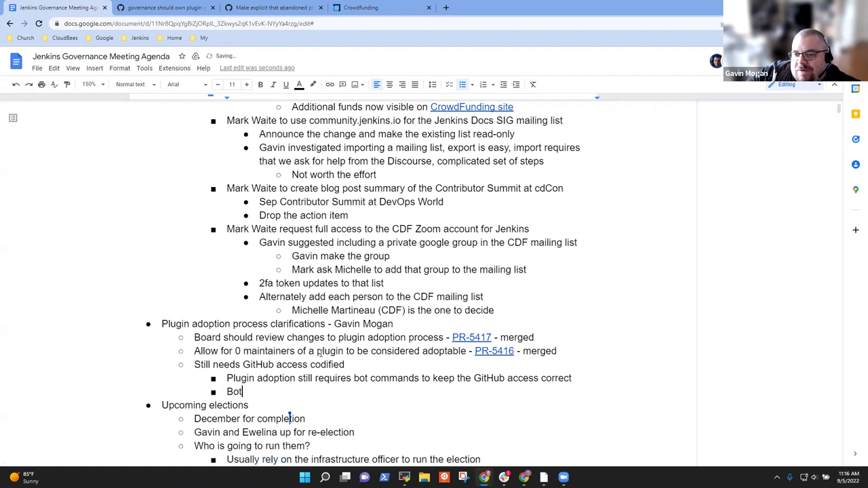
{"action": "key", "text": "BackSpace"}
{"action": "key", "text": "BackSpace"}
{"action": "key", "text": "BackSpace"}
{"action": "type", "text": "Still not enough "}
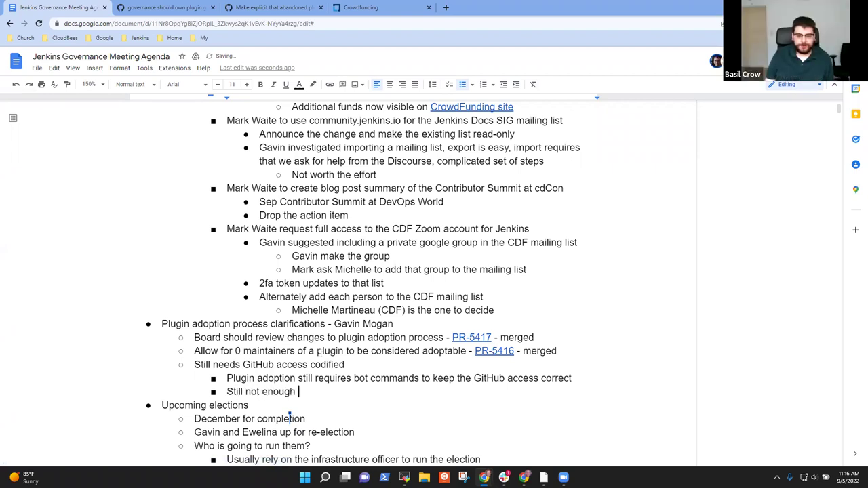
{"action": "type", "text": "automation on the"}
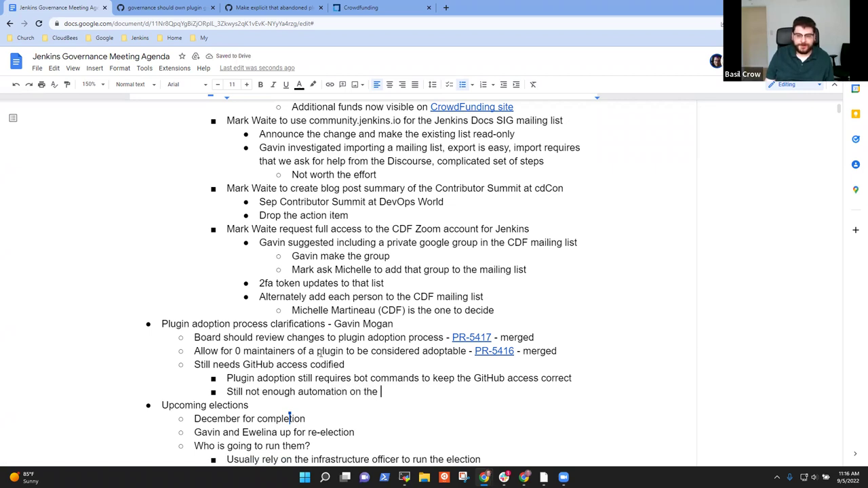
{"action": "type", "text": "process"}
{"action": "key", "text": "Return"}
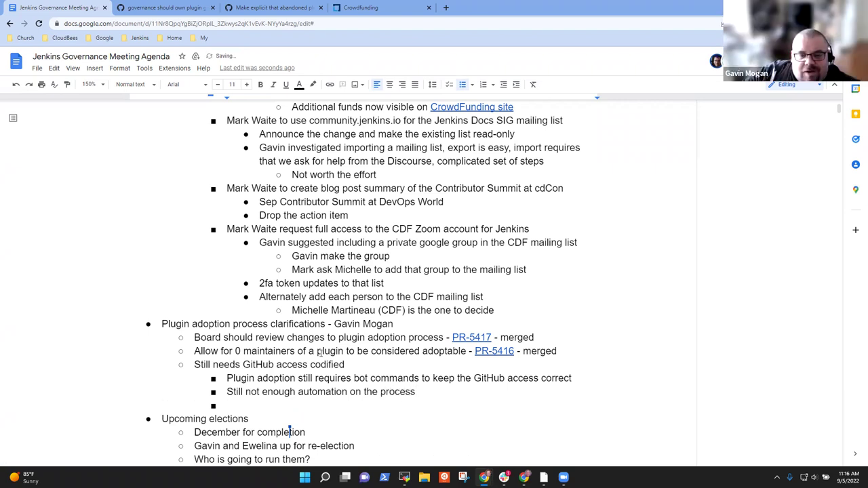
{"action": "type", "text": "Removals from "}
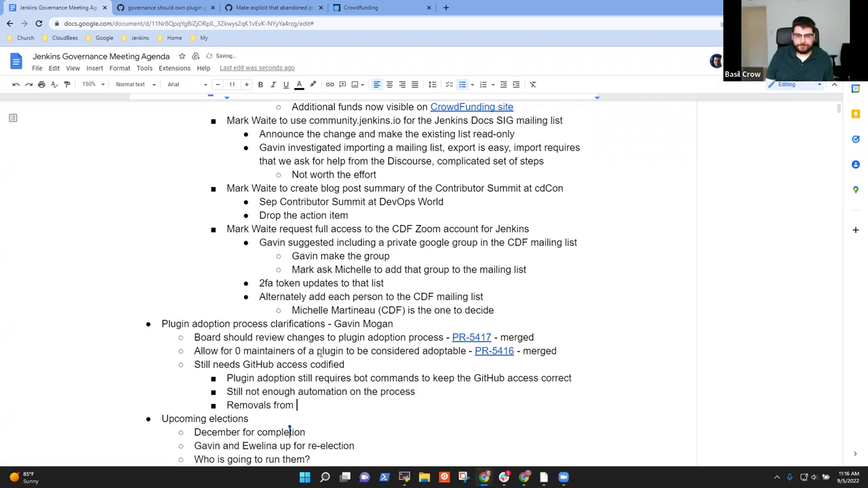
{"action": "type", "text": "RPU do not "}
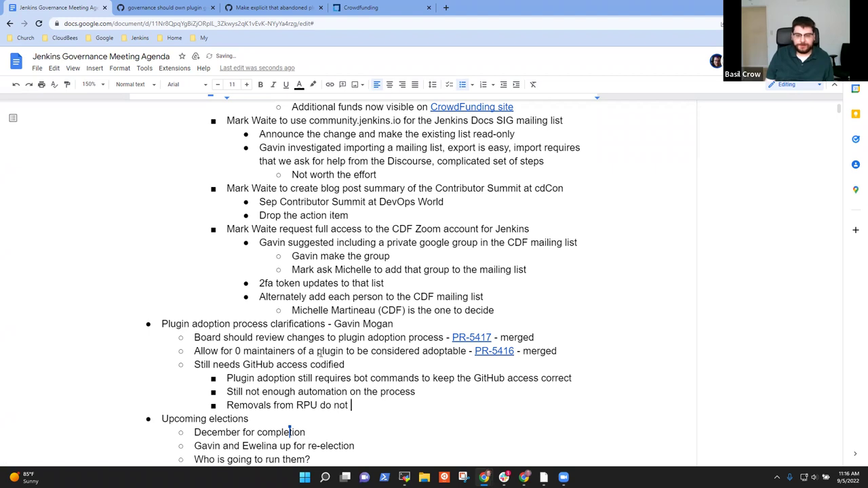
{"action": "type", "text": "also "}
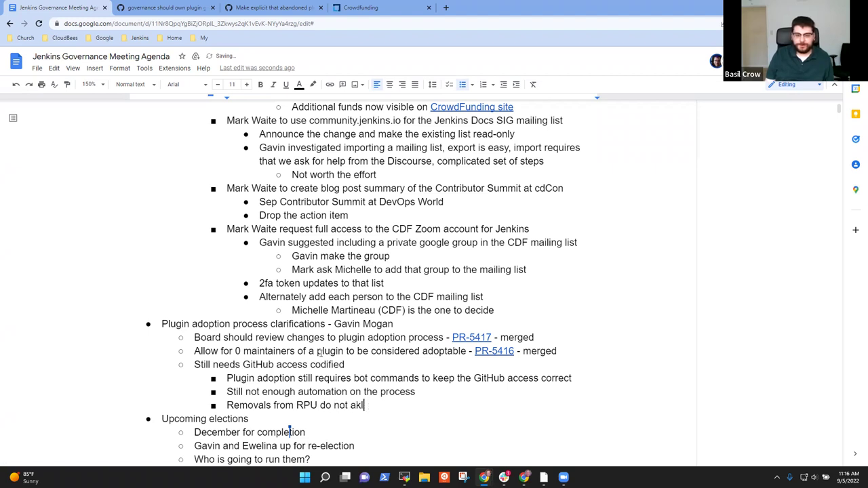
{"action": "type", "text": "remove "}
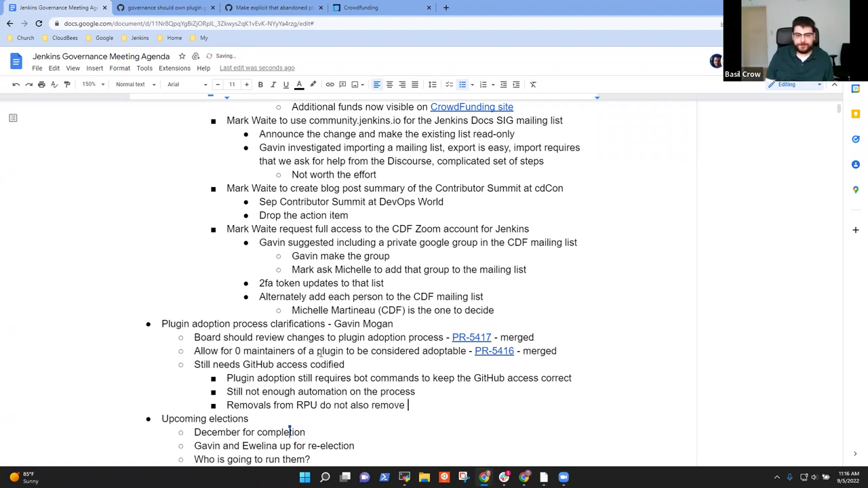
{"action": "type", "text": "GitHub access"}
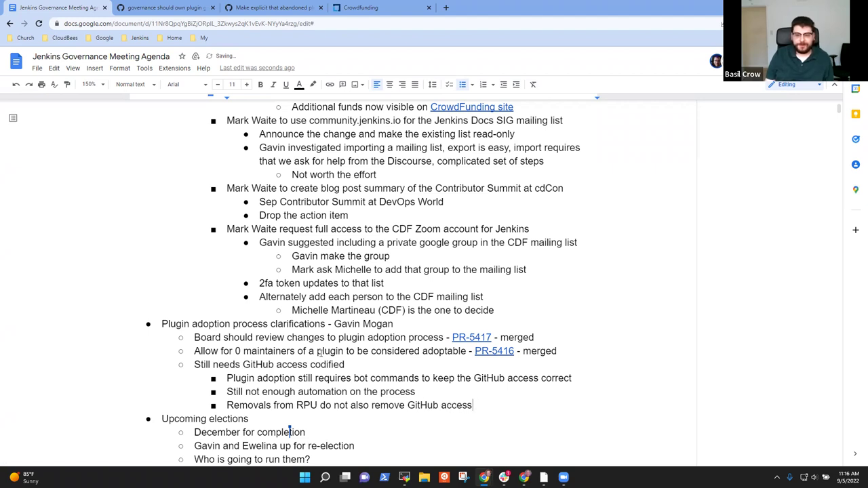
- Add an indented point 'Retain GitHub write access without publishing plugin releases' below the RPU removals note
{"action": "key", "text": "Return"}
{"action": "key", "text": "Tab"}
{"action": "type", "text": "Retain GitHu"}
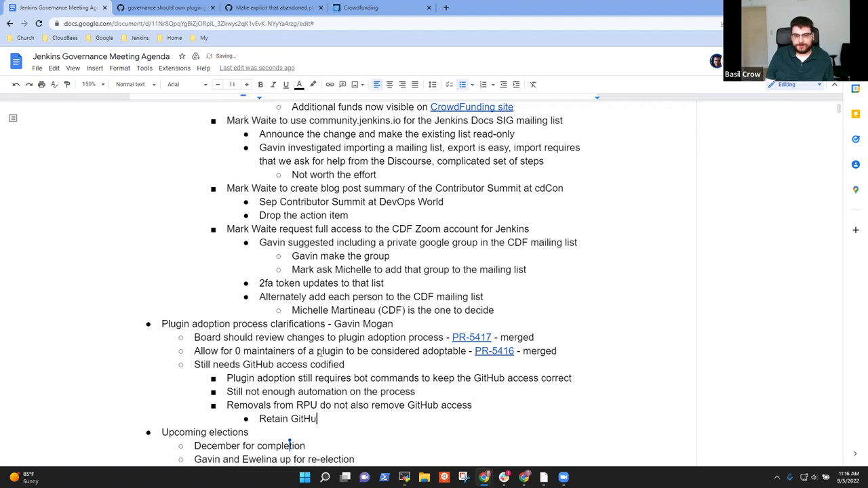
{"action": "type", "text": "b write acc"}
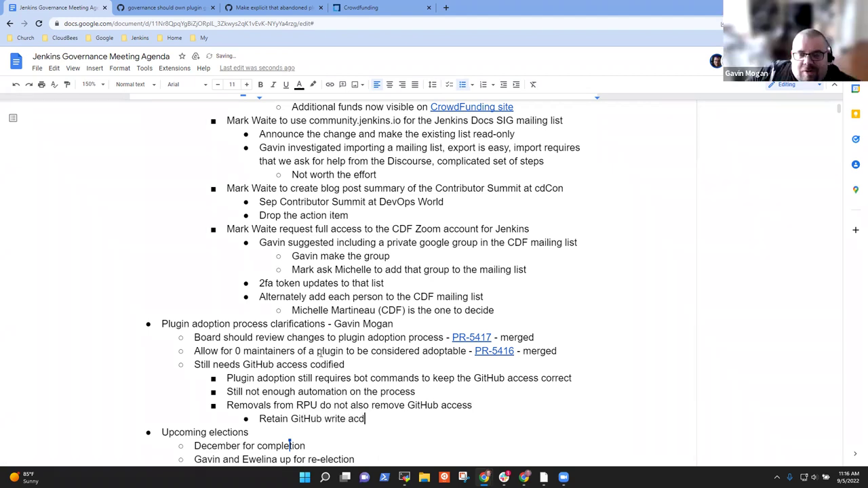
{"action": "type", "text": "ess without publishing"}
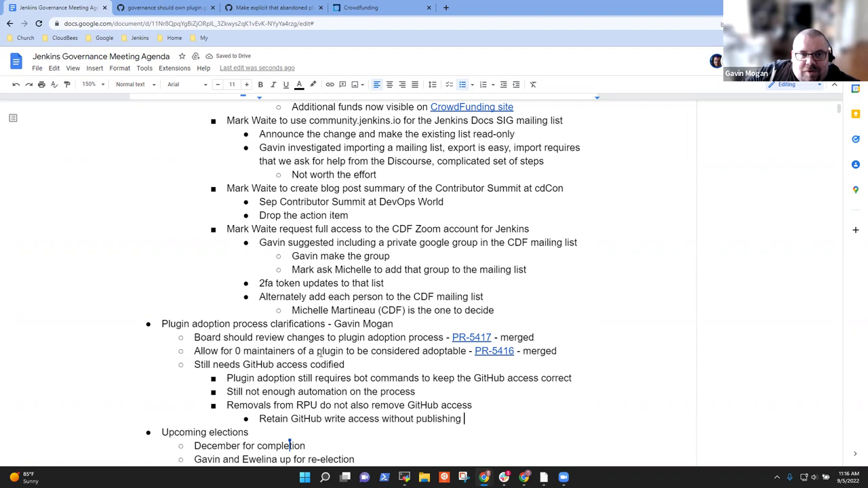
{"action": "type", "text": "plugin releases"}
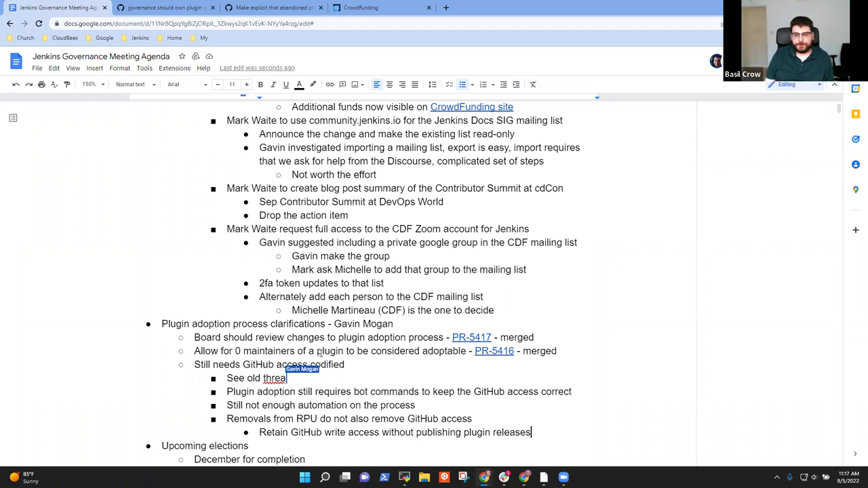
- Add the bullet 'Long term sync GitHub permissions from RPU (discussion needed)' below the write-access note
{"action": "scroll", "coordinate": [321, 303], "scroll_direction": "down", "scroll_amount": 3}
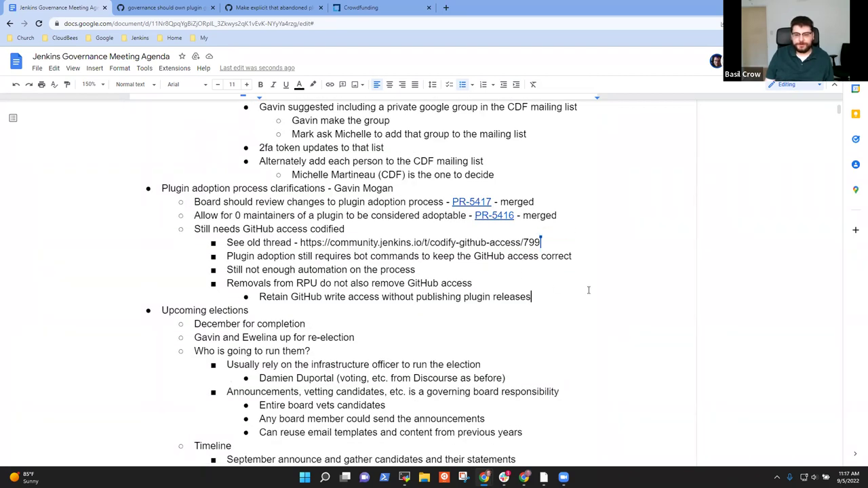
{"action": "key", "text": "Return"}
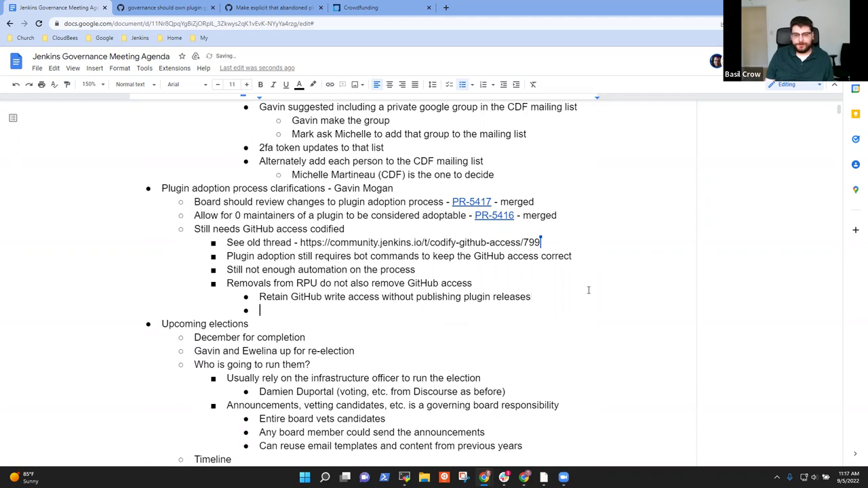
{"action": "type", "text": "Long term "}
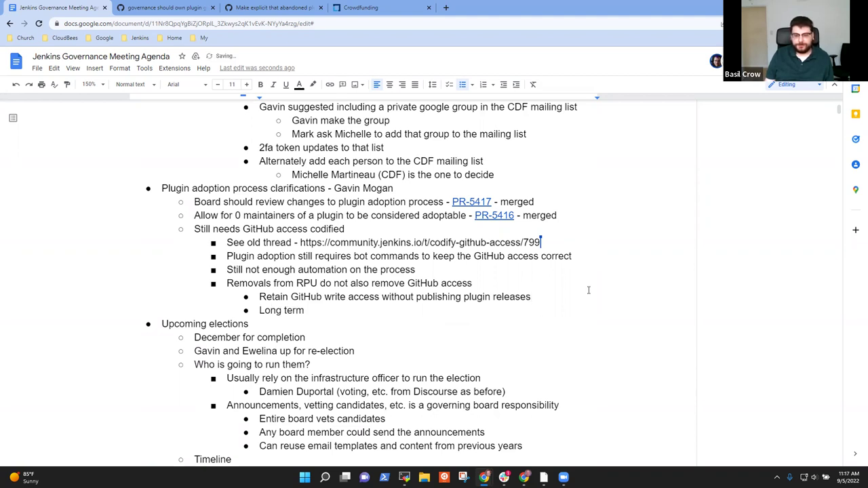
{"action": "type", "text": "sync "}
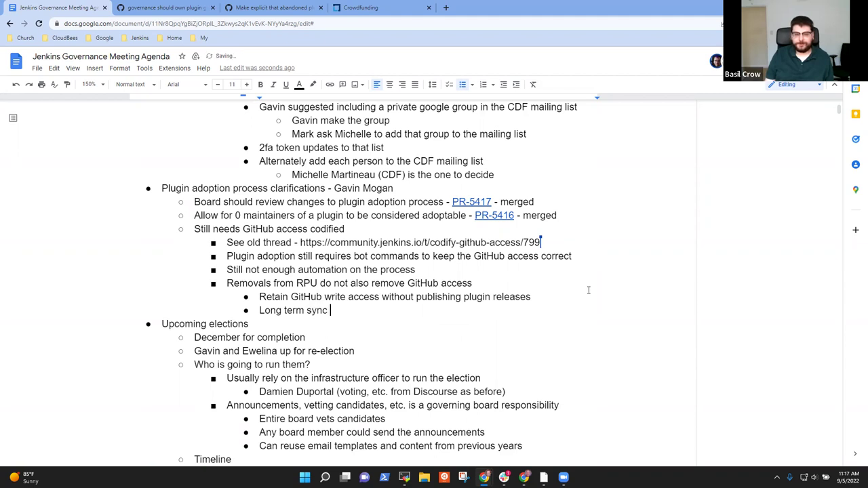
{"action": "type", "text": "GitH"}
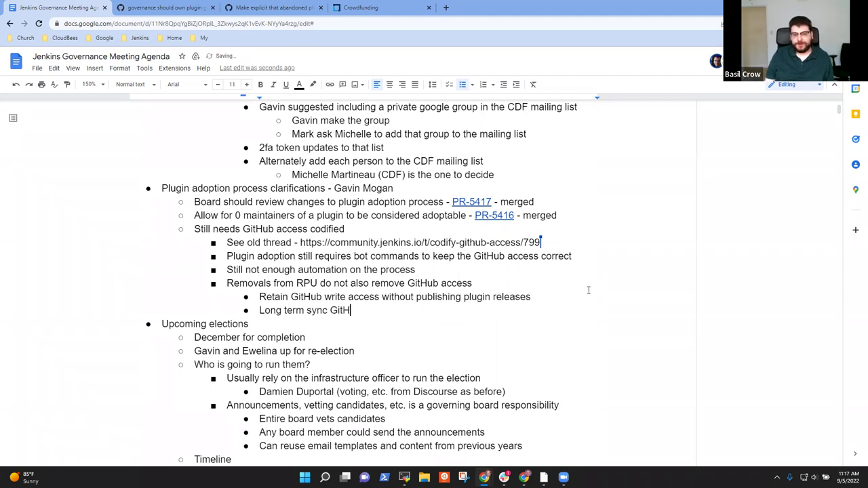
{"action": "type", "text": "ub permissions fro"}
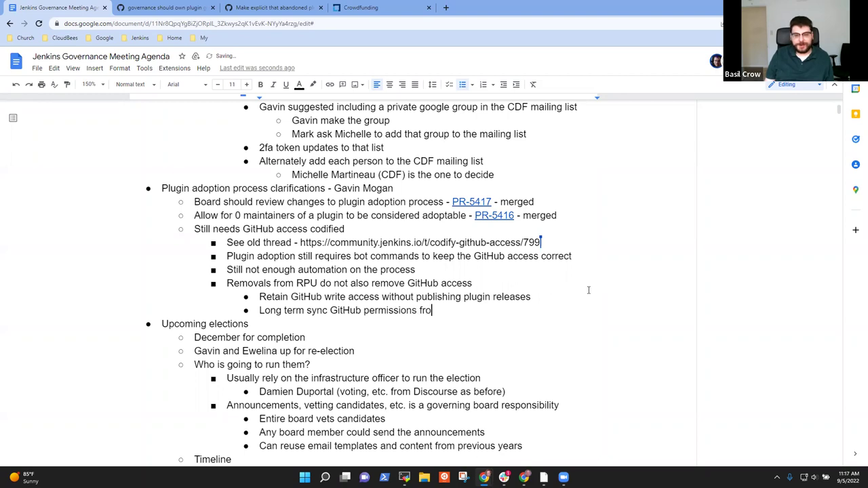
{"action": "type", "text": "m RPU"}
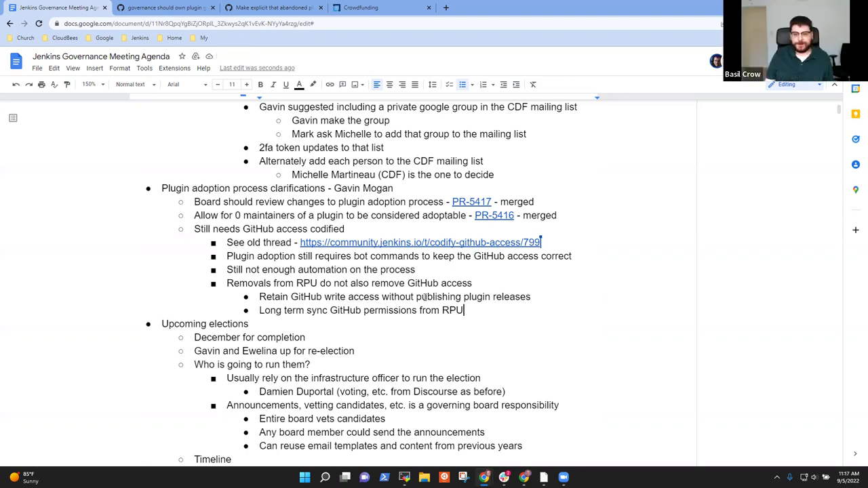
{"action": "type", "text": "(di"}
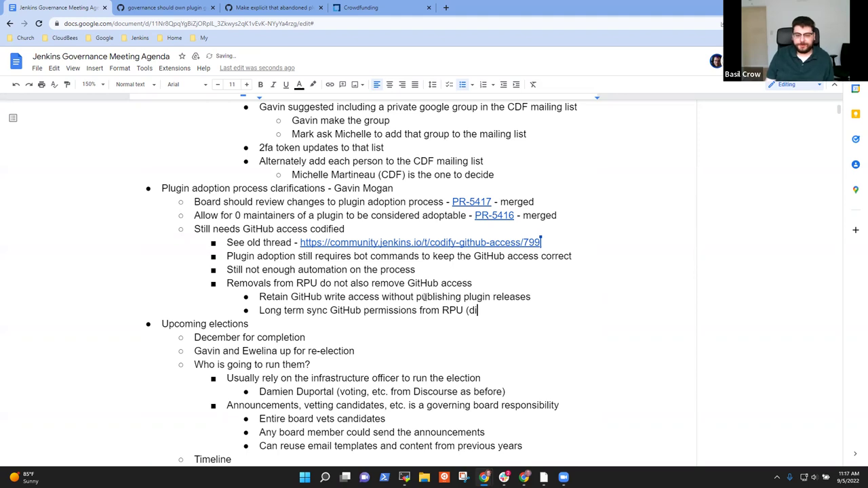
{"action": "type", "text": "scussion needed)("}
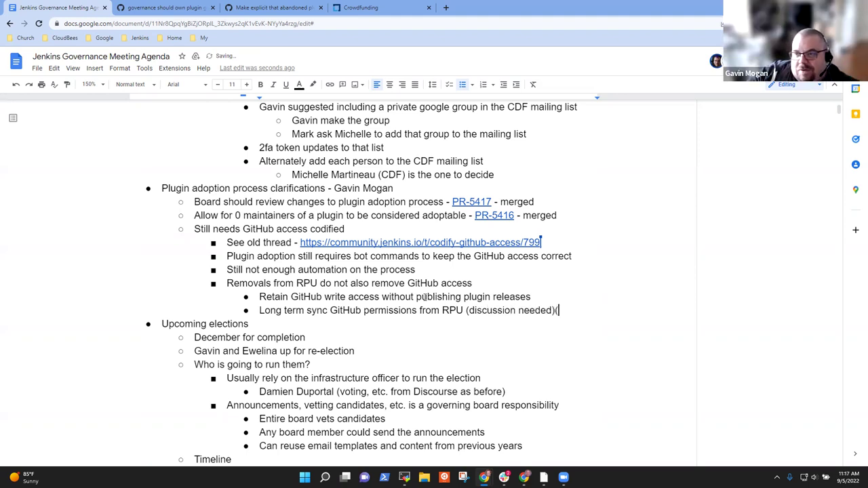
{"action": "key", "text": "BackSpace"}
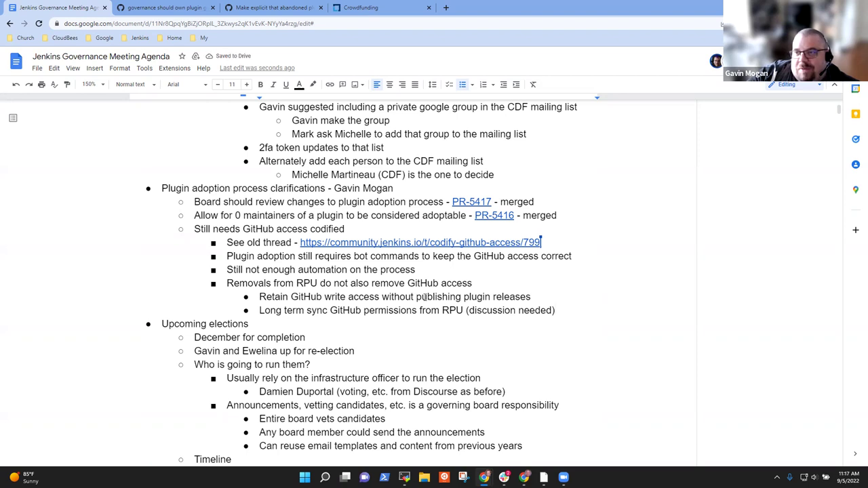
- Add sub-points 'Need mapping from jenkins.io users to GitHub users' and 'Proposal and discussion to continue'
{"action": "key", "text": "Return"}
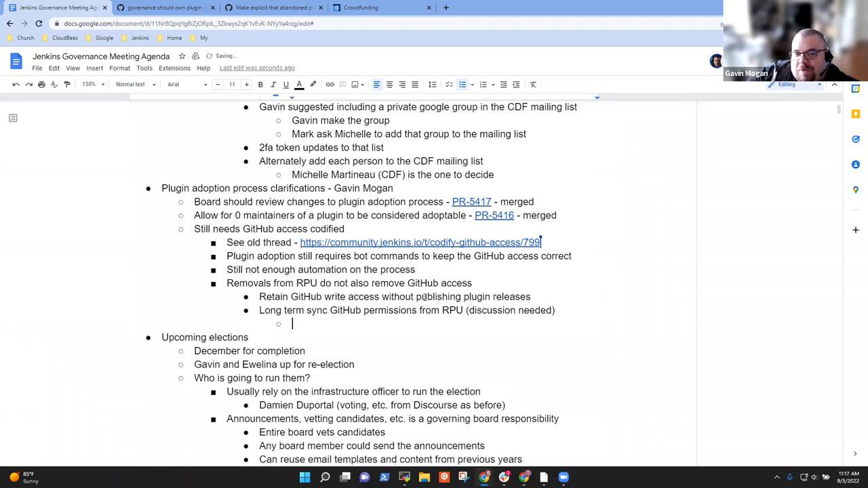
{"action": "type", "text": "Need mapping from "}
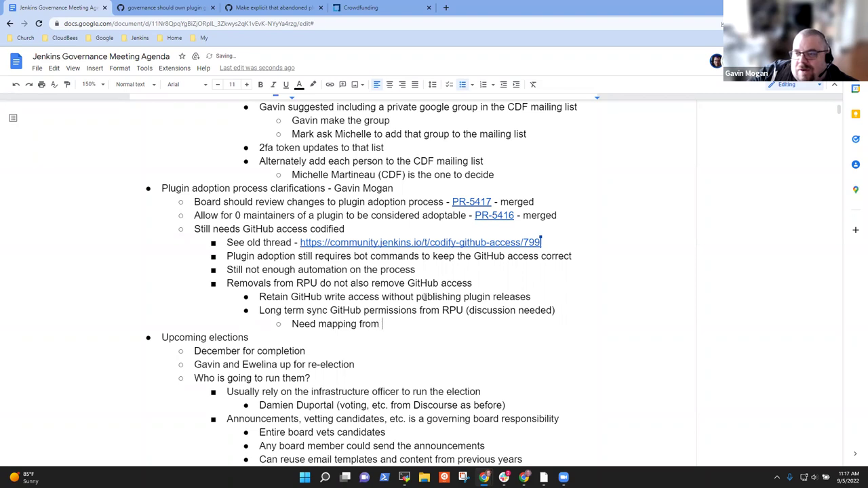
{"action": "type", "text": "jenkins.io ser"}
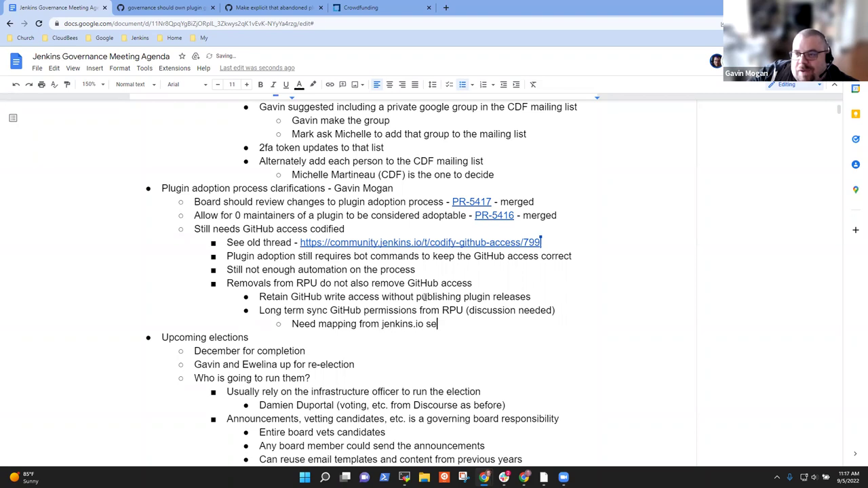
{"action": "key", "text": "BackSpace"}
{"action": "key", "text": "BackSpace"}
{"action": "key", "text": "BackSpace"}
{"action": "type", "text": "users "}
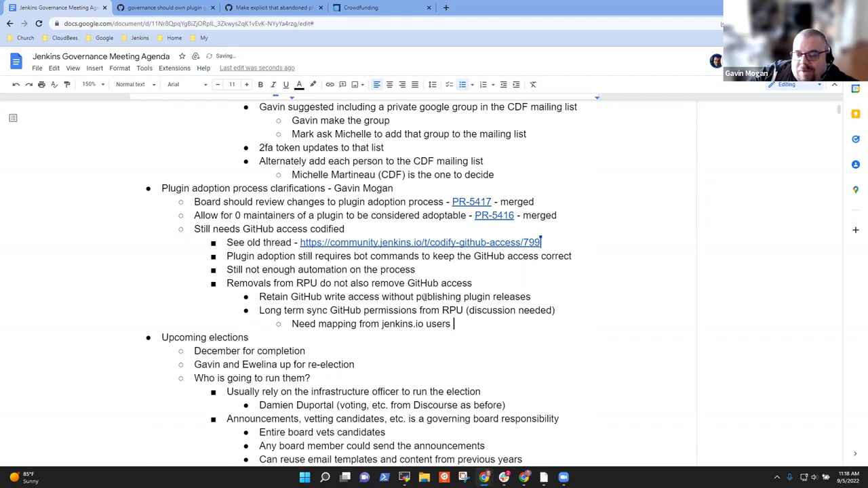
{"action": "type", "text": "to GitHub user"}
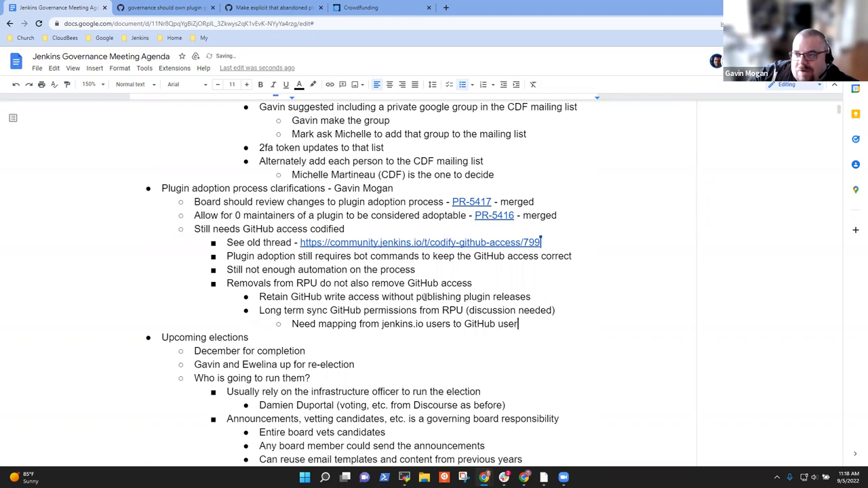
{"action": "type", "text": "s"}
{"action": "key", "text": "Return"}
{"action": "type", "text": "Porpo"}
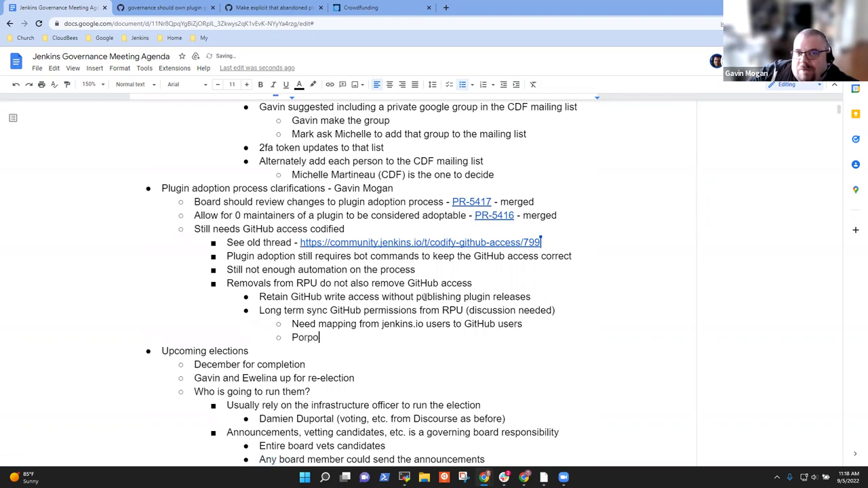
{"action": "key", "text": "BackSpace"}
{"action": "key", "text": "BackSpace"}
{"action": "key", "text": "BackSpace"}
{"action": "key", "text": "BackSpace"}
{"action": "type", "text": "roposal and "}
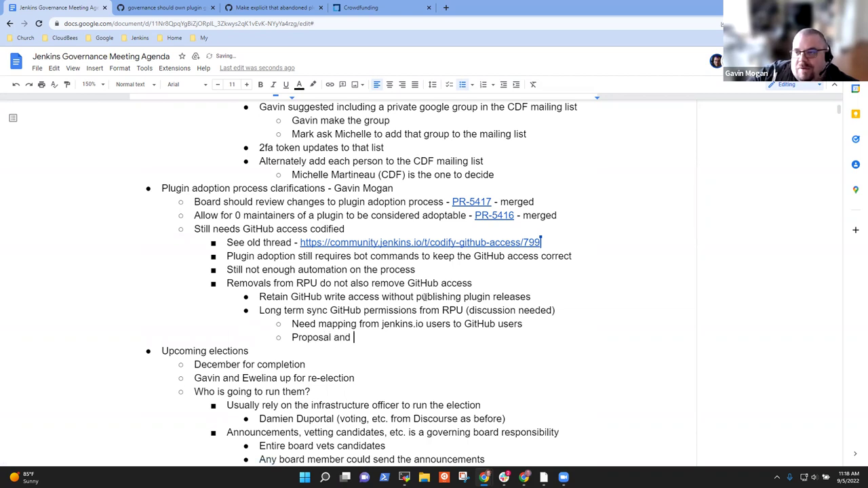
{"action": "type", "text": "discussio"}
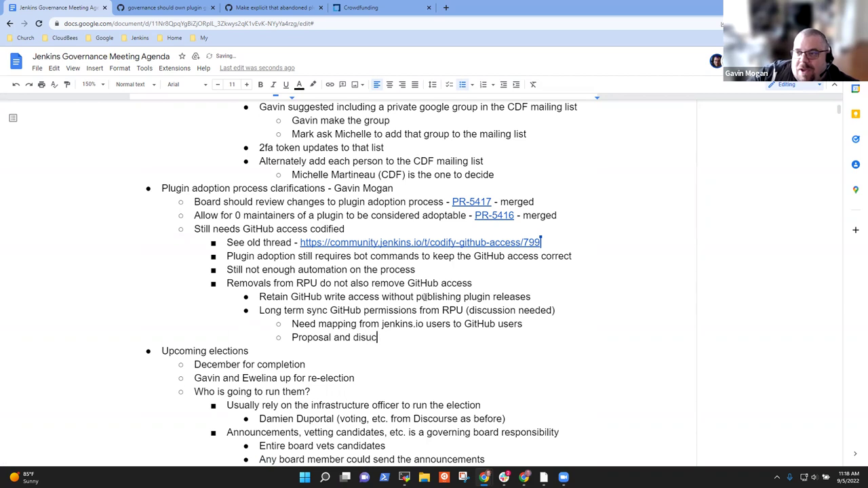
{"action": "type", "text": "n"}
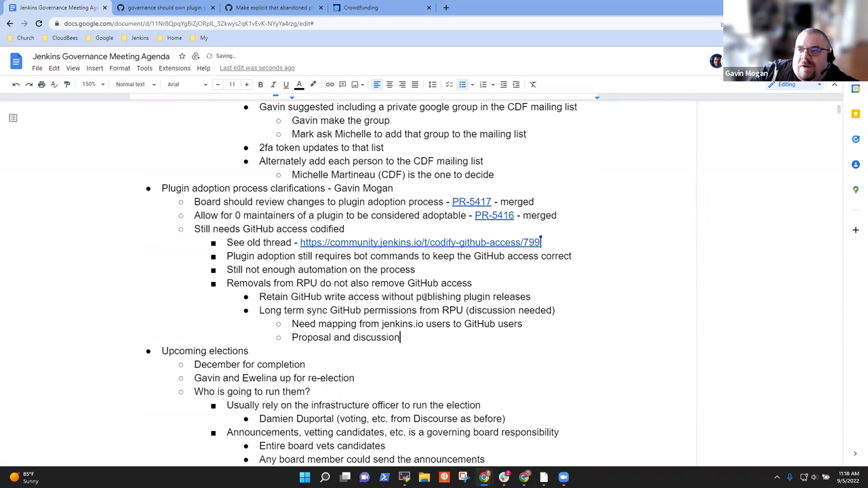
{"action": "type", "text": " to contnu"}
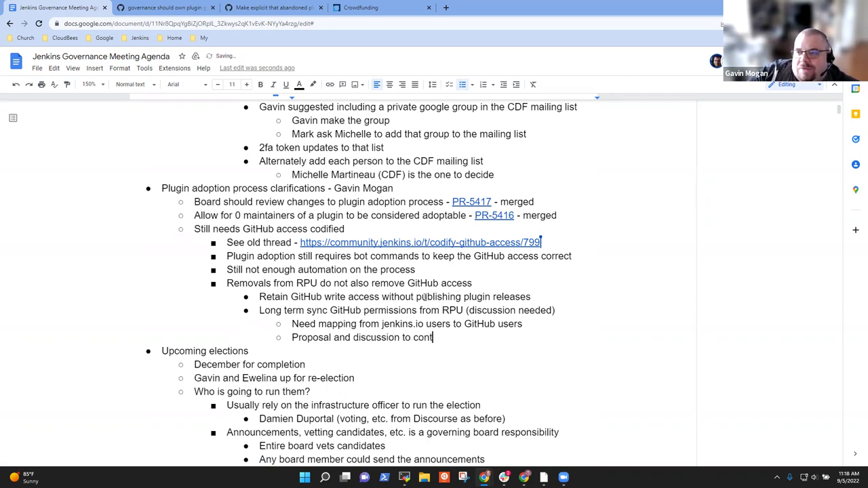
{"action": "key", "text": "BackSpace"}
{"action": "key", "text": "BackSpace"}
{"action": "type", "text": "inue"}
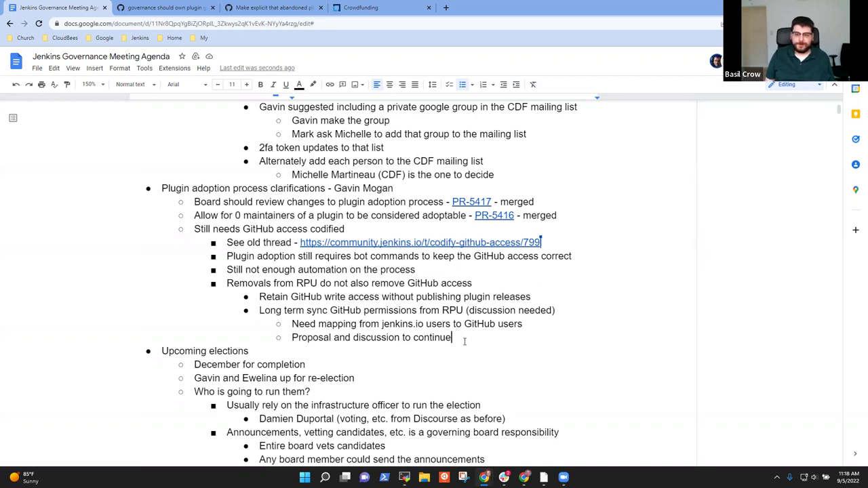
- Add the sub-point 'Healthy to eventually remove write access with script (later step)'
{"action": "key", "text": "Return"}
{"action": "type", "text": "Healt"}
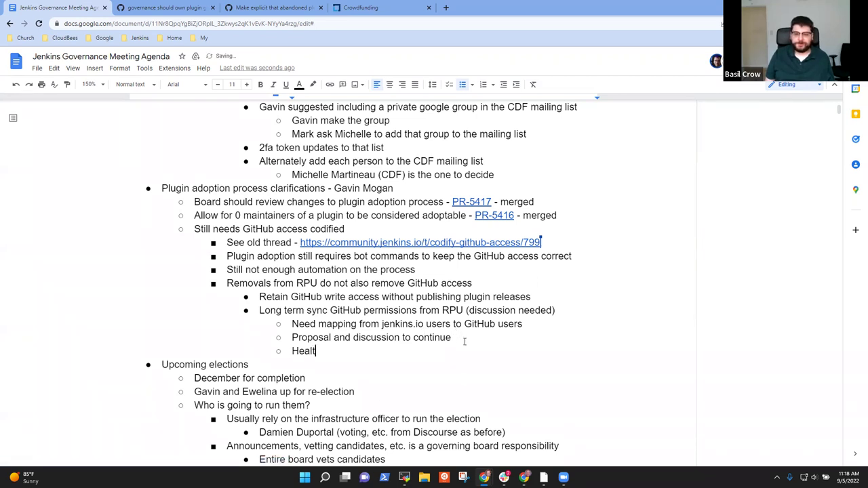
{"action": "type", "text": "hy to eventu"}
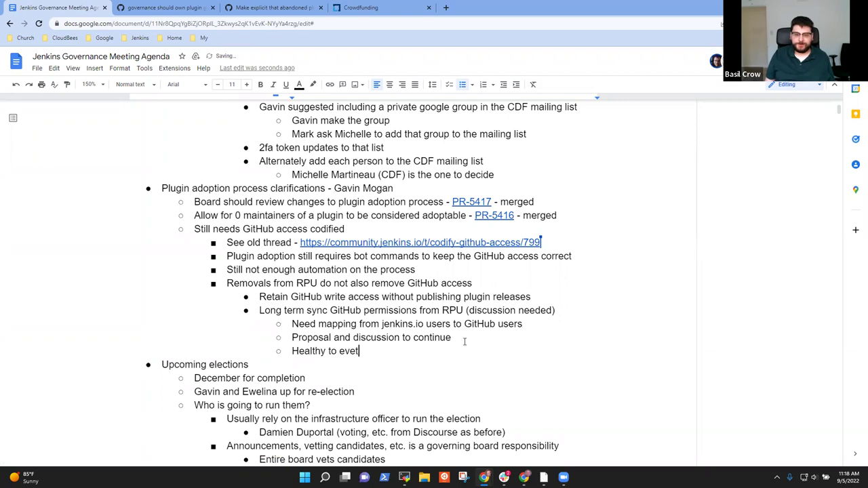
{"action": "type", "text": "ally remo"}
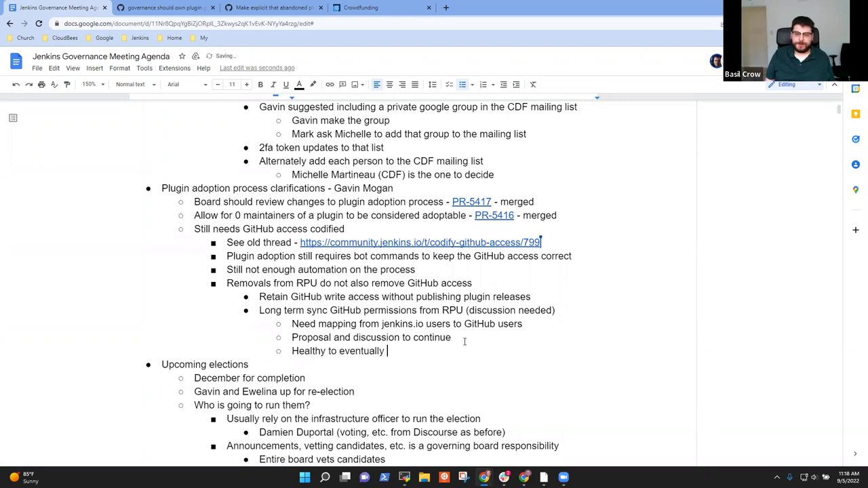
{"action": "key", "text": "BackSpace"}
{"action": "key", "text": "BackSpace"}
{"action": "key", "text": "BackSpace"}
{"action": "key", "text": "BackSpace"}
{"action": "type", "text": "remove write access from"}
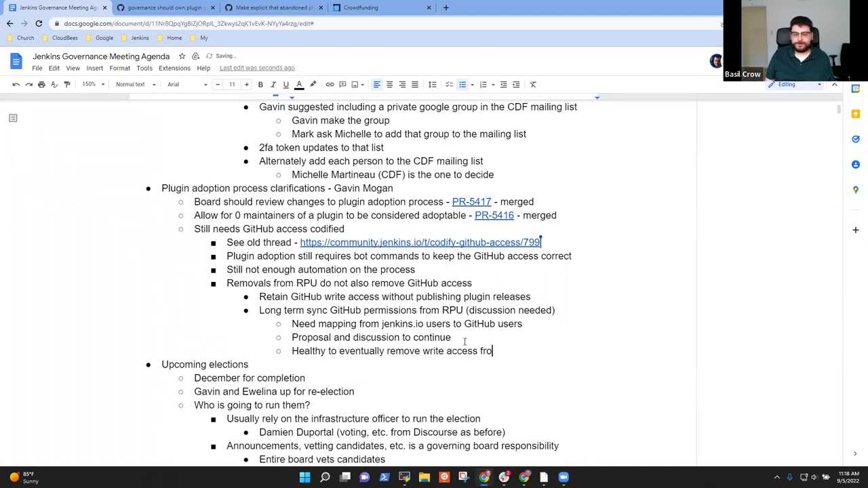
{"action": "key", "text": "BackSpace"}
{"action": "key", "text": "BackSpace"}
{"action": "key", "text": "BackSpace"}
{"action": "key", "text": "BackSpace"}
{"action": "type", "text": "fro"}
{"action": "key", "text": "BackSpace"}
{"action": "key", "text": "BackSpace"}
{"action": "key", "text": "BackSpace"}
{"action": "type", "text": "with script ("}
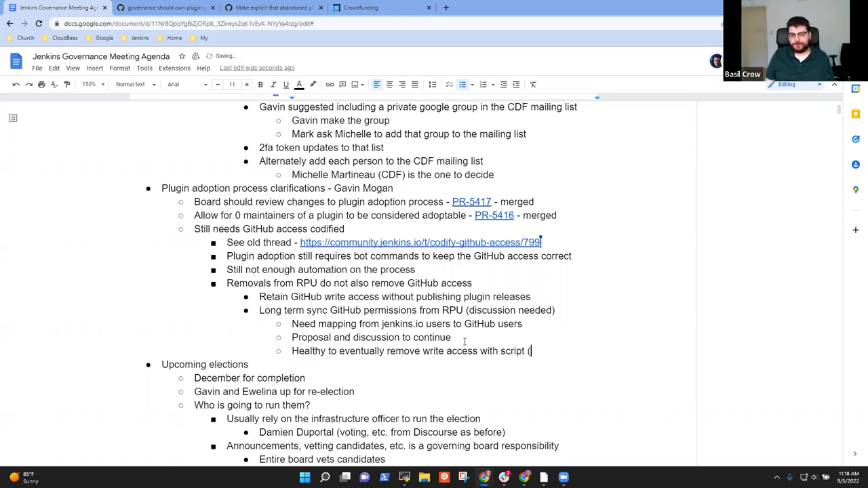
{"action": "type", "text": "later step)"}
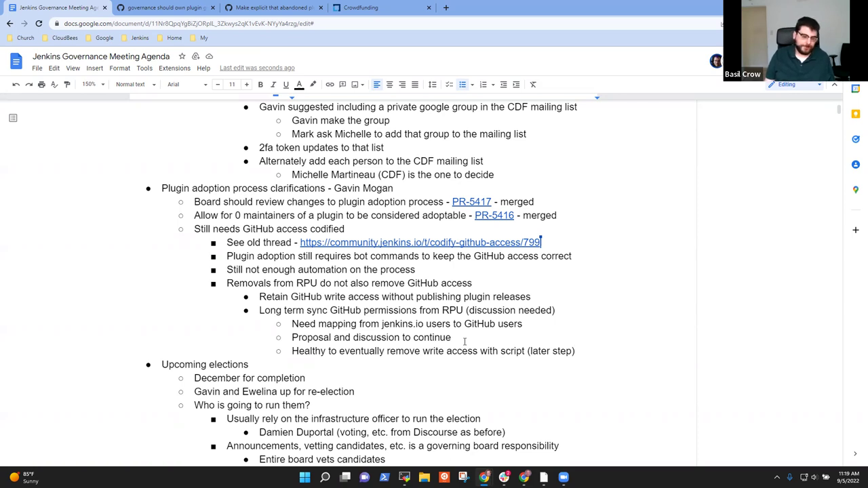
{"action": "key", "text": "Up"}
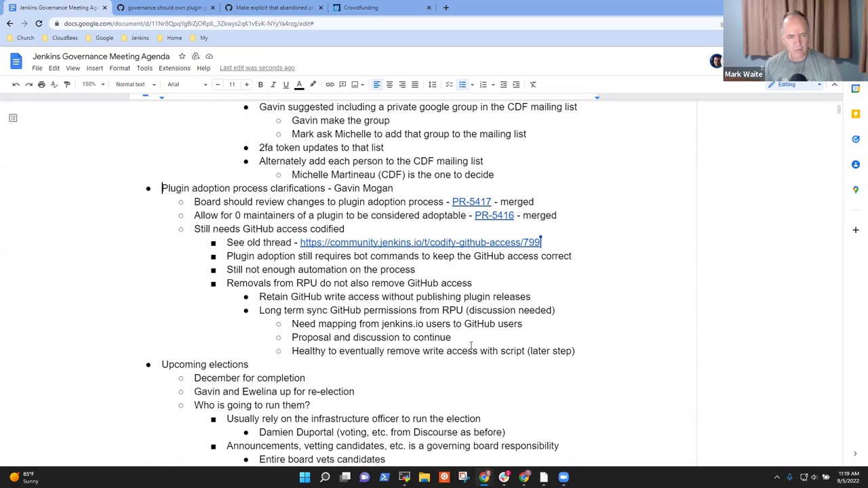
{"action": "key", "text": "shift+End"}
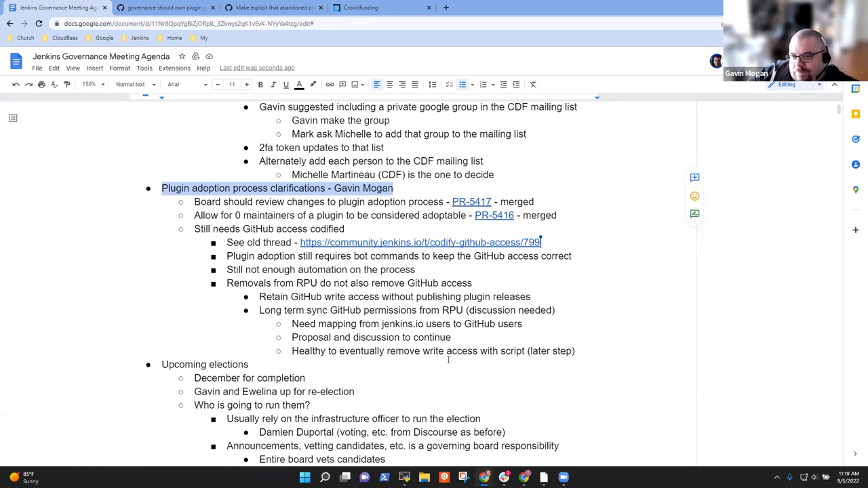
- Review the Upcoming elections item lines, ending at the voting note
{"action": "left_click", "coordinate": [448, 360]}
{"action": "scroll", "coordinate": [259, 278], "scroll_direction": "down", "scroll_amount": 2}
{"action": "scroll", "coordinate": [253, 229], "scroll_direction": "down", "scroll_amount": 1}
{"action": "left_click", "coordinate": [194, 138]}
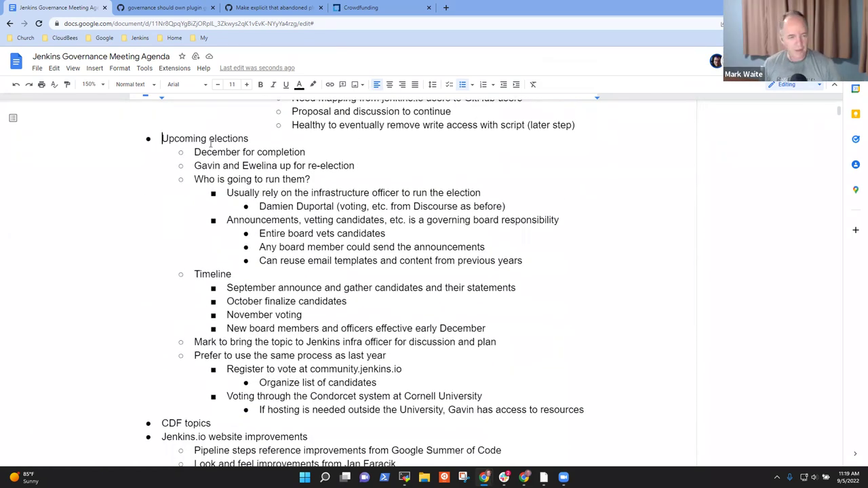
{"action": "key", "text": "shift+End"}
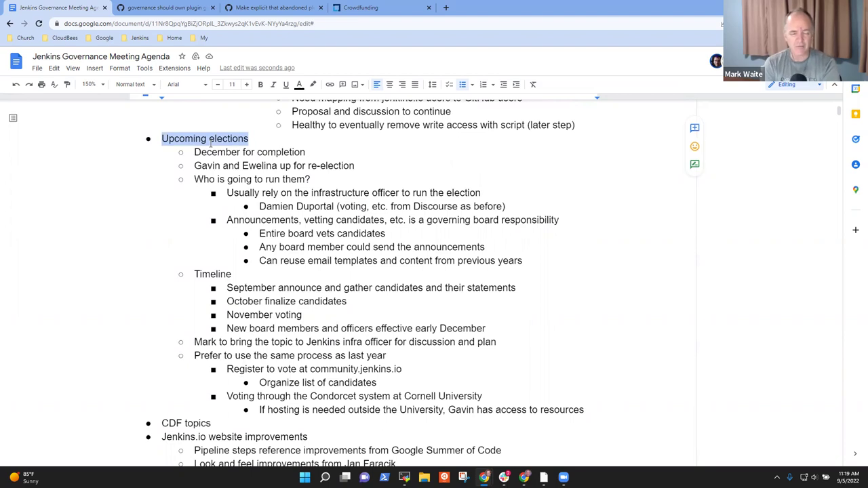
{"action": "key", "text": "Down"}
{"action": "key", "text": "Down"}
{"action": "key", "text": "Home"}
{"action": "key", "text": "shift+End"}
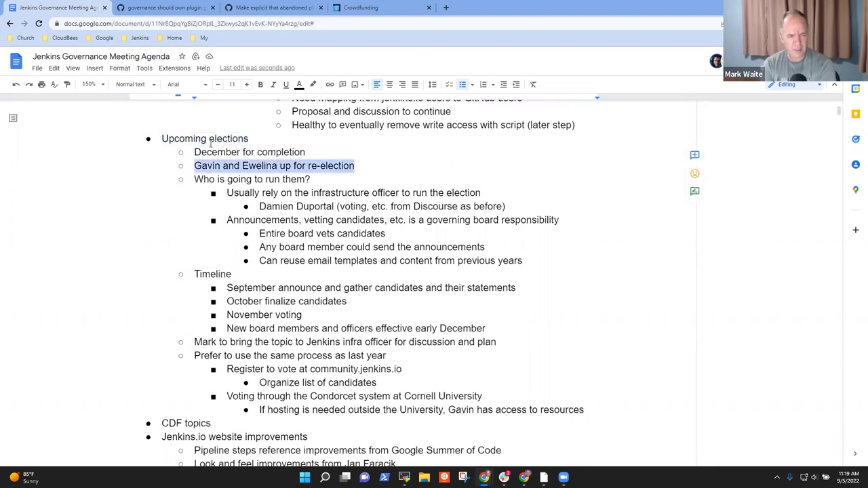
{"action": "key", "text": "Down"}
{"action": "key", "text": "Home"}
{"action": "key", "text": "shift+End"}
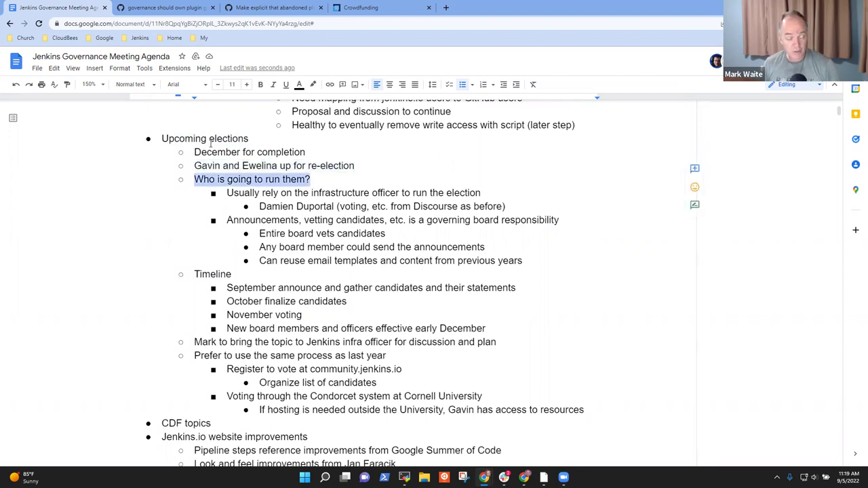
{"action": "key", "text": "Down"}
{"action": "key", "text": "Down"}
{"action": "key", "text": "Down"}
{"action": "key", "text": "Down"}
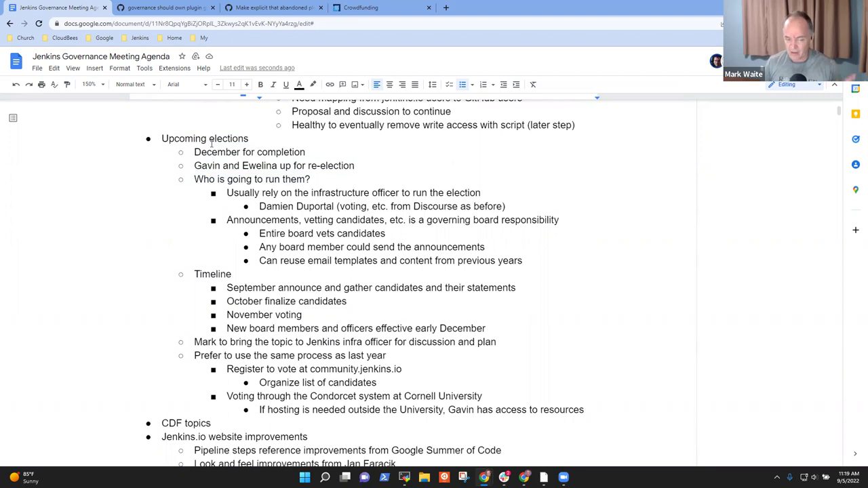
{"action": "key", "text": "Up"}
{"action": "key", "text": "Up"}
{"action": "key", "text": "Up"}
{"action": "key", "text": "Up"}
{"action": "key", "text": "End"}
- Add a temporary 'to confirm' bullet below the voting note, then delete it again
{"action": "key", "text": "Return"}
{"action": "type", "text": "Makr"}
{"action": "key", "text": "BackSpace"}
{"action": "key", "text": "BackSpace"}
{"action": "key", "text": "BackSpace"}
{"action": "type", "text": "rk"}
{"action": "key", "text": "BackSpace"}
{"action": "key", "text": "BackSpace"}
{"action": "type", "text": "k to confi"}
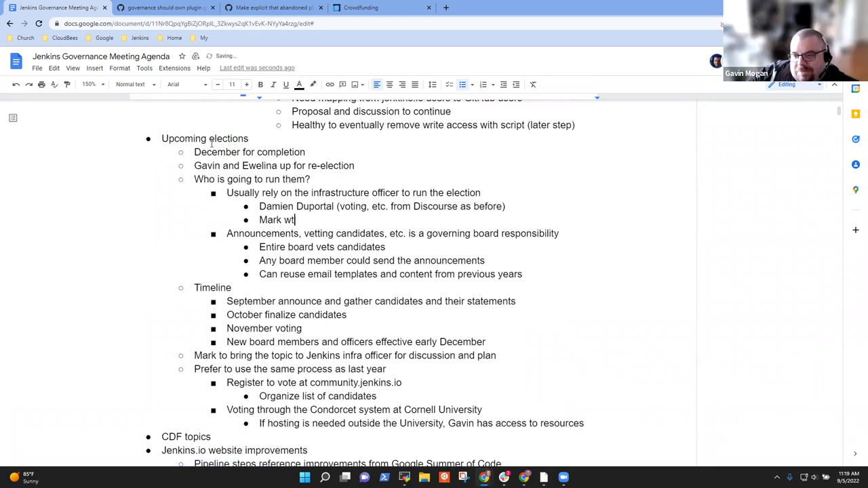
{"action": "type", "text": "rm"}
{"action": "key", "text": "Down"}
{"action": "key", "text": "Down"}
{"action": "key", "text": "Down"}
{"action": "key", "text": "Down"}
{"action": "key", "text": "Down"}
{"action": "key", "text": "Down"}
{"action": "key", "text": "Down"}
{"action": "key", "text": "Down"}
{"action": "key", "text": "Down"}
{"action": "key", "text": "Down"}
{"action": "key", "text": "Down"}
{"action": "key", "text": "Down"}
{"action": "key", "text": "Down"}
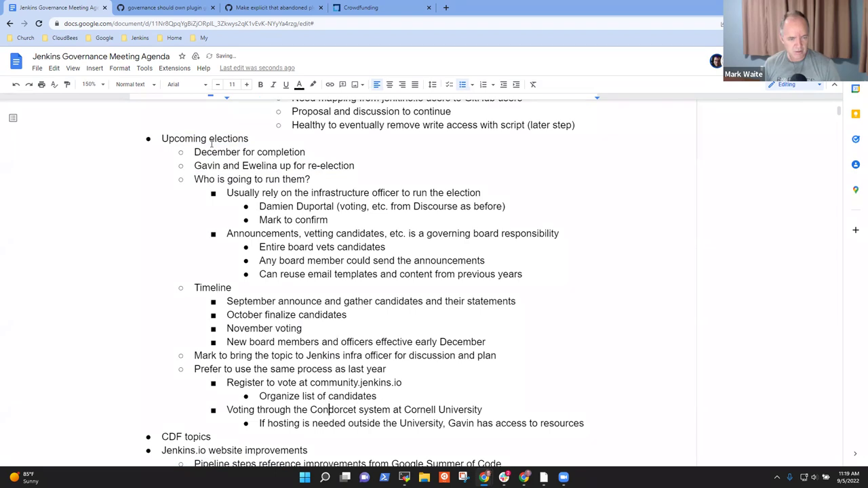
{"action": "key", "text": "Up"}
{"action": "key", "text": "Up"}
{"action": "key", "text": "Up"}
{"action": "key", "text": "Up"}
{"action": "key", "text": "Up"}
{"action": "key", "text": "Up"}
{"action": "key", "text": "Down"}
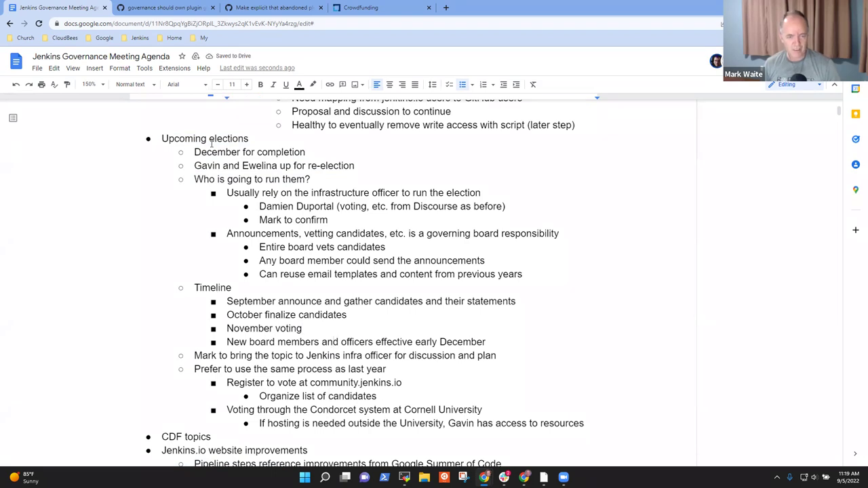
{"action": "key", "text": "Up"}
{"action": "key", "text": "Up"}
{"action": "key", "text": "Up"}
{"action": "key", "text": "Up"}
{"action": "key", "text": "Up"}
{"action": "key", "text": "Up"}
{"action": "key", "text": "shift+Home"}
{"action": "key", "text": "BackSpace"}
{"action": "key", "text": "BackSpace"}
{"action": "key", "text": "Down"}
{"action": "key", "text": "Down"}
{"action": "key", "text": "Down"}
{"action": "key", "text": "Down"}
{"action": "key", "text": "Down"}
{"action": "key", "text": "Down"}
{"action": "key", "text": "Down"}
{"action": "key", "text": "Down"}
{"action": "key", "text": "Down"}
{"action": "key", "text": "Down"}
- Add the indented sub-bullet 'Tomorrow's infra meeting' under the infra officer action item
{"action": "key", "text": "Return"}
{"action": "key", "text": "Tab"}
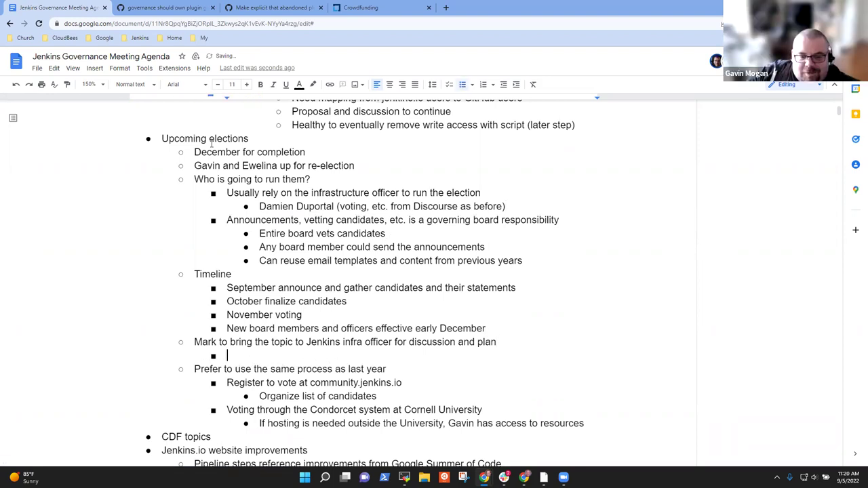
{"action": "type", "text": "Tomorrow"}
{"action": "type", "text": "'s"}
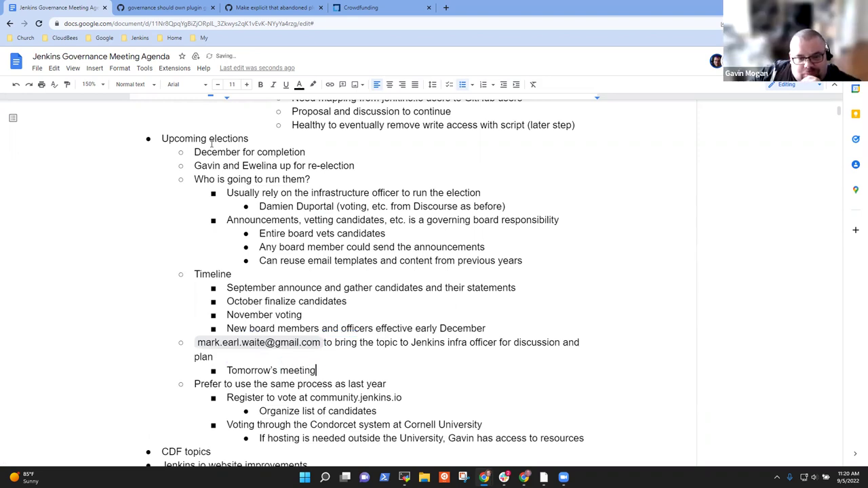
{"action": "key", "text": "ctrl+BackSpace"}
{"action": "type", "text": "infra "}
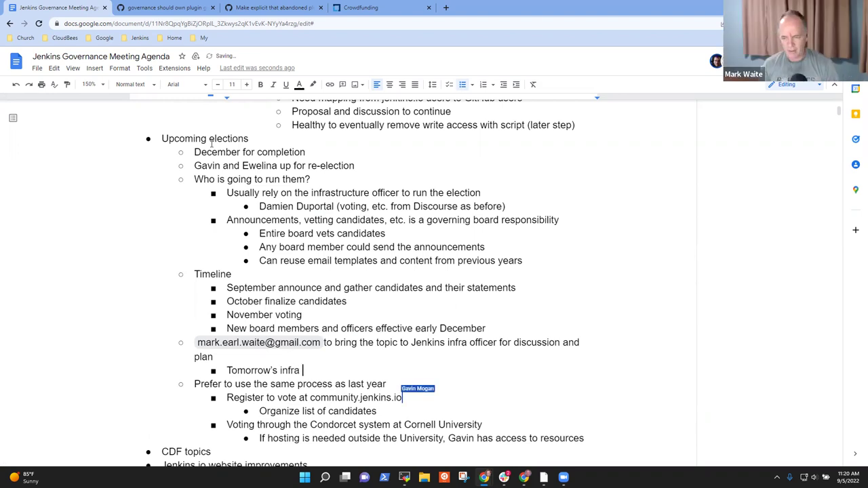
{"action": "type", "text": "meeting"}
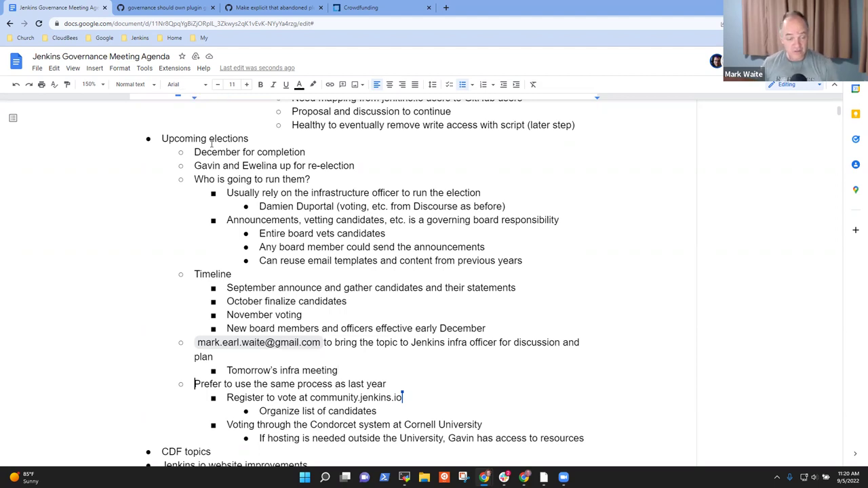
{"action": "key", "text": "shift+End"}
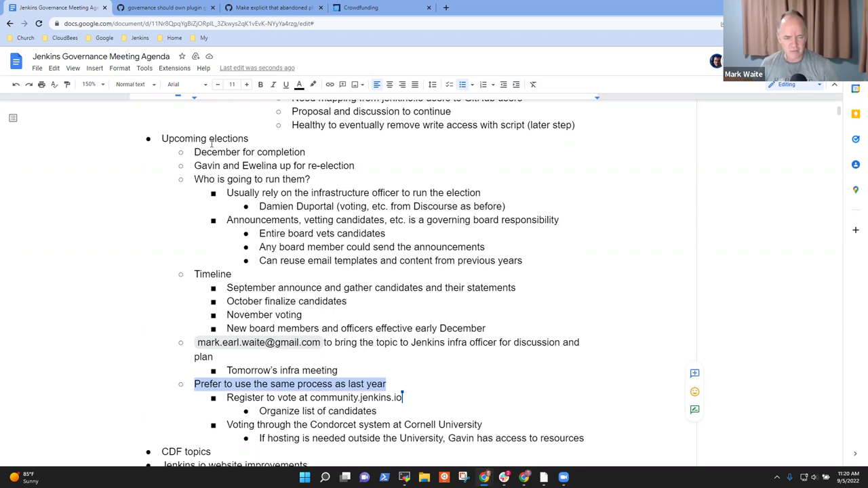
{"action": "key", "text": "Down"}
{"action": "key", "text": "Down"}
{"action": "key", "text": "Down"}
{"action": "key", "text": "Down"}
{"action": "key", "text": "Down"}
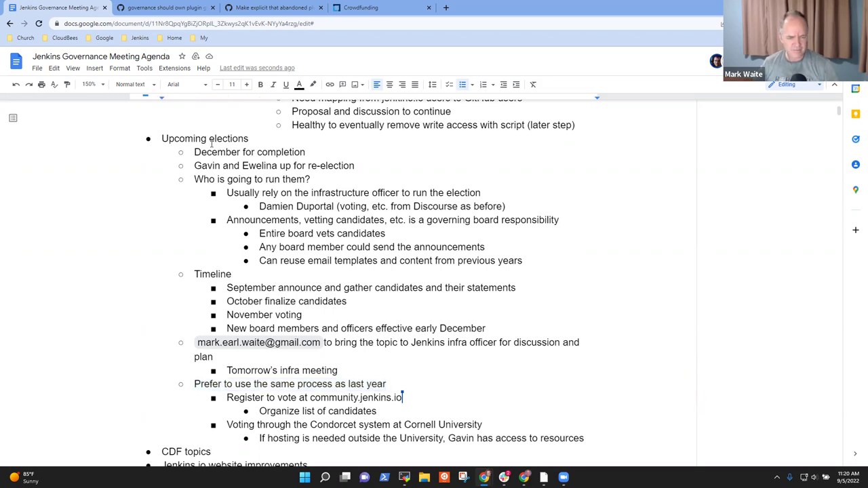
- Under CDF topics, add sub-bullet 'Blog post coming on Wednesday for Jenkins 2.361.1' naming its author
{"action": "key", "text": "Down"}
{"action": "key", "text": "Down"}
{"action": "key", "text": "Down"}
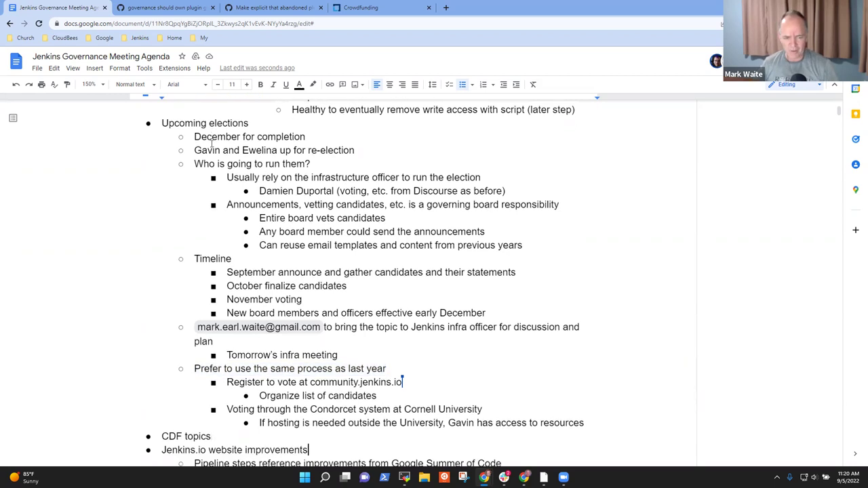
{"action": "key", "text": "Down"}
{"action": "key", "text": "Up"}
{"action": "key", "text": "Up"}
{"action": "key", "text": "Up"}
{"action": "key", "text": "Up"}
{"action": "type", "text": "-"}
{"action": "key", "text": "BackSpace"}
{"action": "key", "text": "BackSpace"}
{"action": "type", "text": "-"}
{"action": "key", "text": "BackSpace"}
{"action": "key", "text": "BackSpace"}
{"action": "key", "text": "Return"}
{"action": "key", "text": "Tab"}
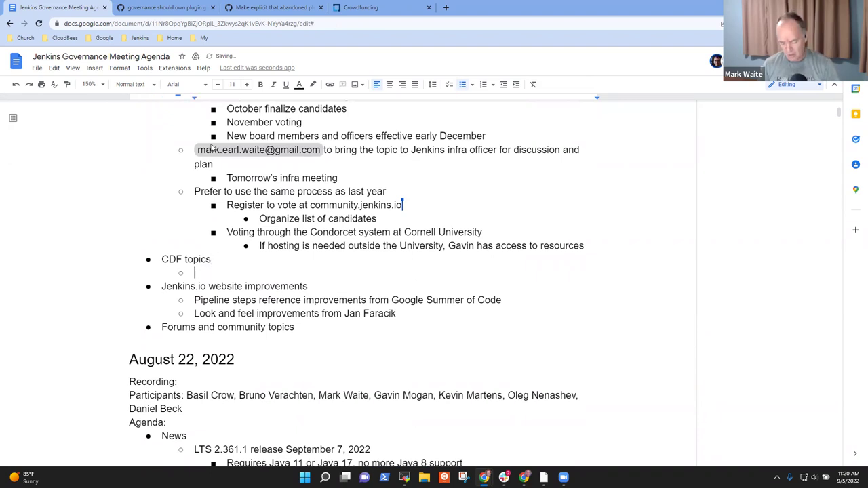
{"action": "type", "text": "BLog"}
{"action": "key", "text": "BackSpace"}
{"action": "key", "text": "BackSpace"}
{"action": "key", "text": "BackSpace"}
{"action": "key", "text": "BackSpace"}
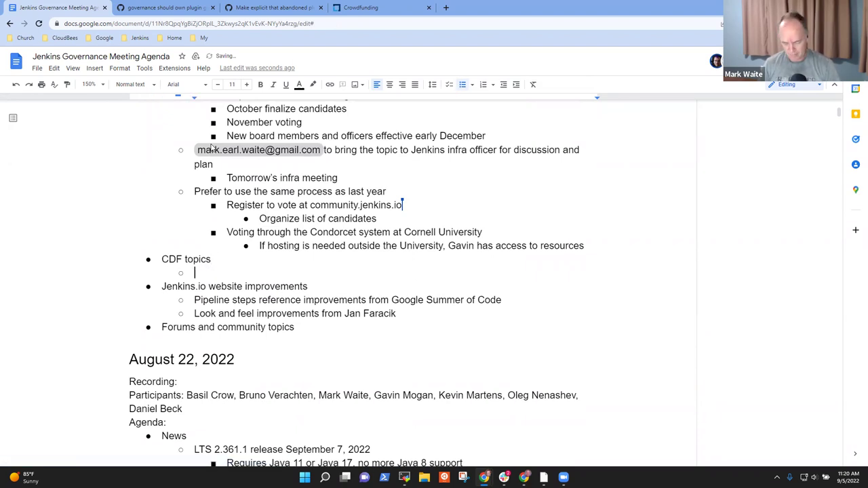
{"action": "type", "text": "Blog post coming on Weden"}
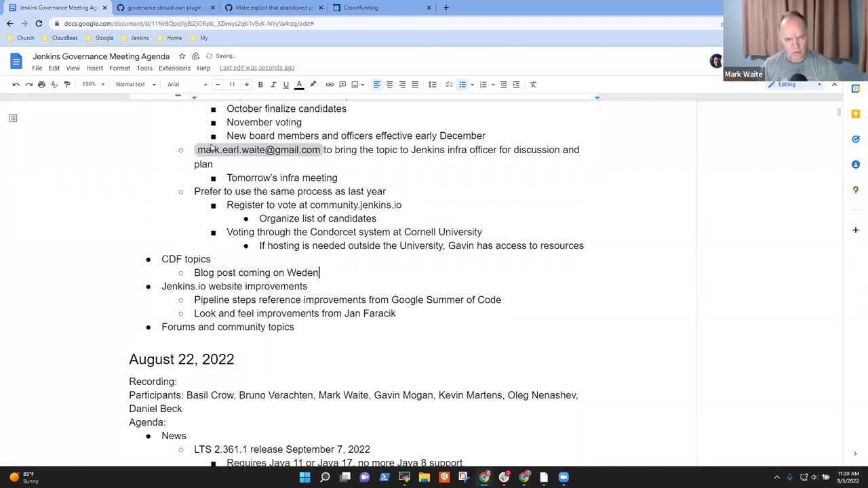
{"action": "key", "text": "BackSpace"}
{"action": "key", "text": "BackSpace"}
{"action": "type", "text": "nesday for Jenkins 2.361.1, written by K"}
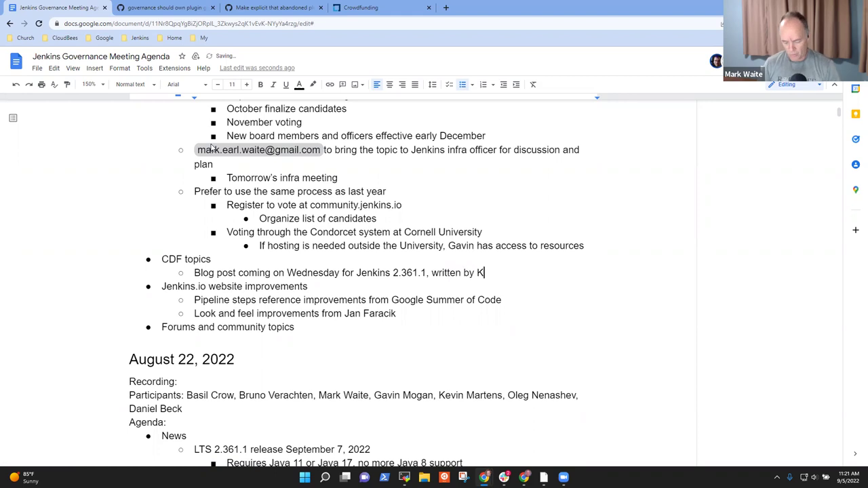
{"action": "type", "text": "evin Martens"}
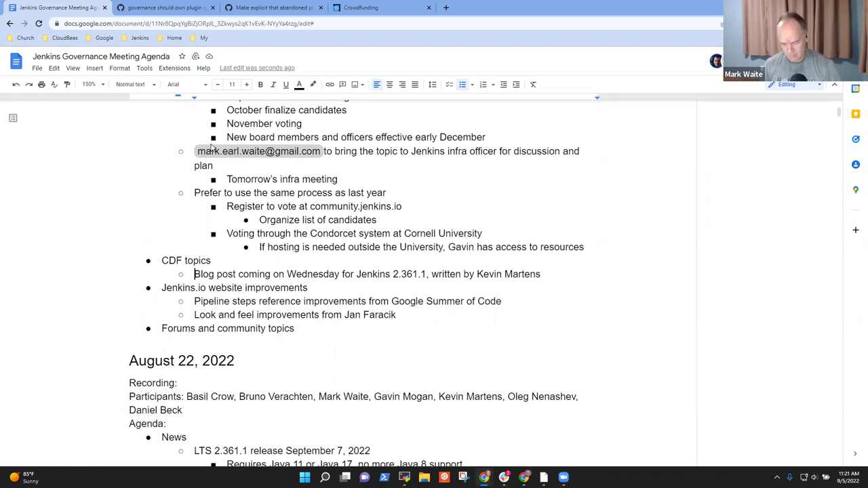
- Prefix the blog note with 'CDF' and lowercase 'blog'
{"action": "type", "text": "CDF"}
{"action": "key", "text": "Delete"}
{"action": "type", "text": "b"}
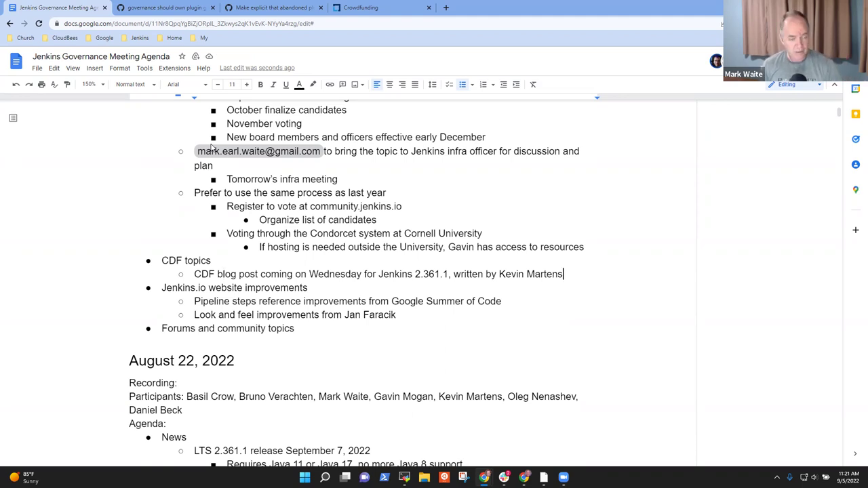
- Add the JFrog note about working with the Jenkins infra team to reduce data transfer
{"action": "key", "text": "Return"}
{"action": "type", "text": "JFrog "}
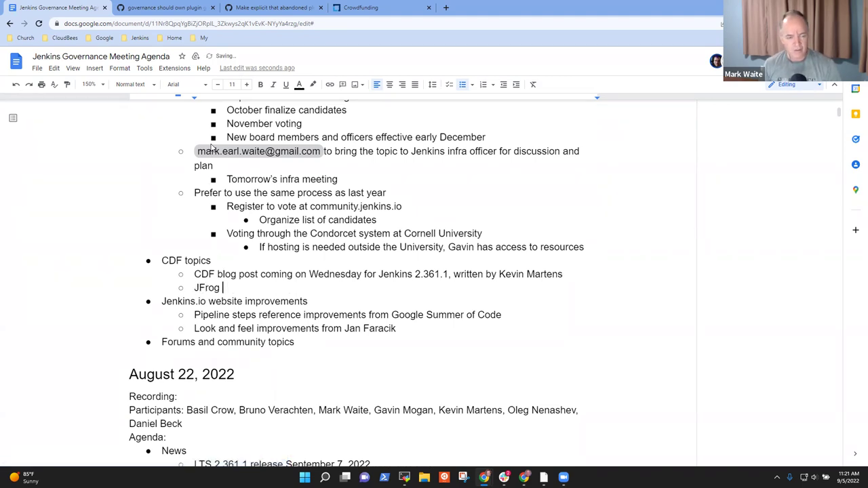
{"action": "type", "text": "is working wi"}
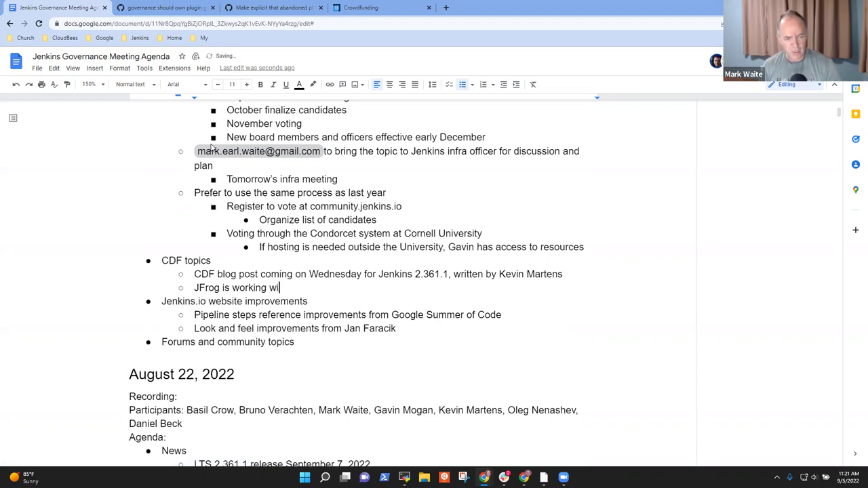
{"action": "type", "text": "th the Jenkins infra "}
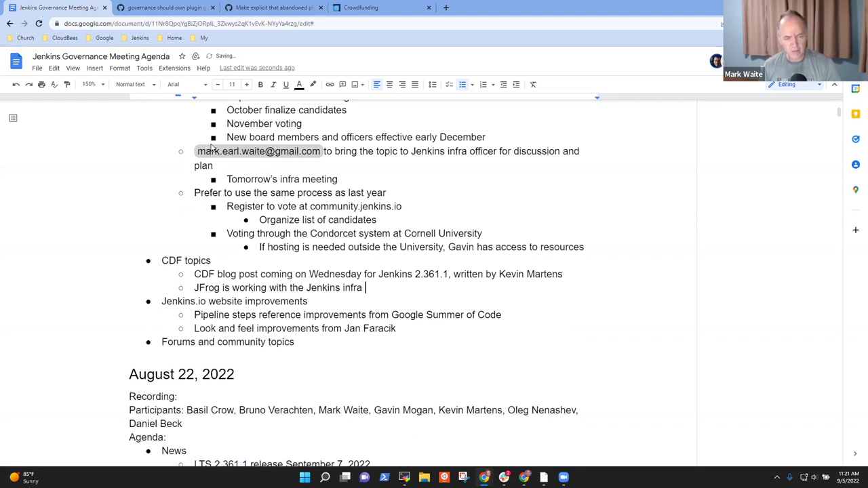
{"action": "type", "text": "team to re"}
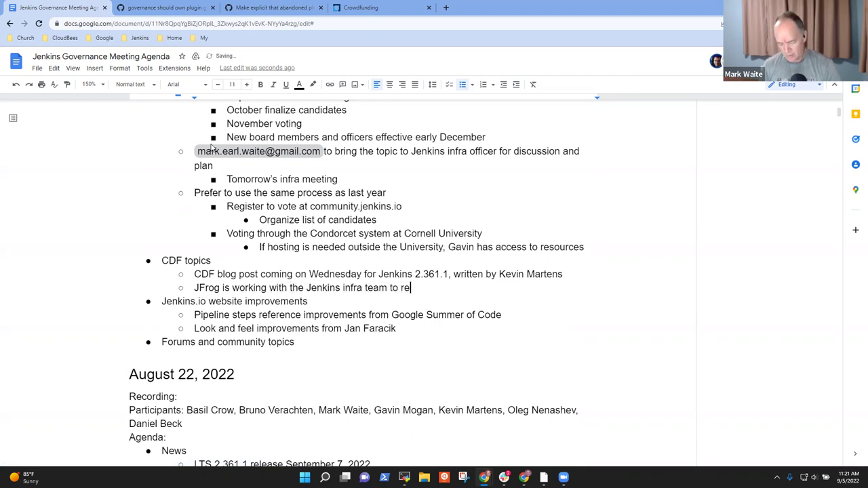
{"action": "type", "text": "duce data tr"}
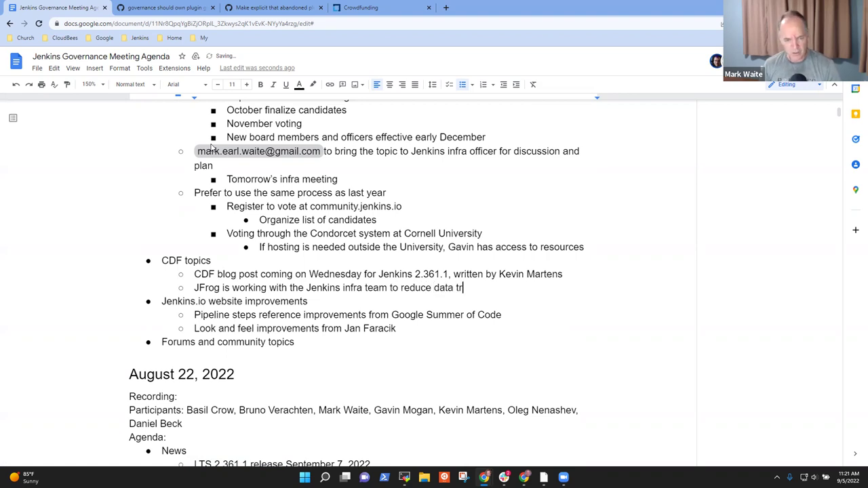
{"action": "type", "text": "ansfer "}
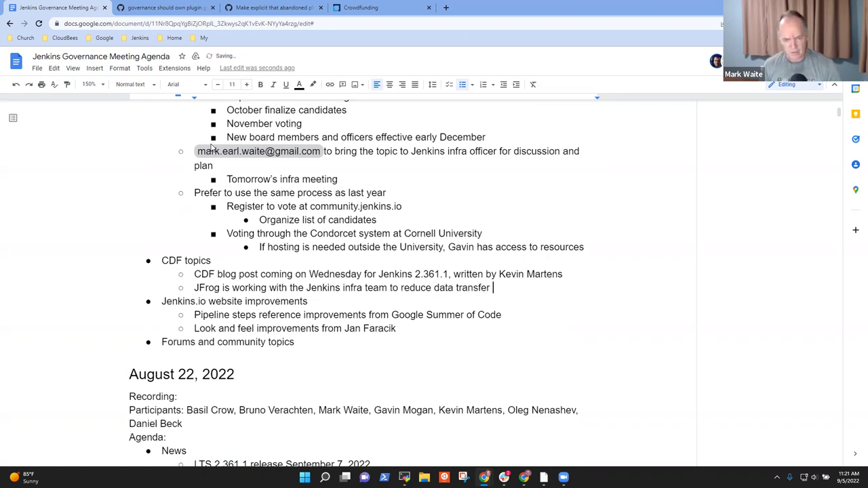
{"action": "type", "text": "costs for our reposi"}
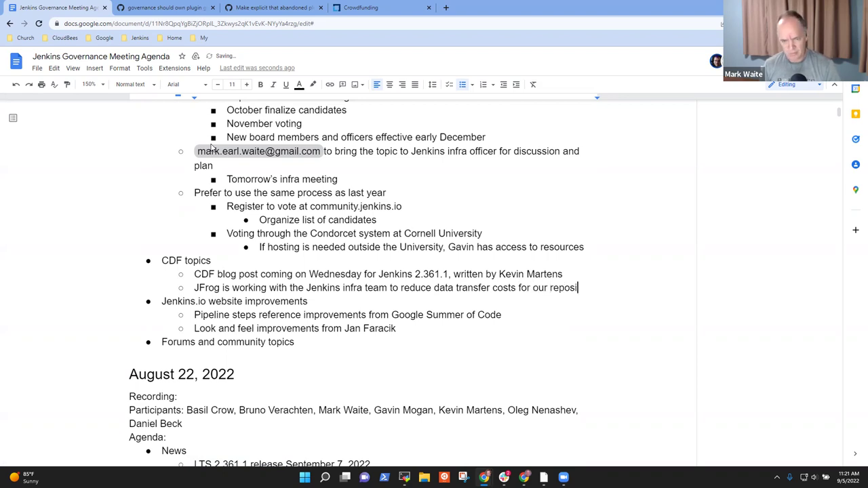
{"action": "type", "text": "tory server"}
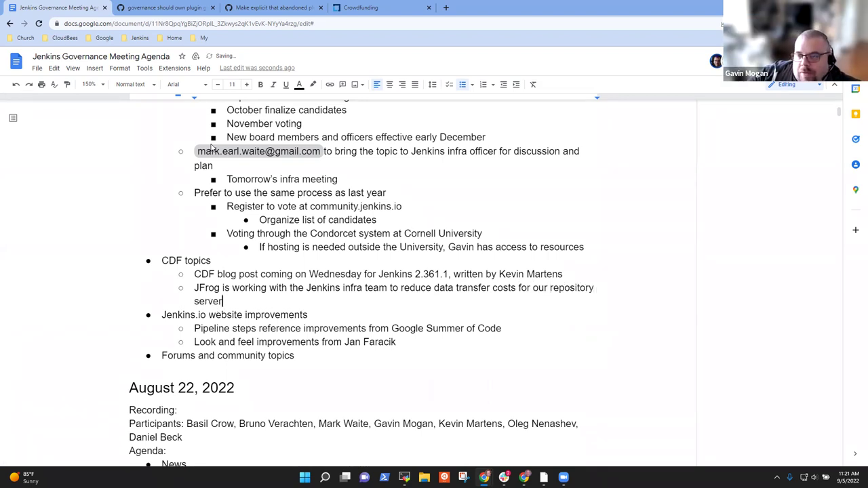
{"action": "key", "text": "Up"}
{"action": "key", "text": "BackSpace"}
{"action": "key", "text": "BackSpace"}
{"action": "key", "text": "BackSpace"}
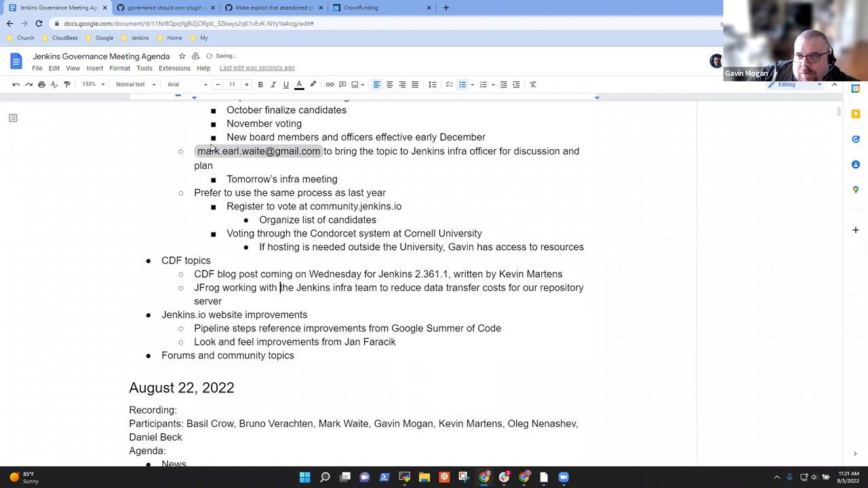
{"action": "key", "text": "Delete"}
{"action": "key", "text": "Delete"}
{"action": "key", "text": "Delete"}
{"action": "key", "text": "Delete"}
{"action": "key", "text": "ctrl+Right"}
{"action": "key", "text": "ctrl+Right"}
{"action": "key", "text": "ctrl+Right"}
{"action": "key", "text": "ctrl+Right"}
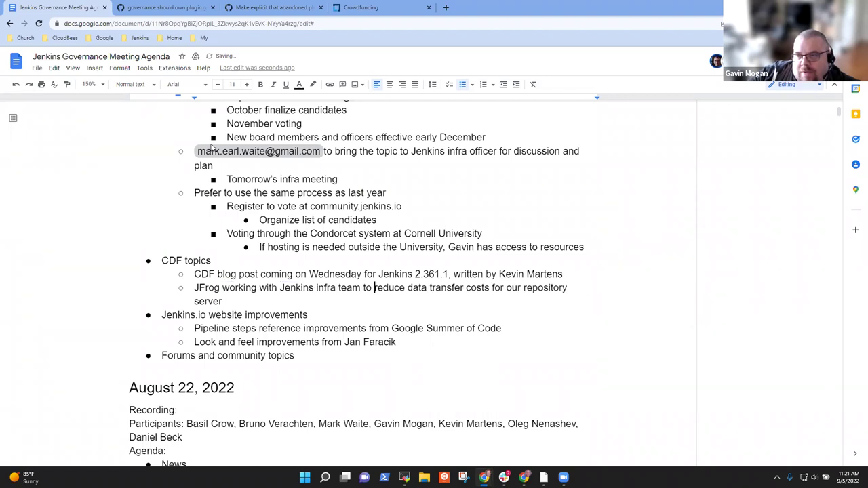
{"action": "key", "text": "ctrl+Right"}
{"action": "key", "text": "ctrl+Right"}
{"action": "key", "text": "ctrl+shift+Right"}
{"action": "key", "text": "Delete"}
{"action": "key", "text": "End"}
- Add the sub-bullet 'Plugin installs are not part of the artifact repository' under it
{"action": "key", "text": "Return"}
{"action": "key", "text": "Tab"}
{"action": "type", "text": "Plugin"}
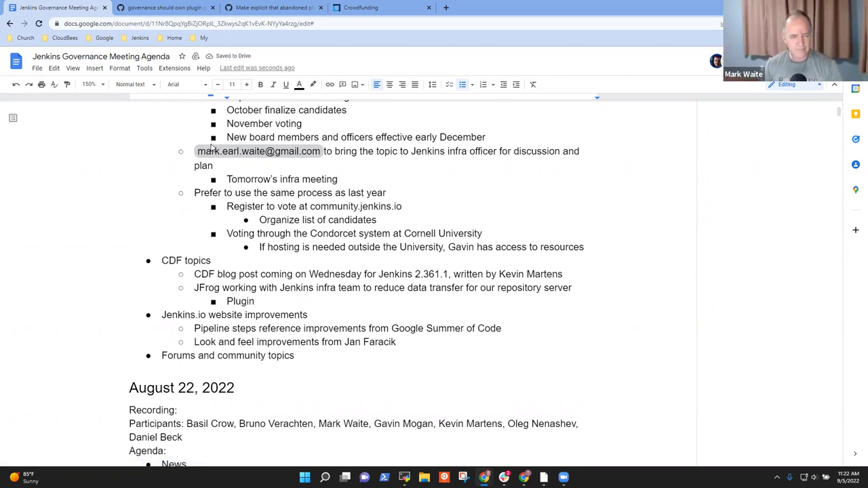
{"action": "key", "text": "ctrl+BackSpace"}
{"action": "type", "text": "Plugin installs are not part of h"}
{"action": "key", "text": "BackSpace"}
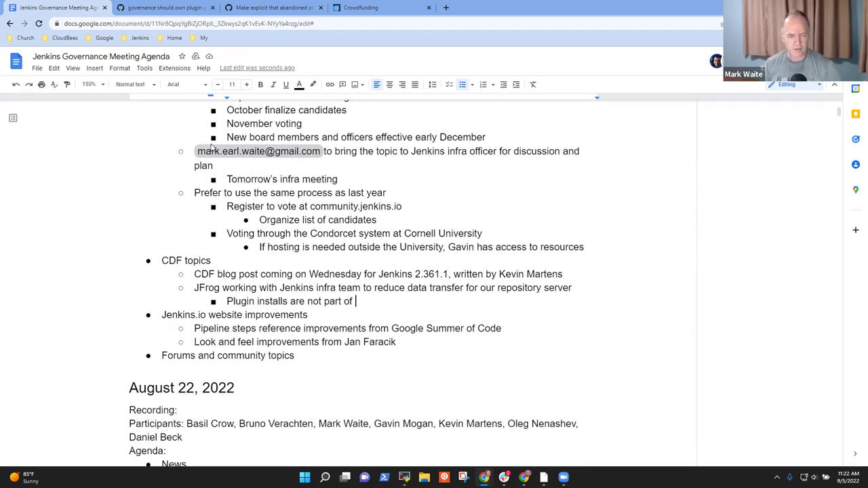
{"action": "type", "text": "the artifact repository"}
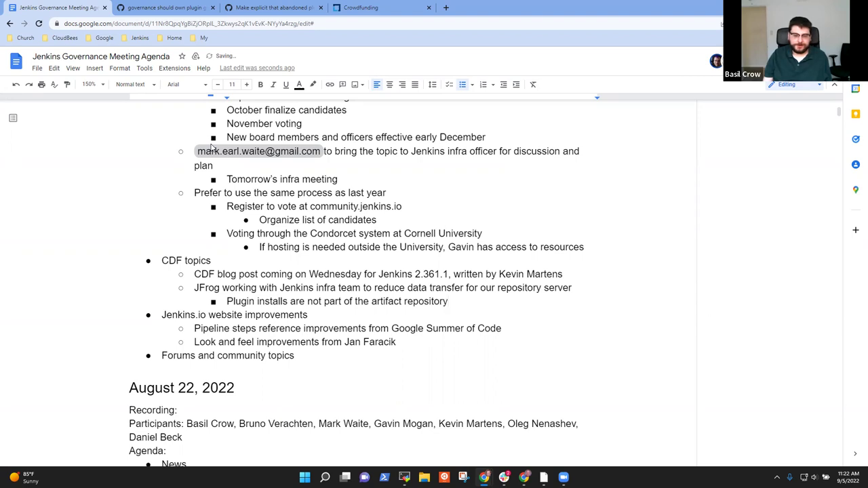
- Add the outdented note 'Thanks to the Linux Foundation for the Jira server hosting'
{"action": "key", "text": "Return"}
{"action": "type", "text": "Thanks oth"}
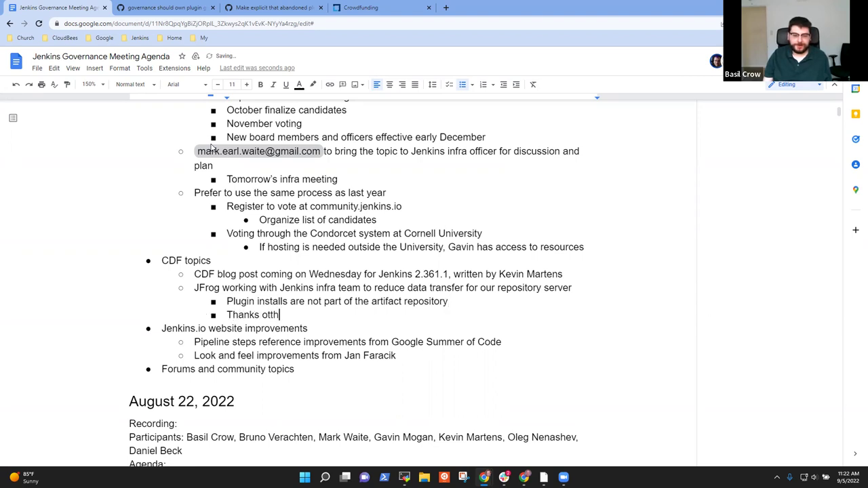
{"action": "key", "text": "BackSpace"}
{"action": "key", "text": "BackSpace"}
{"action": "key", "text": "BackSpace"}
{"action": "type", "text": "to the Linux Foundation for the"}
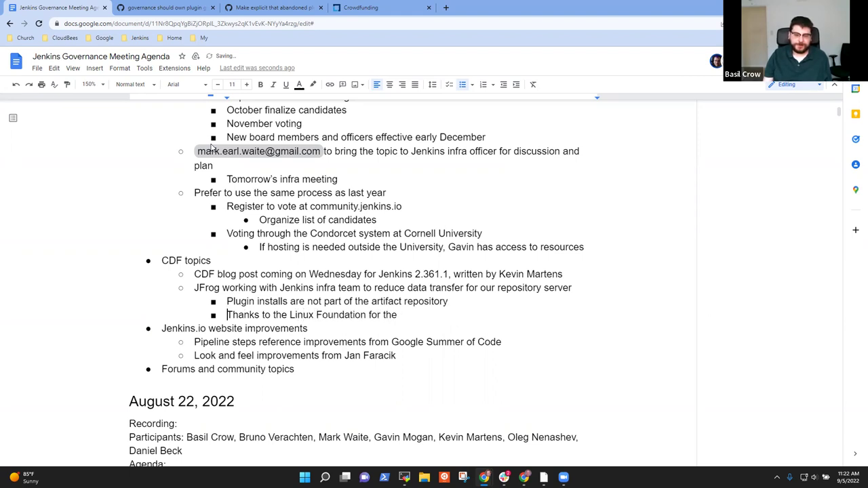
{"action": "key", "text": "shift+Tab"}
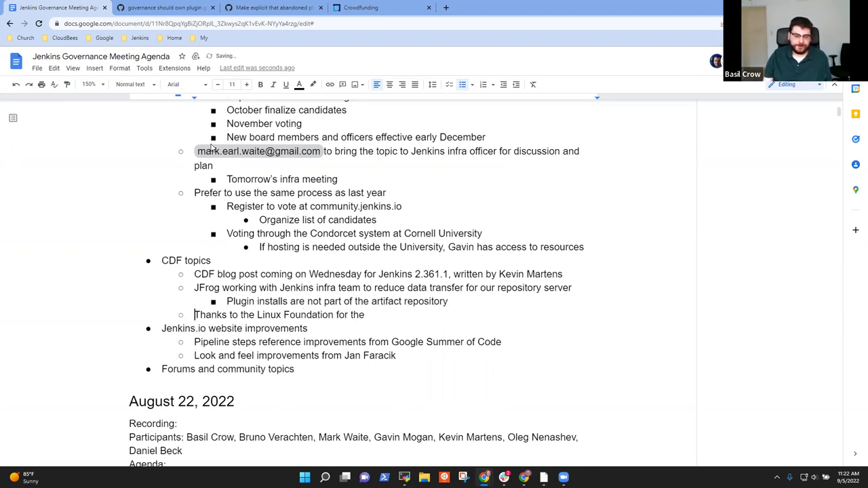
{"action": "key", "text": "End"}
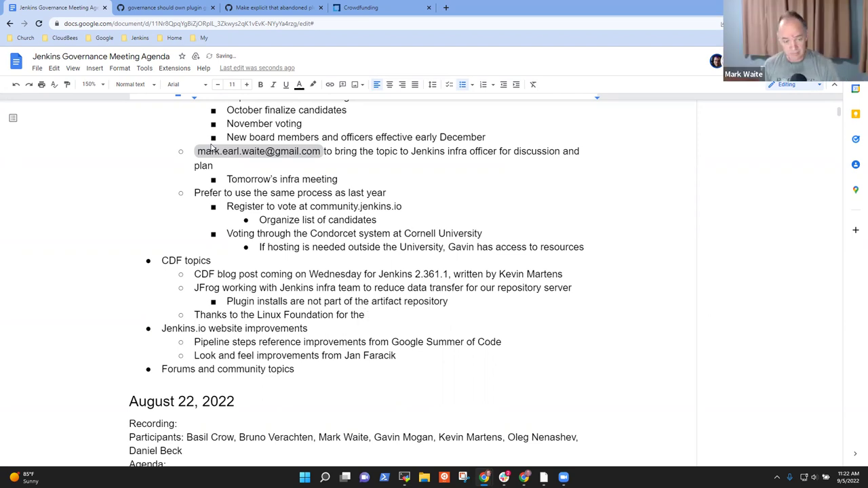
{"action": "type", "text": "K"}
{"action": "key", "text": "BackSpace"}
{"action": "type", "text": "Jira server"}
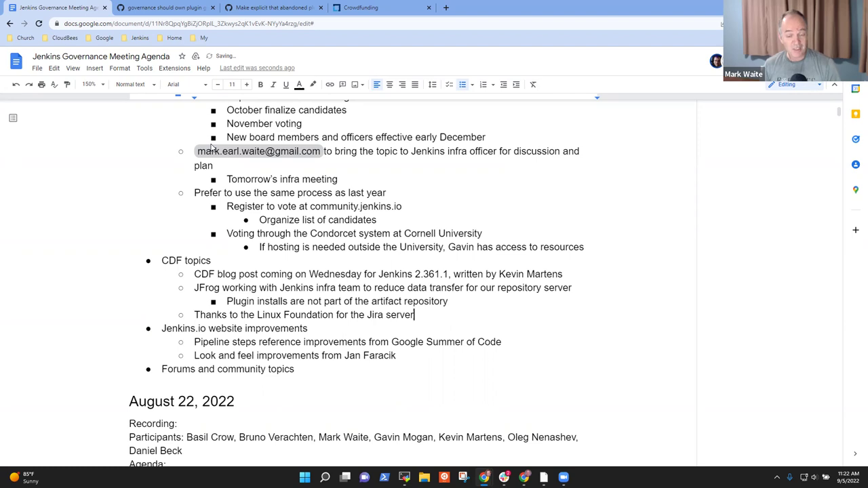
{"action": "type", "text": " hosting"}
- Add the sub-bullet 'Only 3 outages in 8+ months, thanks very much' beneath it
{"action": "key", "text": "Return"}
{"action": "key", "text": "Tab"}
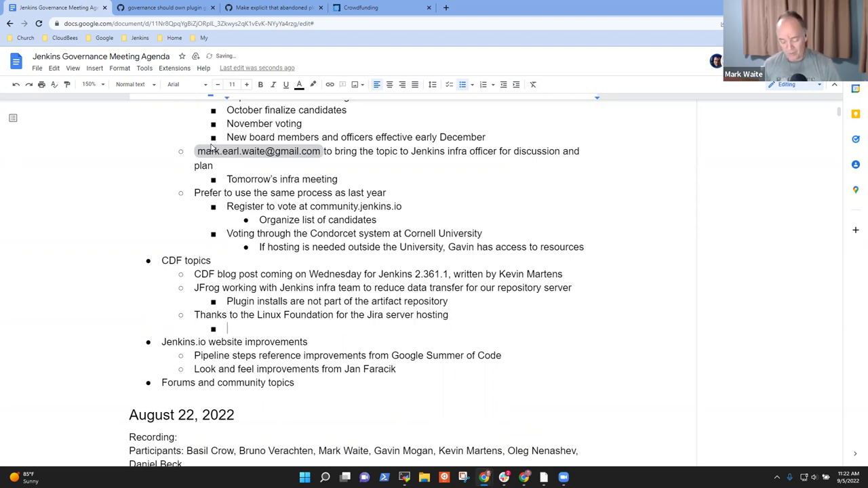
{"action": "type", "text": "Only "}
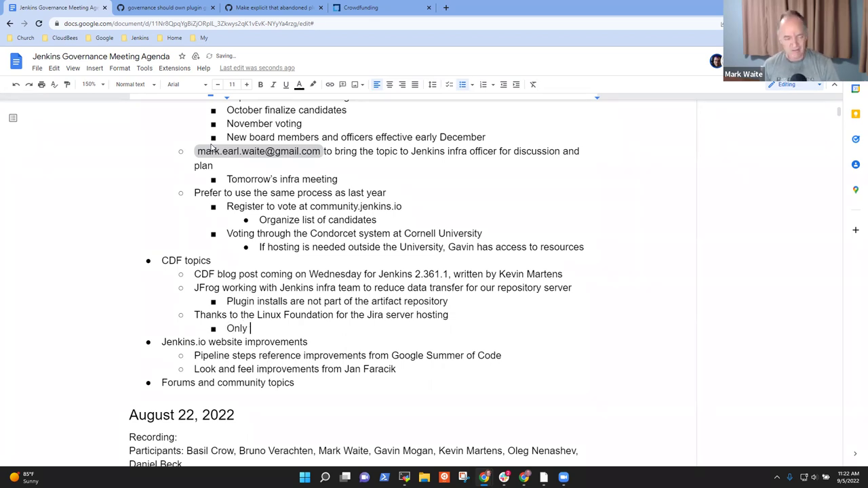
{"action": "type", "text": "3 outage"}
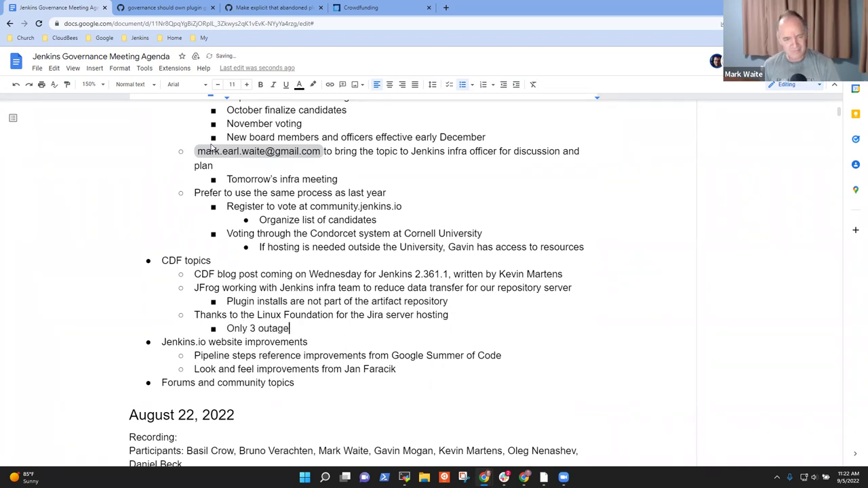
{"action": "type", "text": "s in 8 months"}
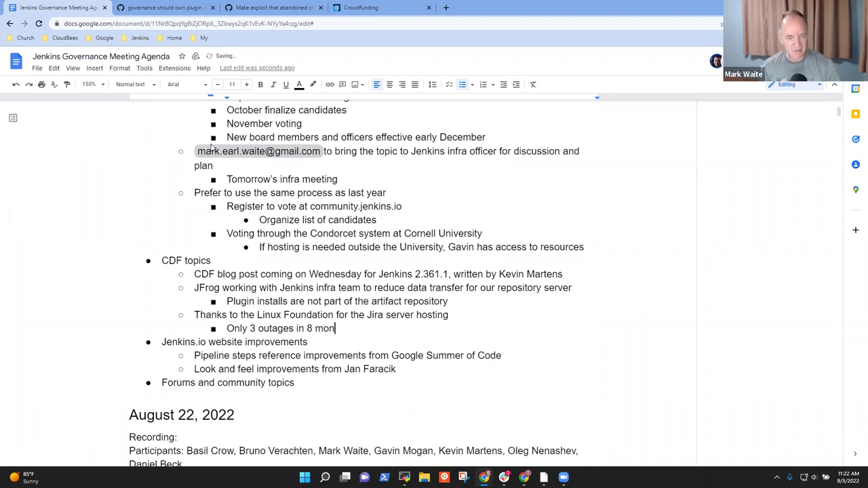
{"action": "key", "text": "ctrl+Left"}
{"action": "key", "text": "ctrl+Left"}
{"action": "key", "text": "Right"}
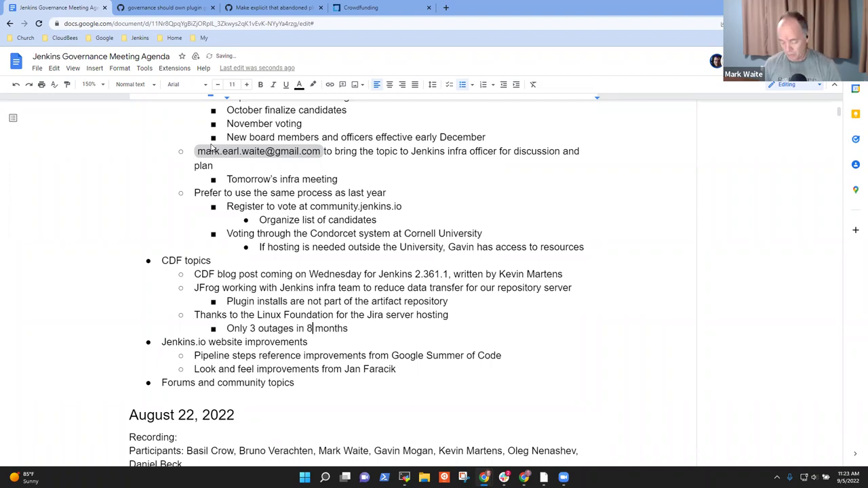
{"action": "type", "text": "+"}
{"action": "key", "text": "End"}
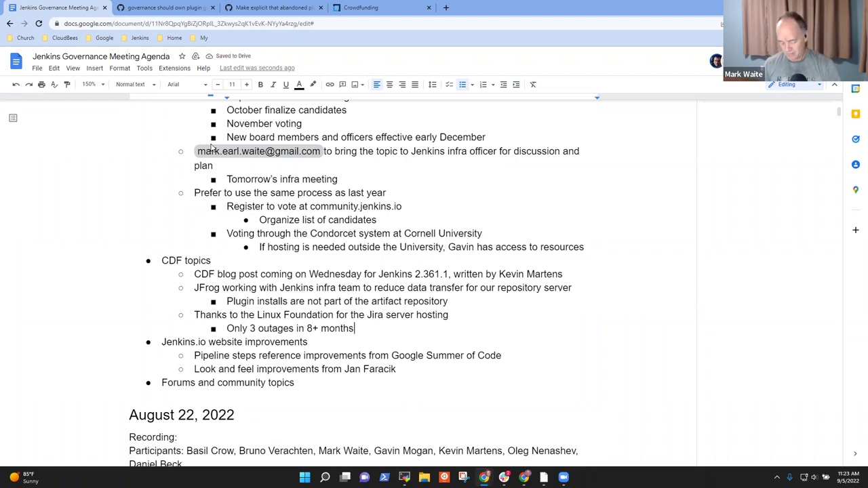
{"action": "type", "text": ", thanks very much"}
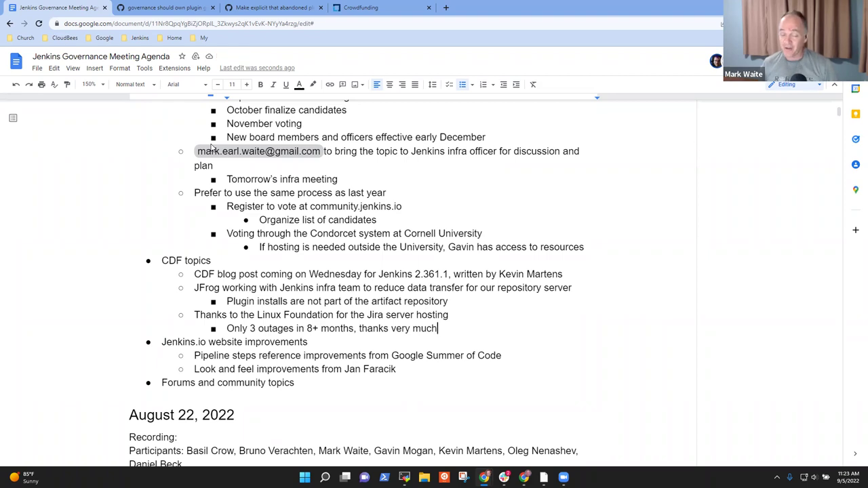
- Mark the Jenkins.io website improvements line as the current topic
{"action": "key", "text": "Up"}
{"action": "key", "text": "End"}
{"action": "key", "text": "Down"}
{"action": "key", "text": "shift+Home"}
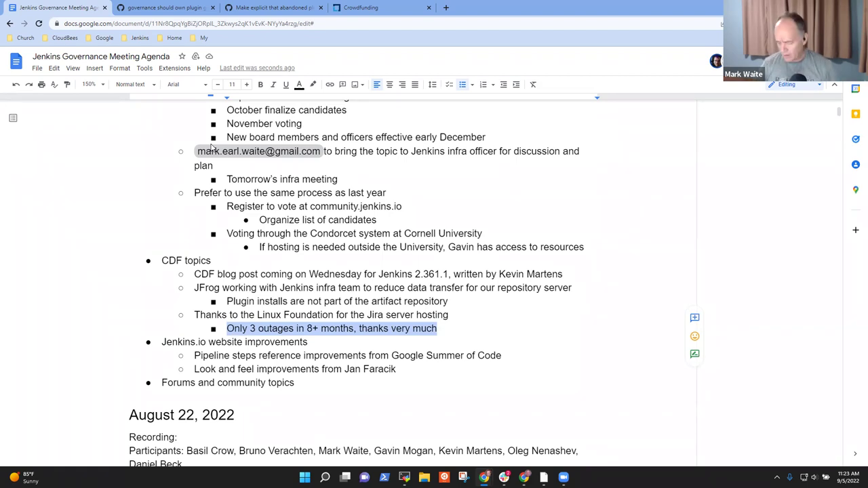
{"action": "key", "text": "Down"}
{"action": "key", "text": "shift+Home"}
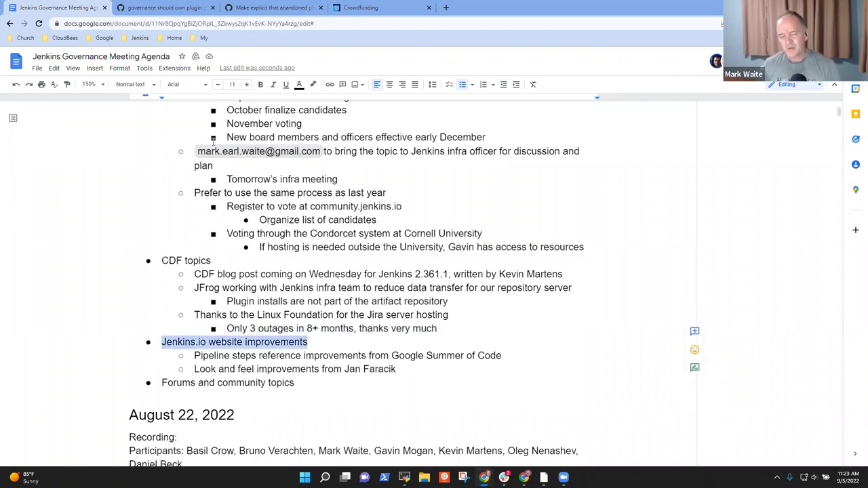
- Open jenkins.io's Pipeline Steps Reference in a new tab and filter the steps by 'checkout'
{"action": "left_click", "coordinate": [445, 7]}
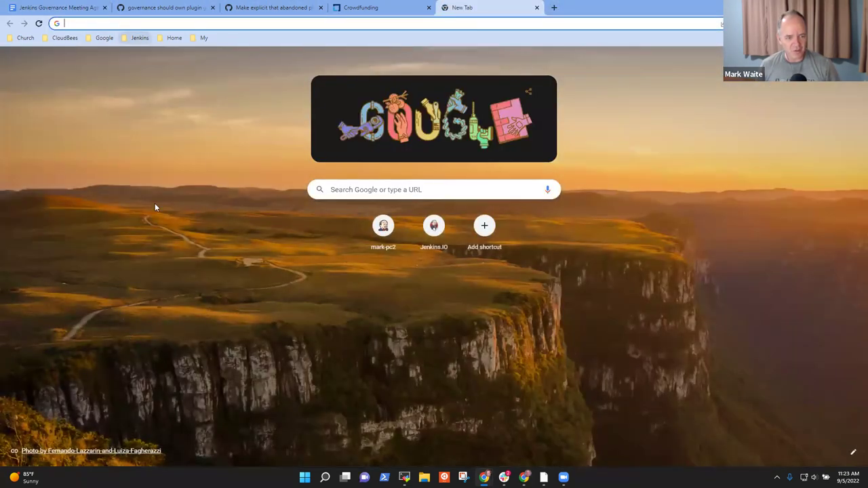
{"action": "left_click", "coordinate": [138, 38]}
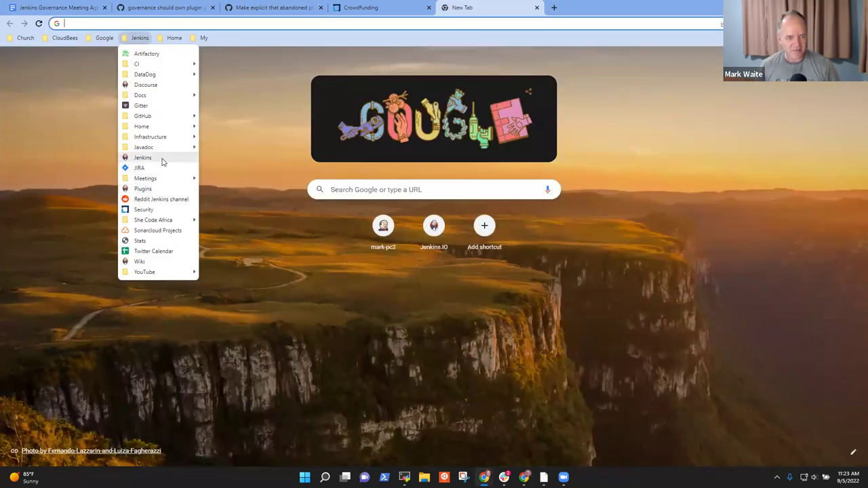
{"action": "left_click", "coordinate": [156, 158]}
{"action": "left_click", "coordinate": [513, 62]}
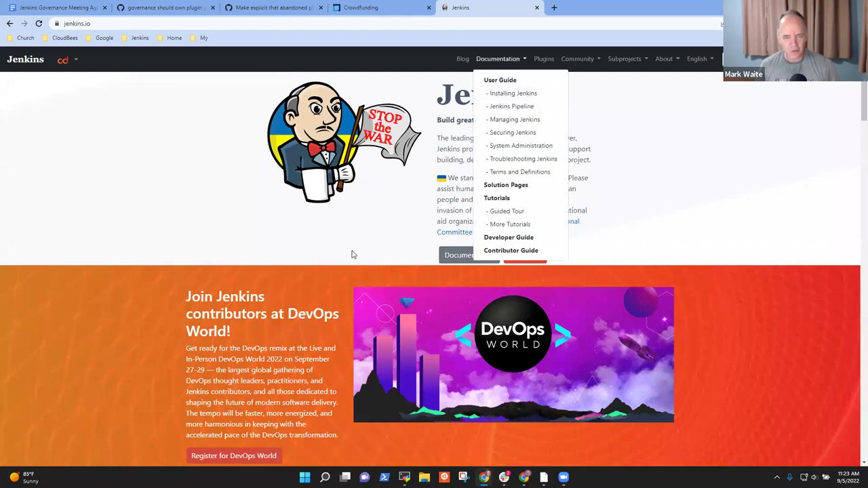
{"action": "left_click", "coordinate": [519, 134]}
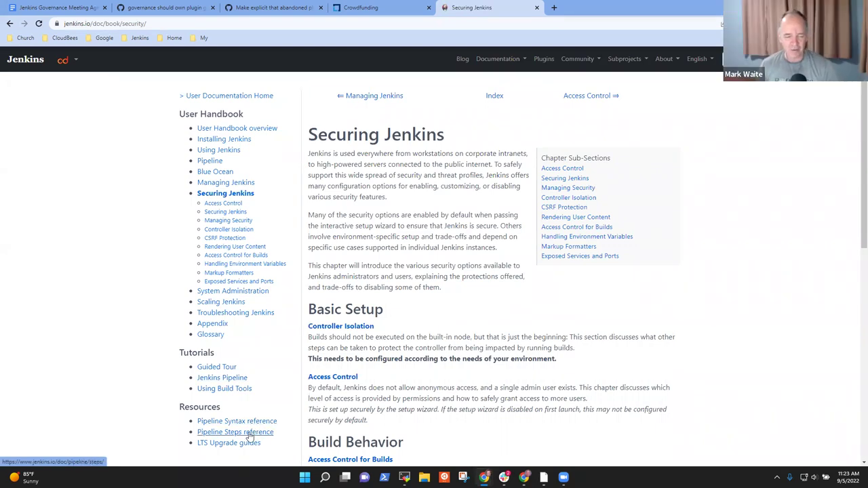
{"action": "left_click", "coordinate": [249, 434]}
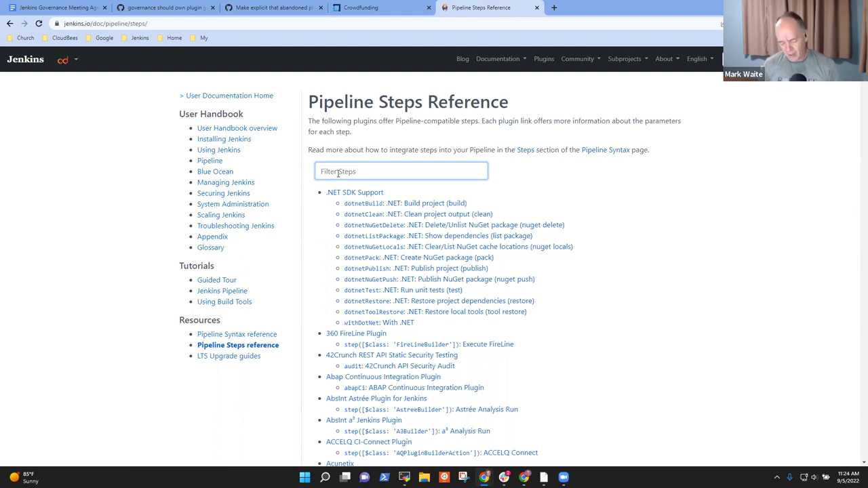
{"action": "type", "text": "checkout"}
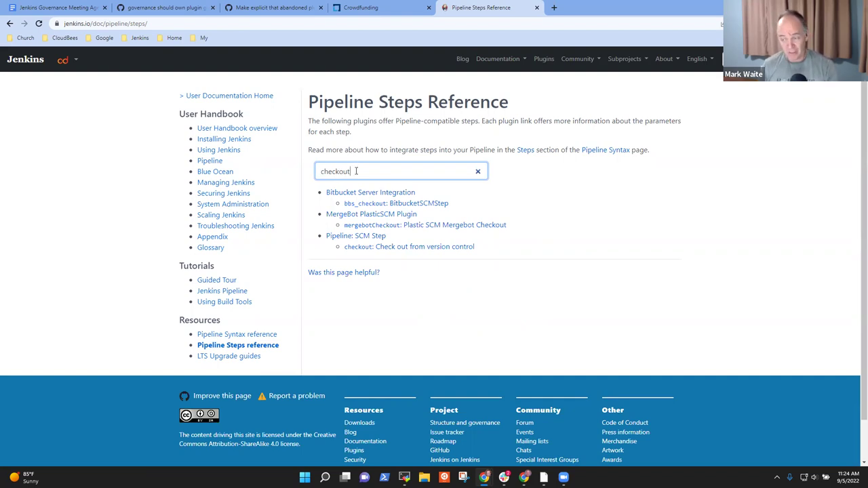
- View the checkout step's $class: 'GitSCM' options page, then return to the agenda document
{"action": "left_click", "coordinate": [378, 252]}
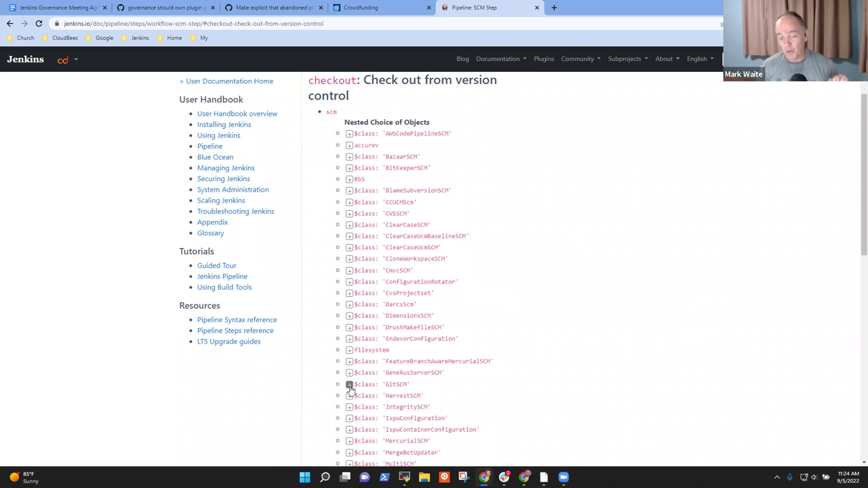
{"action": "left_click", "coordinate": [392, 386]}
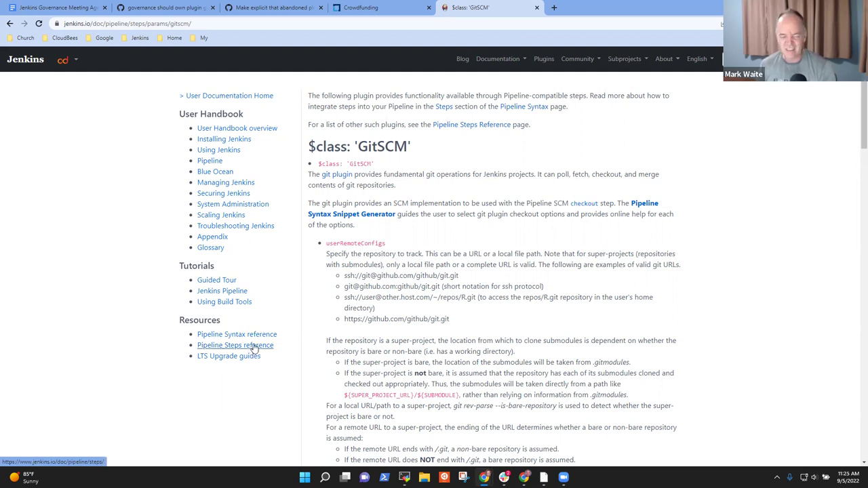
{"action": "left_click", "coordinate": [71, 8]}
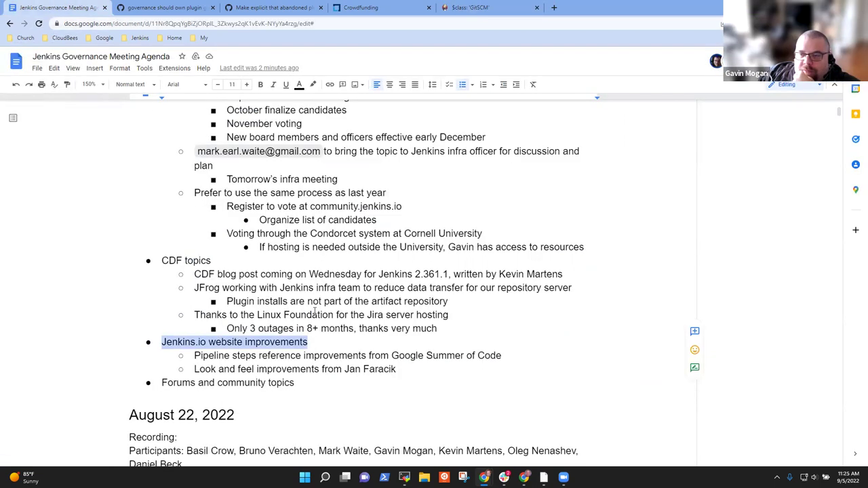
- Back on the GitSCM page, search the site for 'checkout', dismiss the results and go back
{"action": "left_click", "coordinate": [484, 9]}
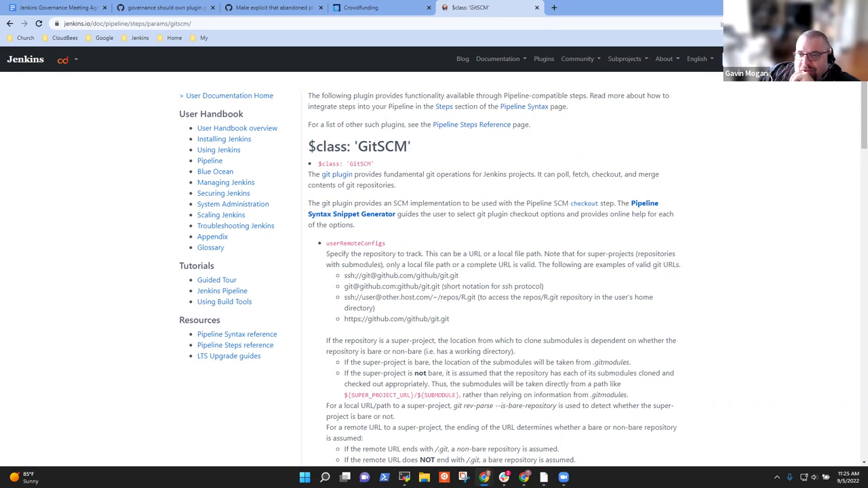
{"action": "type", "text": "checkout"}
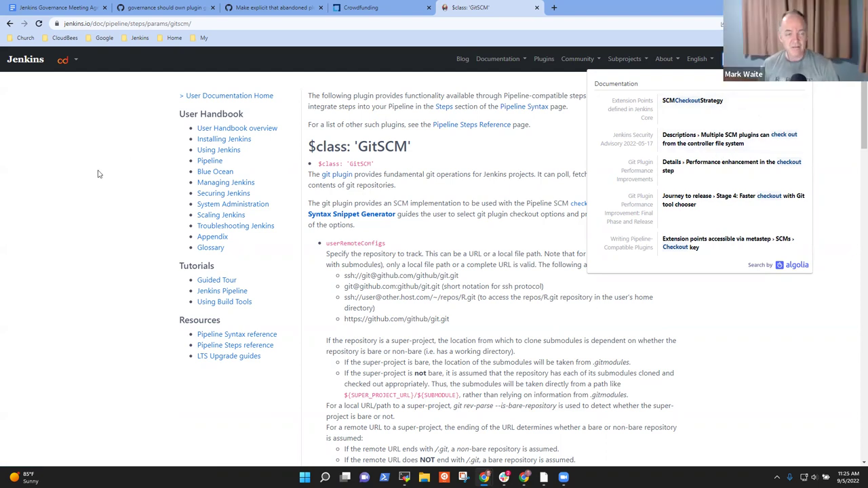
{"action": "left_click", "coordinate": [85, 355]}
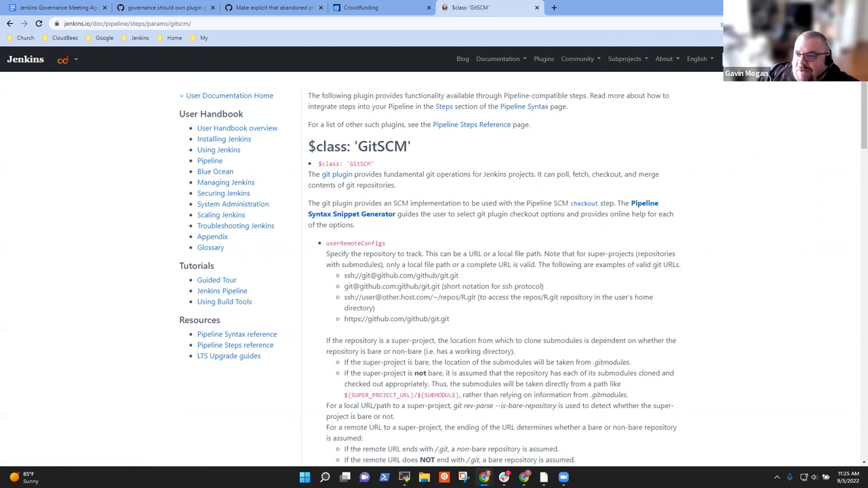
{"action": "left_click", "coordinate": [762, 128]}
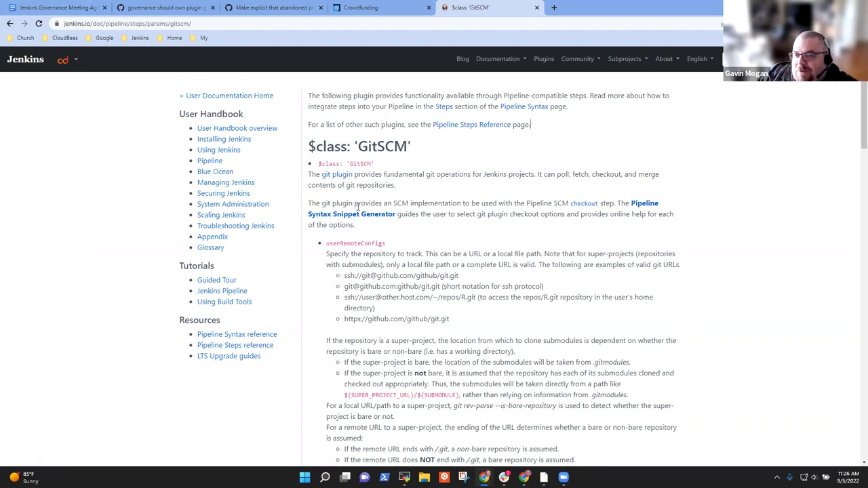
- Mark the Look and feel improvements agenda item as current, then return to the checkout documentation
{"action": "left_click", "coordinate": [10, 23]}
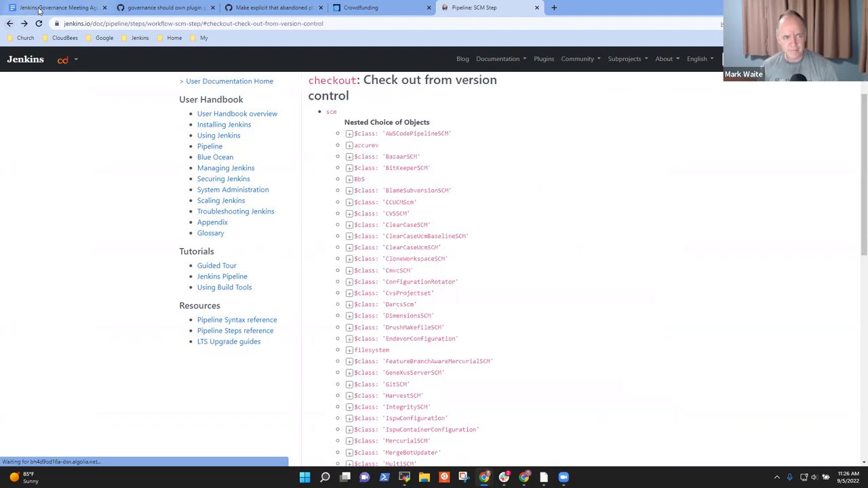
{"action": "left_click", "coordinate": [38, 8]}
{"action": "left_click", "coordinate": [330, 372]}
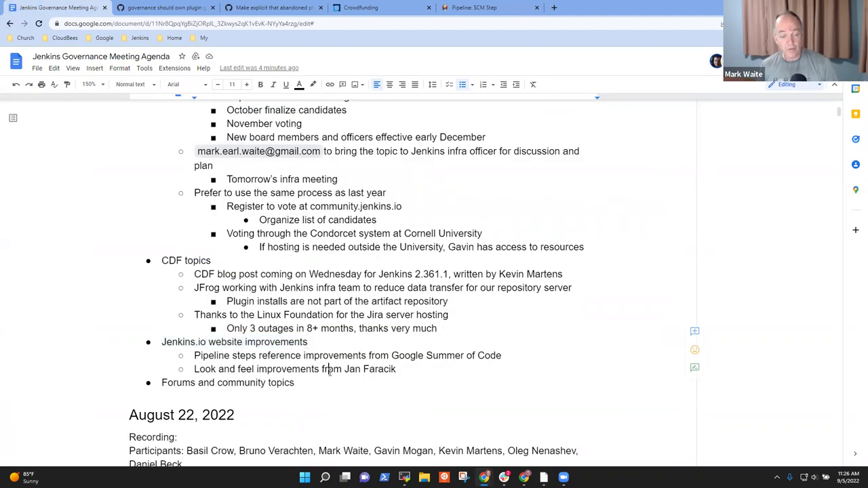
{"action": "key", "text": "shift+End"}
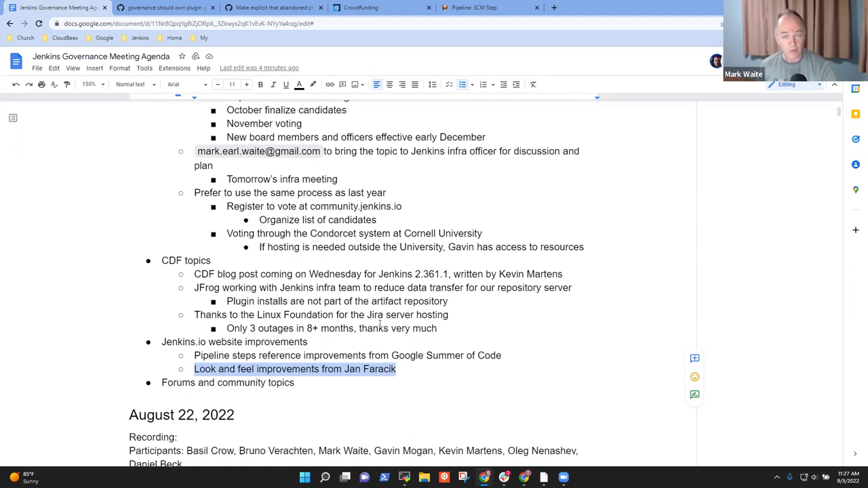
{"action": "left_click", "coordinate": [502, 7]}
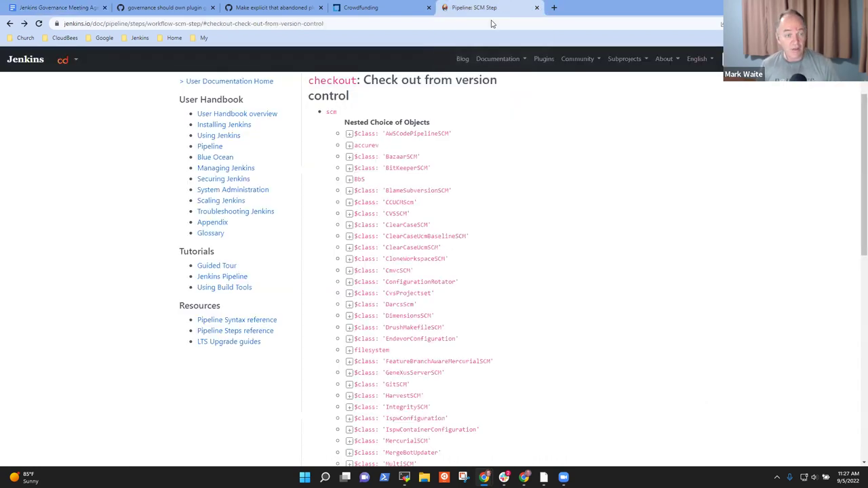
{"action": "left_click", "coordinate": [140, 38]}
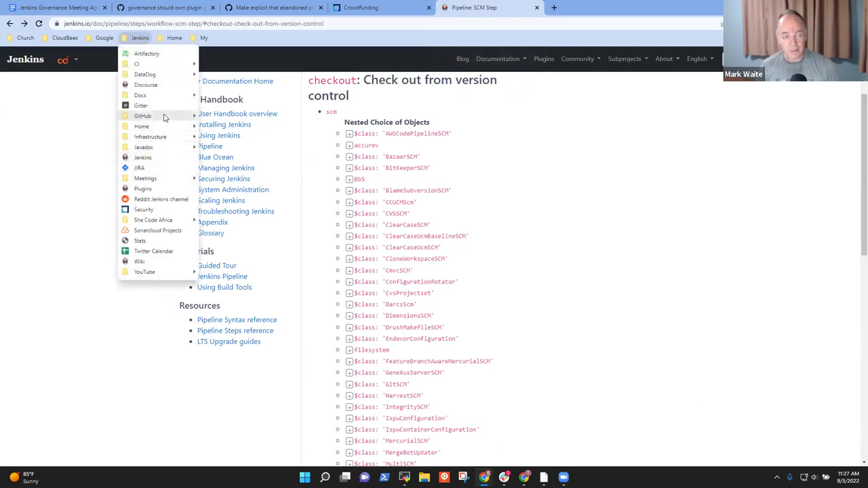
- Open pull request #5415 in the jenkins.io GitHub repository and launch its preview deployment
{"action": "mouse_move", "coordinate": [165, 116]}
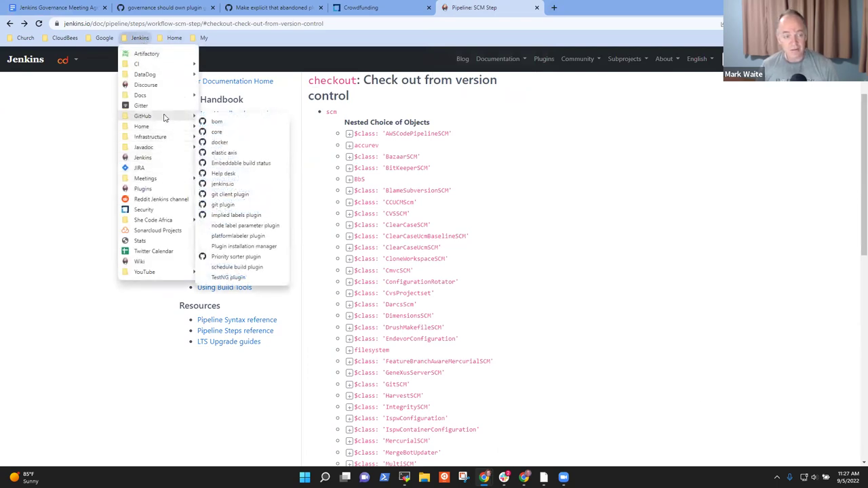
{"action": "left_click", "coordinate": [237, 183]}
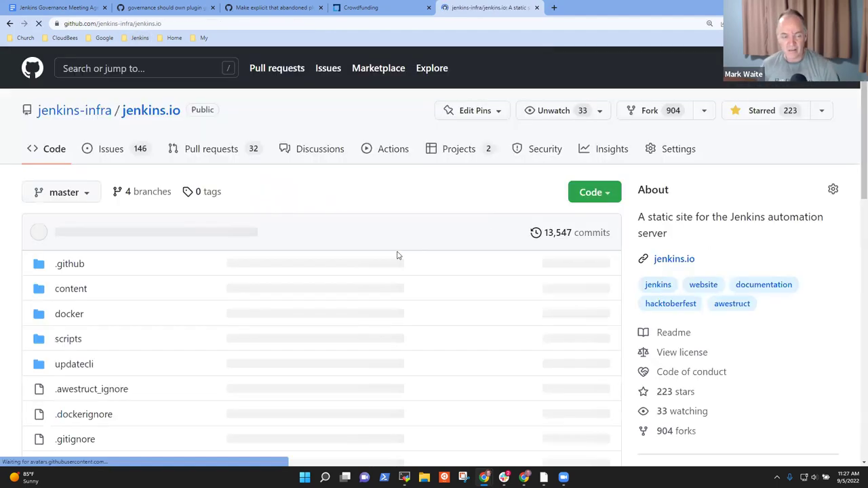
{"action": "left_click", "coordinate": [199, 155]}
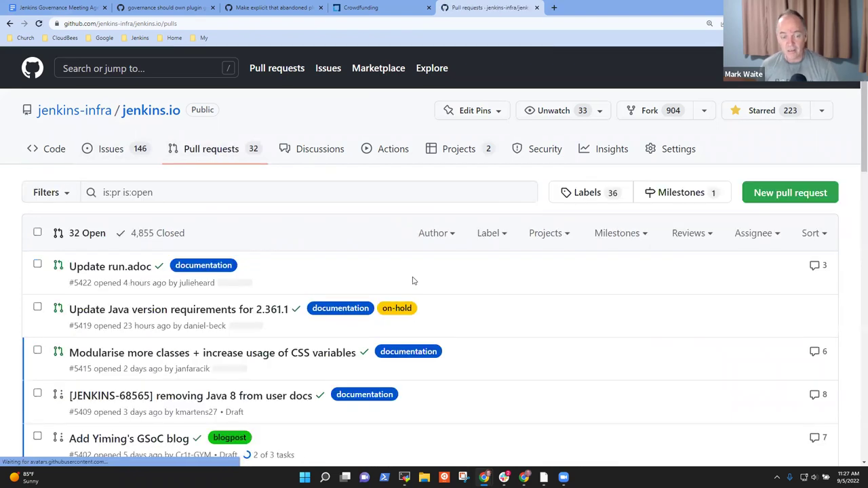
{"action": "left_click", "coordinate": [259, 355]}
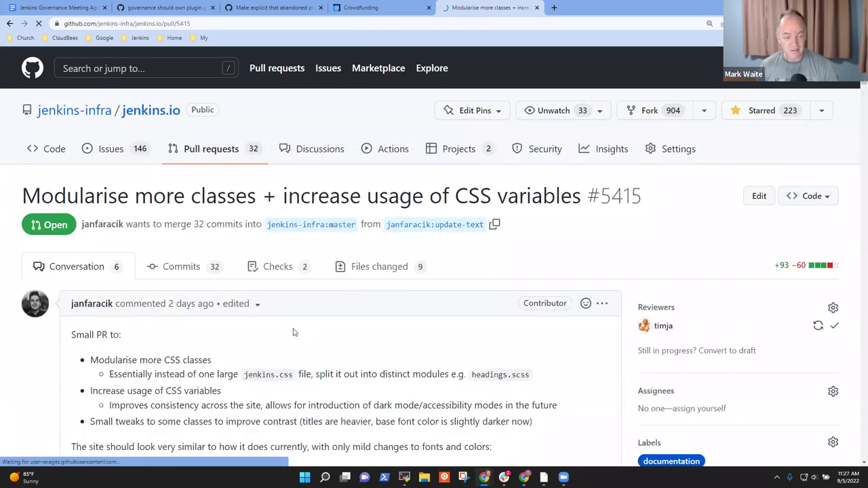
{"action": "scroll", "coordinate": [360, 325], "scroll_direction": "down", "scroll_amount": 7}
{"action": "scroll", "coordinate": [378, 336], "scroll_direction": "down", "scroll_amount": 15}
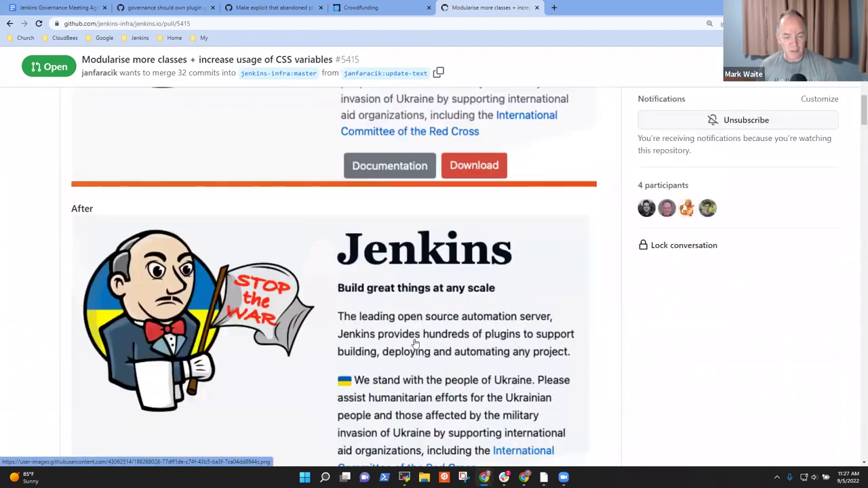
{"action": "scroll", "coordinate": [654, 313], "scroll_direction": "down", "scroll_amount": 20}
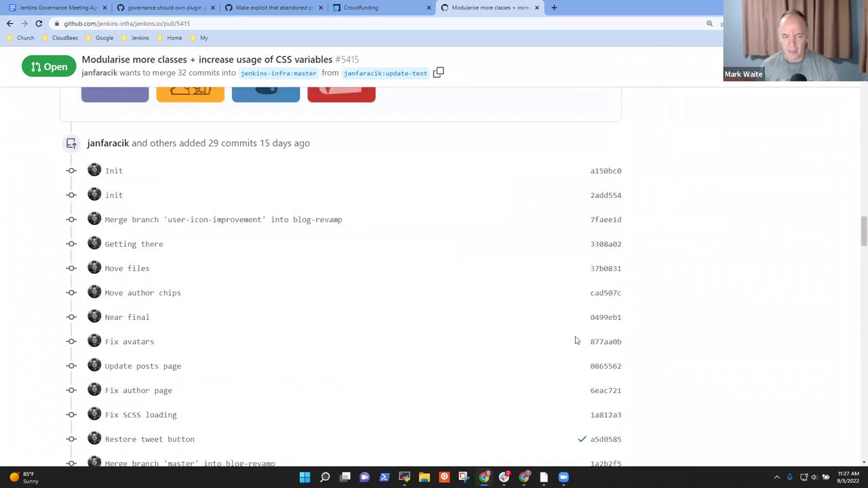
{"action": "scroll", "coordinate": [447, 332], "scroll_direction": "down", "scroll_amount": 20}
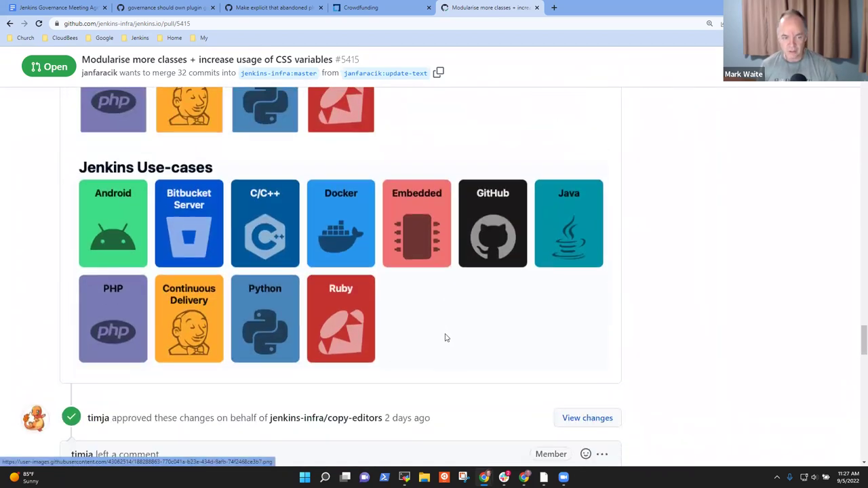
{"action": "scroll", "coordinate": [504, 359], "scroll_direction": "down", "scroll_amount": 6}
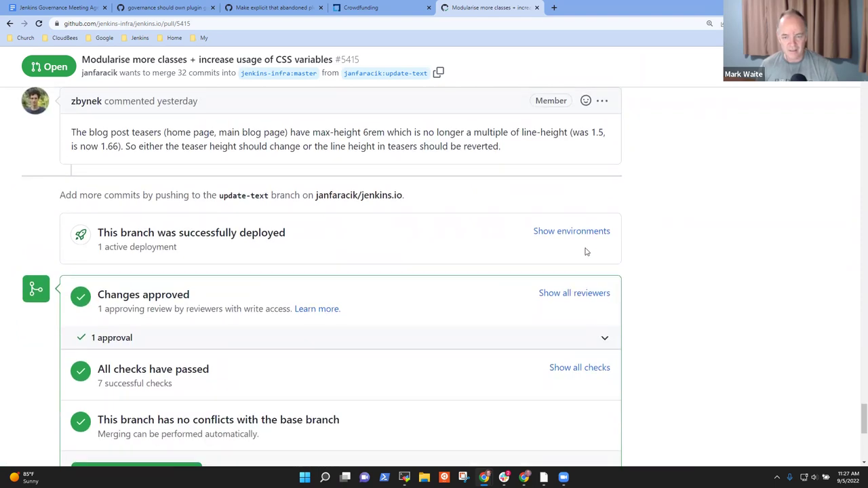
{"action": "left_click", "coordinate": [583, 232]}
{"action": "left_click", "coordinate": [574, 284]}
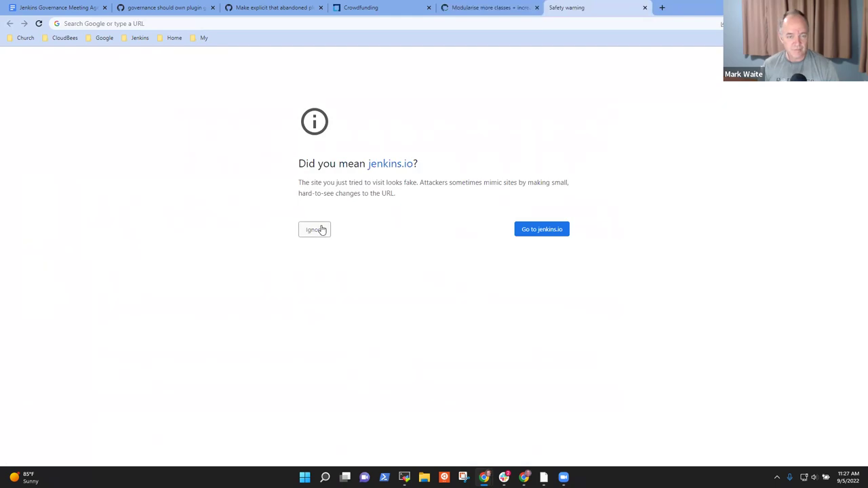
- Proceed past the warning to the preview's Installing Jenkins page, then return to the agenda
{"action": "left_click", "coordinate": [323, 232]}
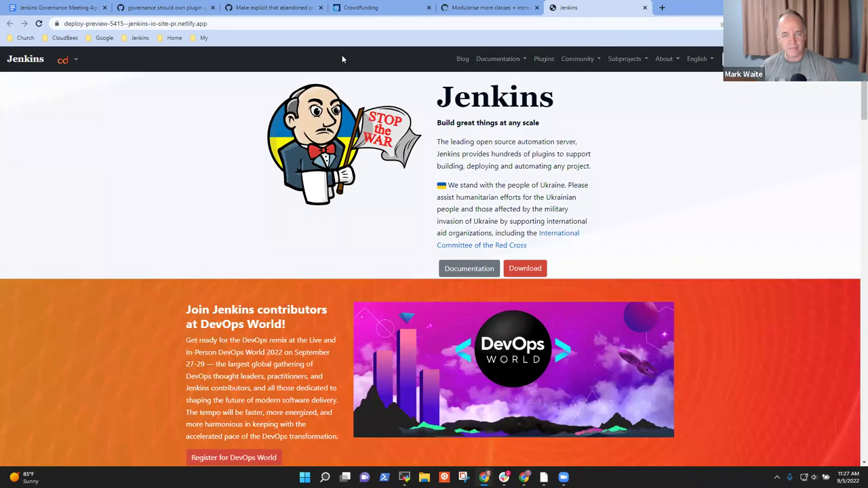
{"action": "left_click", "coordinate": [513, 61]}
{"action": "left_click", "coordinate": [515, 93]}
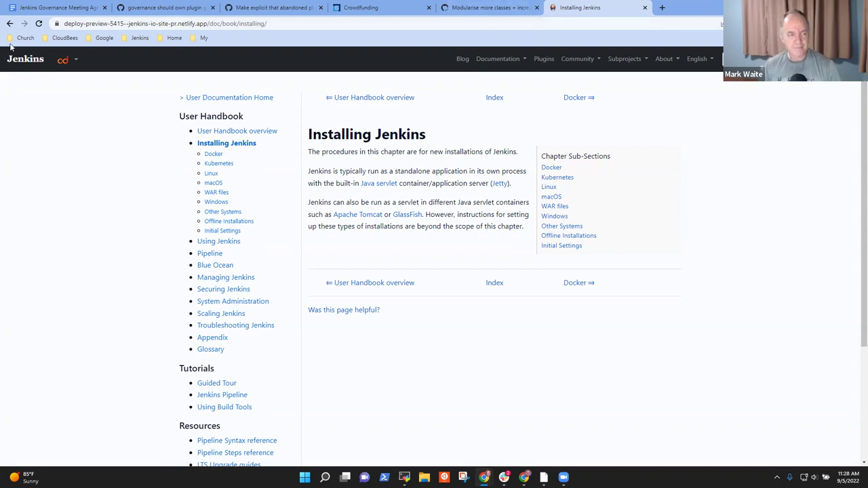
{"action": "left_click", "coordinate": [493, 11]}
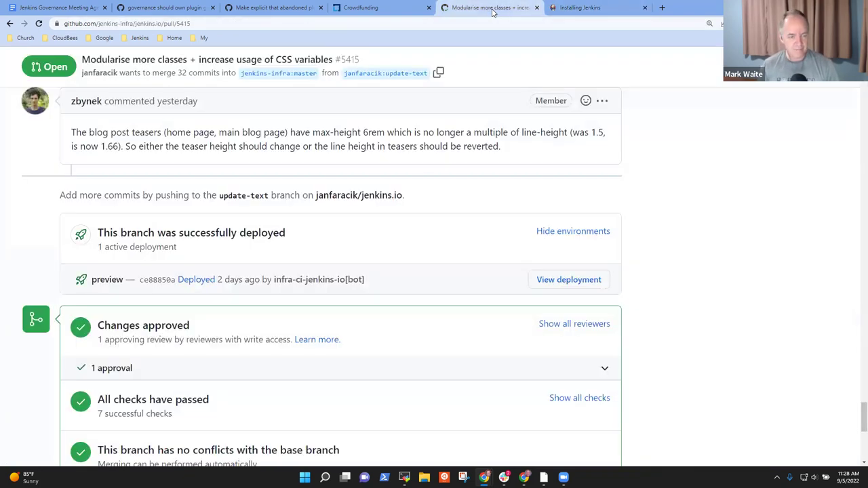
{"action": "scroll", "coordinate": [481, 222], "scroll_direction": "up", "scroll_amount": 1}
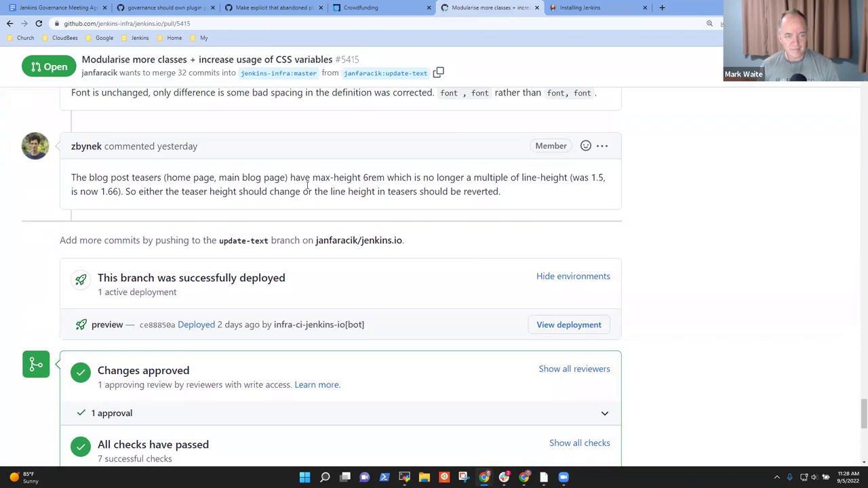
{"action": "left_click", "coordinate": [54, 8]}
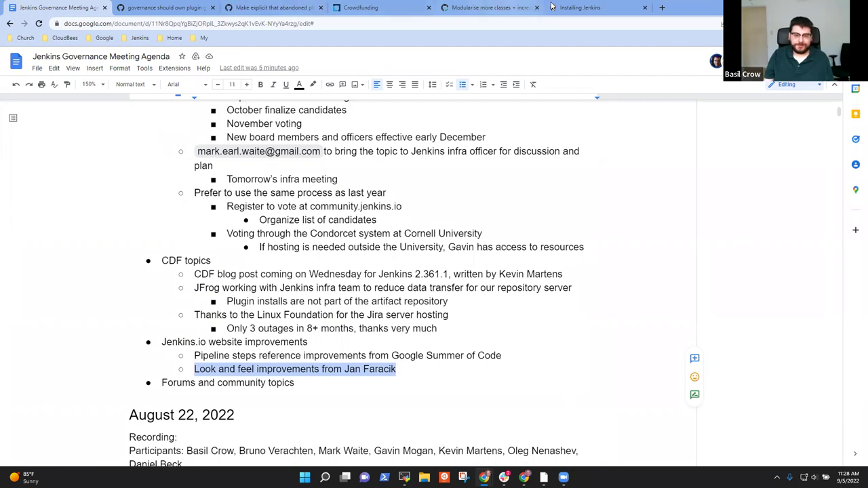
- Browse the preview blog's Java 11 post, open '6 Can't Miss Jenkins Sessions', then return to agenda
{"action": "left_click", "coordinate": [578, 7]}
{"action": "left_click", "coordinate": [463, 59]}
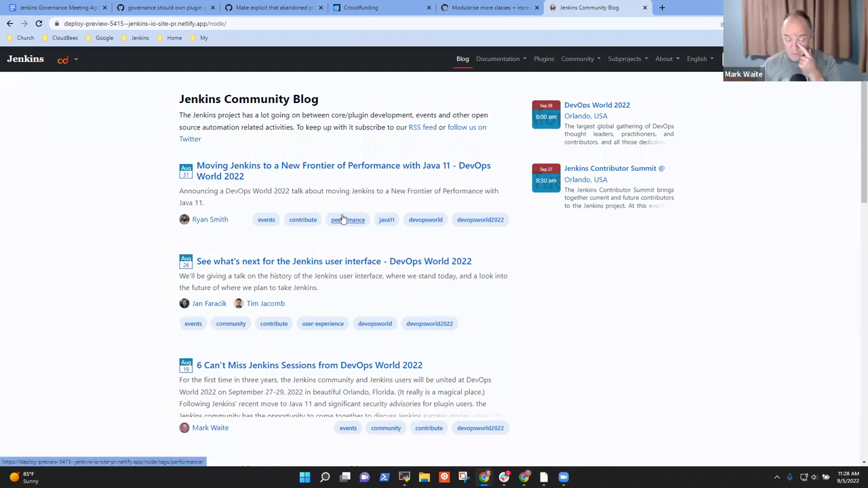
{"action": "left_click", "coordinate": [282, 172]}
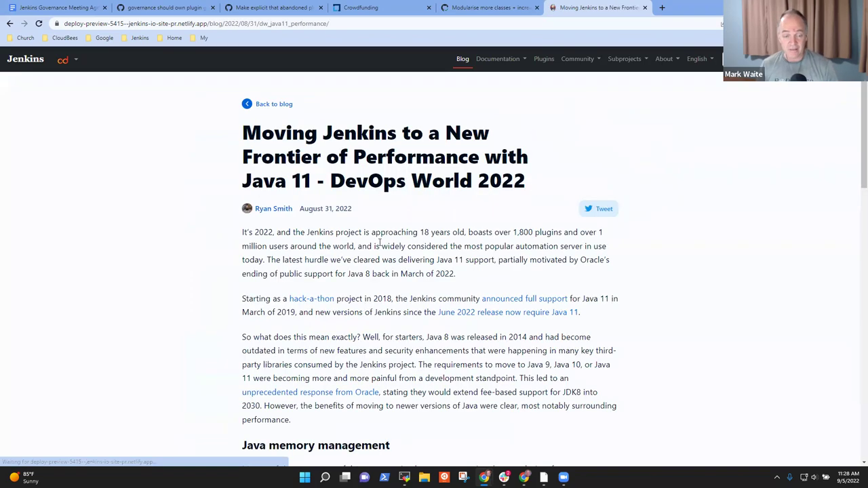
{"action": "scroll", "coordinate": [380, 242], "scroll_direction": "down", "scroll_amount": 18}
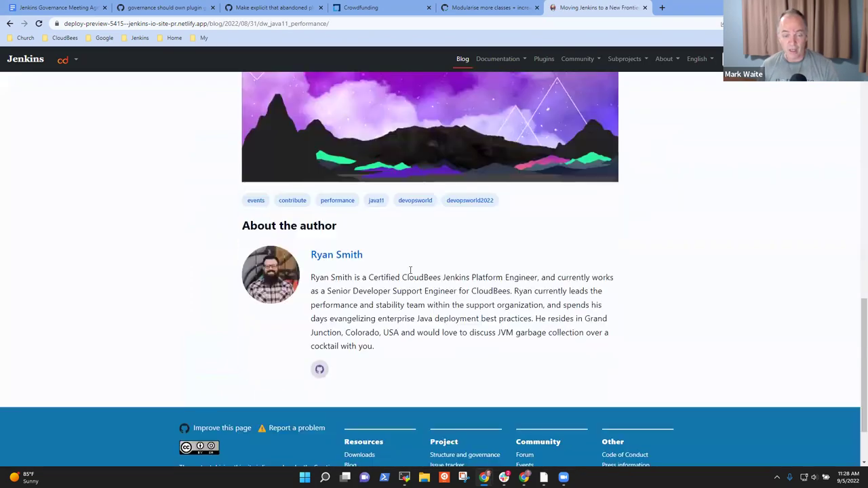
{"action": "scroll", "coordinate": [425, 284], "scroll_direction": "up", "scroll_amount": 20}
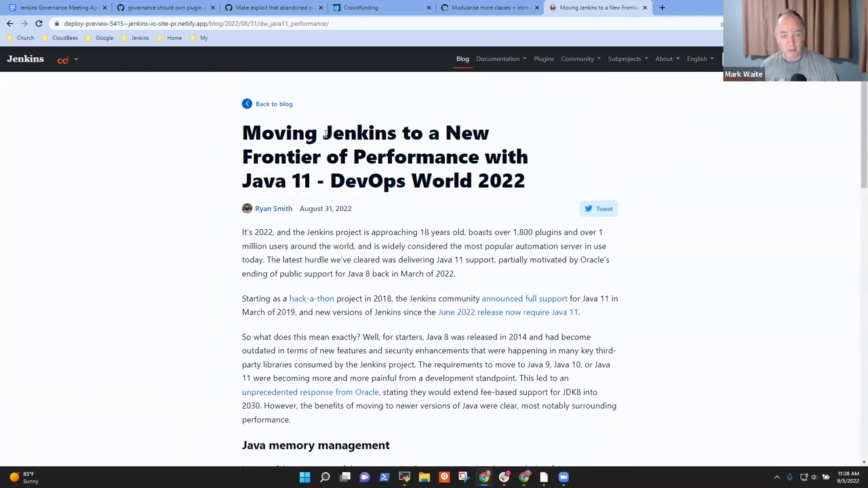
{"action": "left_click", "coordinate": [9, 23]}
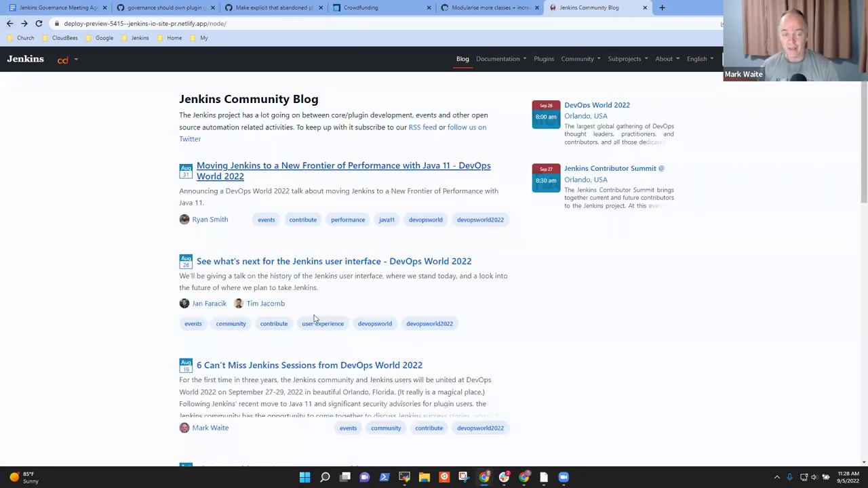
{"action": "left_click", "coordinate": [320, 369]}
{"action": "scroll", "coordinate": [412, 251], "scroll_direction": "down", "scroll_amount": 6}
{"action": "scroll", "coordinate": [378, 137], "scroll_direction": "up", "scroll_amount": 6}
{"action": "left_click", "coordinate": [41, 8]}
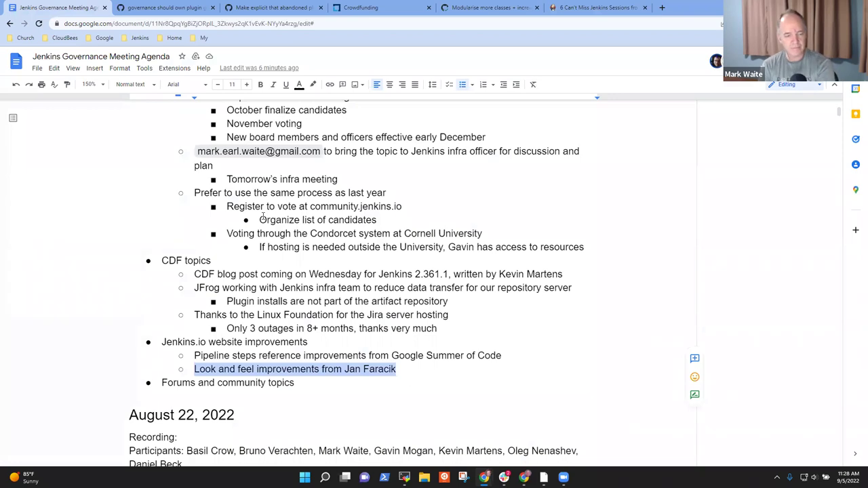
- Add the sub-point 'Needs more review, but looks good' under the look-and-feel item
{"action": "left_click", "coordinate": [406, 372]}
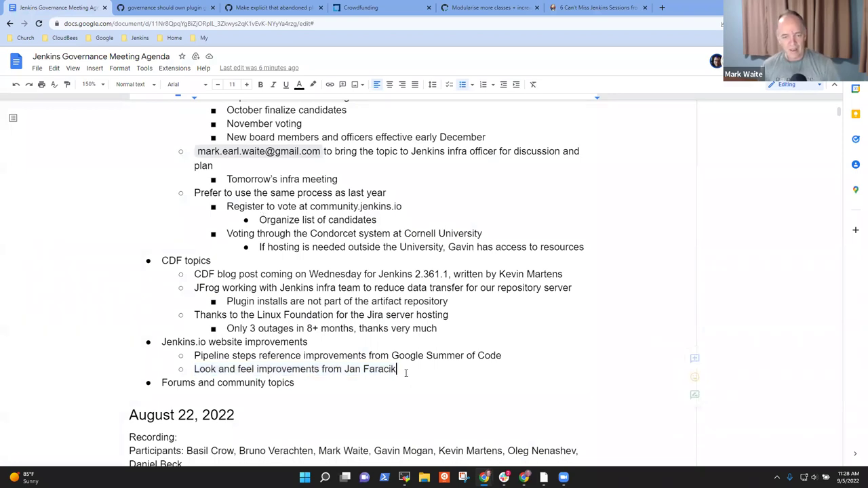
{"action": "key", "text": "Return"}
{"action": "key", "text": "Tab"}
{"action": "type", "text": "Needs more rev"}
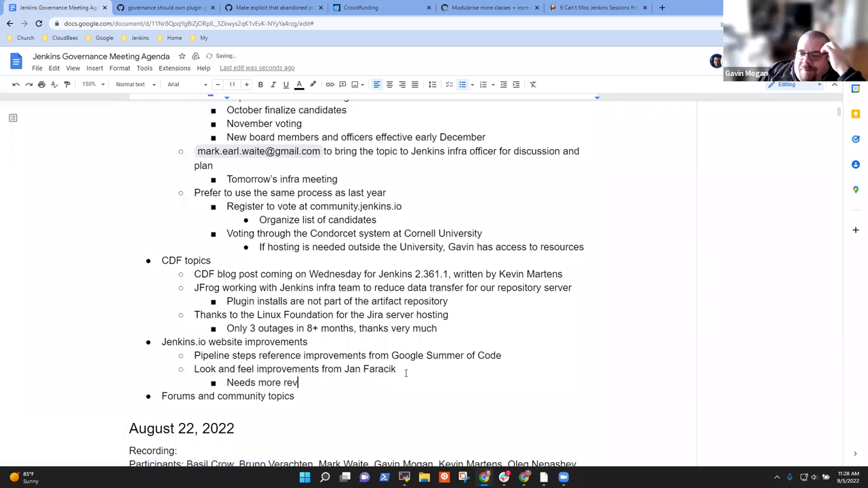
{"action": "type", "text": "iew  but looks good"}
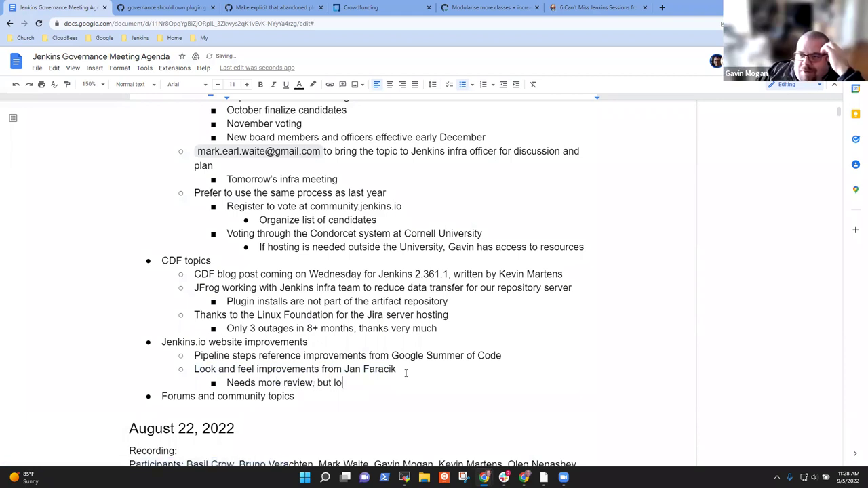
- Add 'Encourage more reviews by placing a post on the developer list and the user list'
{"action": "key", "text": "Return"}
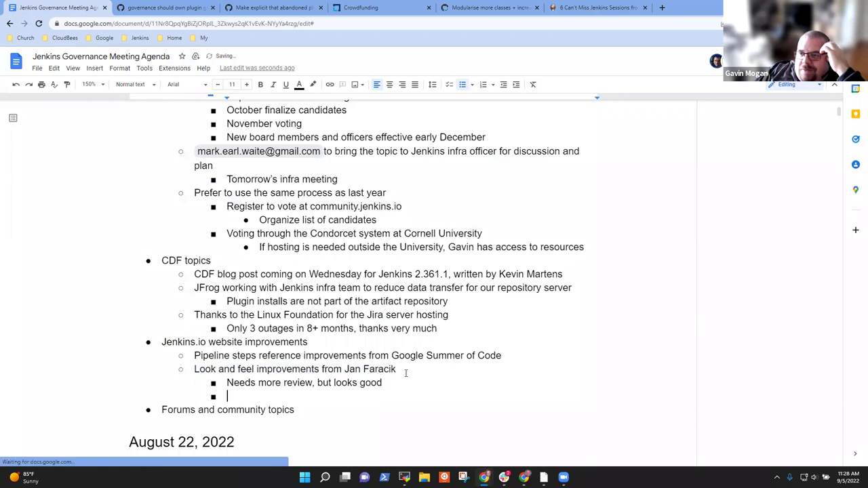
{"action": "key", "text": "shift+Tab"}
{"action": "type", "text": "Encourage more reviewer"}
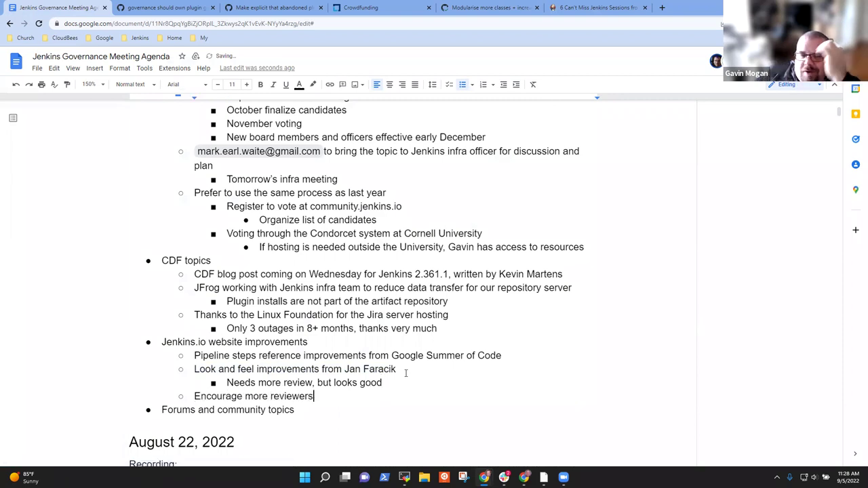
{"action": "type", "text": "s"}
{"action": "key", "text": "BackSpace"}
{"action": "key", "text": "BackSpace"}
{"action": "key", "text": "BackSpace"}
{"action": "type", "text": "s by"}
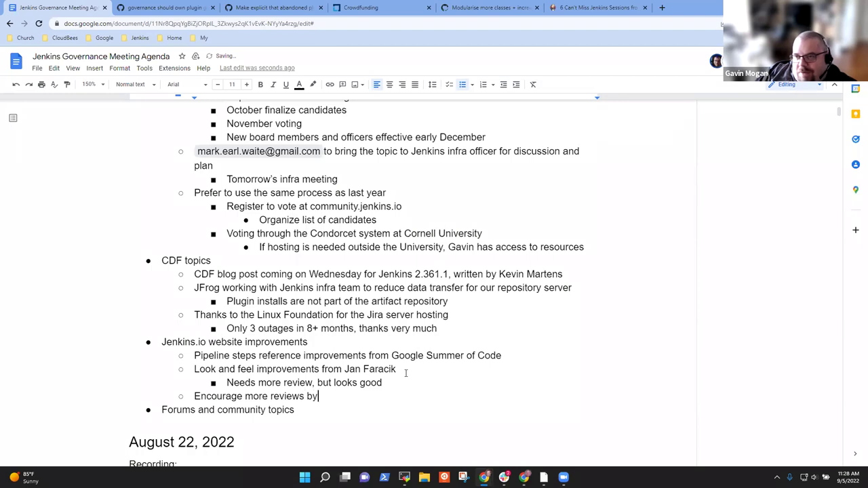
{"action": "type", "text": " placing a post "}
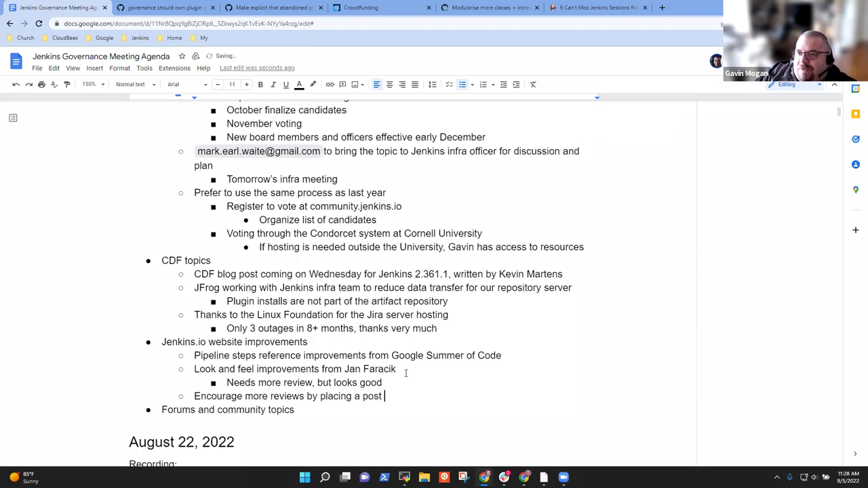
{"action": "type", "text": "on the developer "}
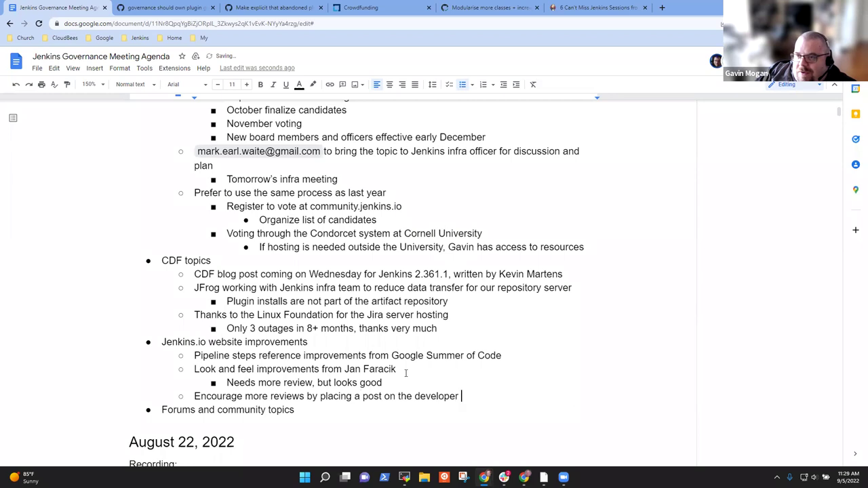
{"action": "type", "text": "list and the user "}
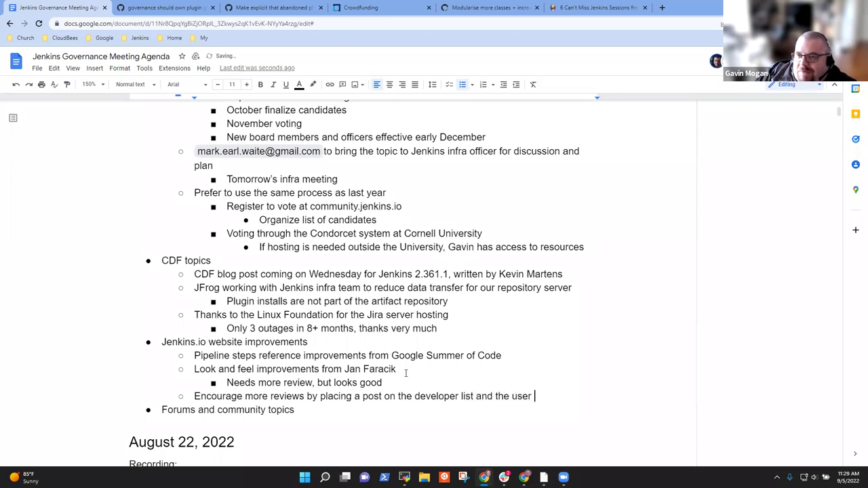
{"action": "type", "text": "list"}
- Draft a 'Layout and CSS detection' sub-note, then delete it, leaving the bullet empty
{"action": "key", "text": "Return"}
{"action": "key", "text": "Tab"}
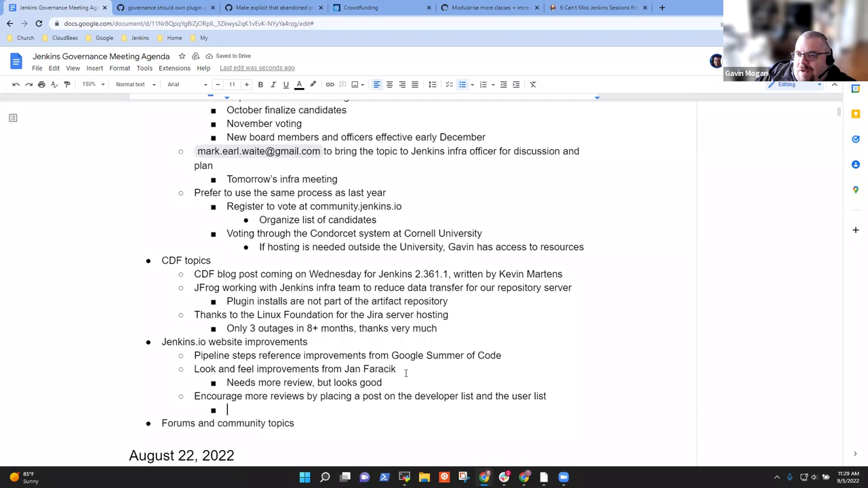
{"action": "type", "text": "Layout and CSS "}
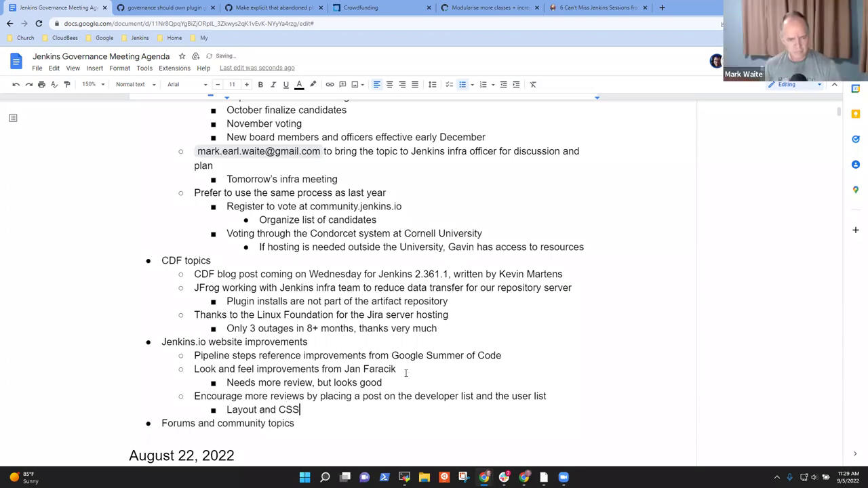
{"action": "type", "text": "detection"}
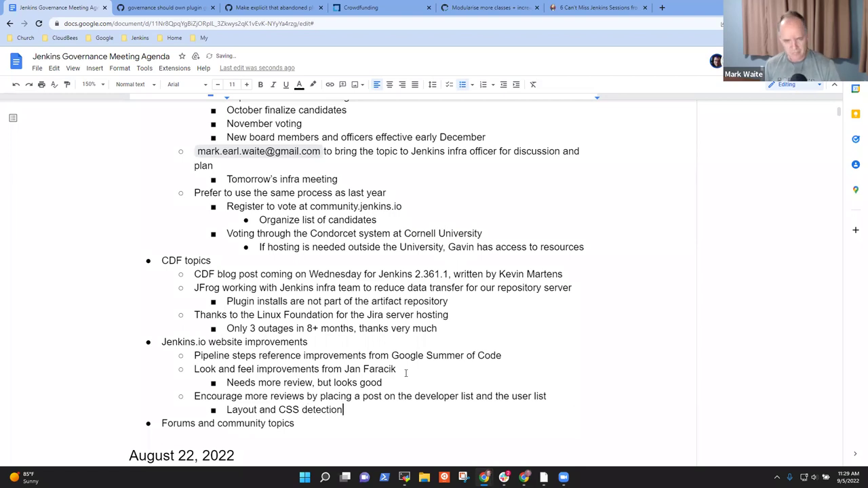
{"action": "type", "text": " is "}
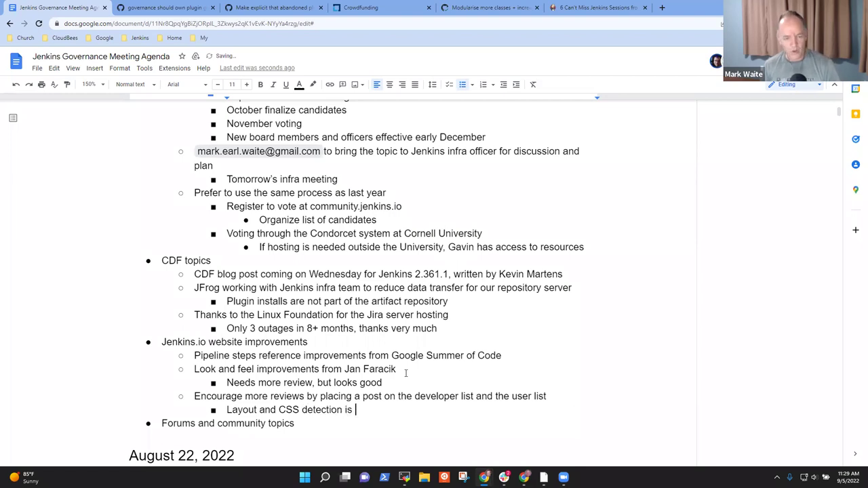
{"action": "type", "text": "of"}
{"action": "key", "text": "BackSpace"}
{"action": "key", "text": "BackSpace"}
{"action": "key", "text": "BackSpace"}
{"action": "key", "text": "BackSpace"}
{"action": "key", "text": "BackSpace"}
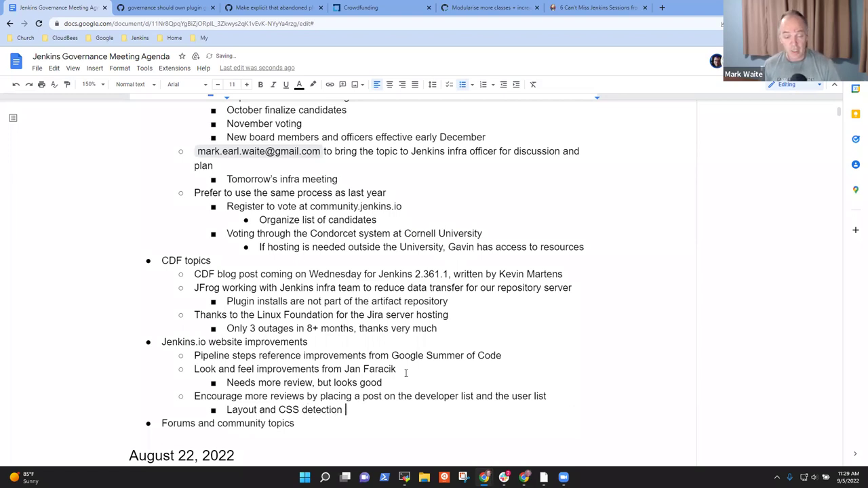
{"action": "key", "text": "BackSpace"}
{"action": "key", "text": "BackSpace"}
{"action": "key", "text": "BackSpace"}
{"action": "key", "text": "BackSpace"}
{"action": "key", "text": "BackSpace"}
{"action": "key", "text": "BackSpace"}
{"action": "key", "text": "BackSpace"}
{"action": "key", "text": "BackSpace"}
{"action": "key", "text": "BackSpace"}
{"action": "key", "text": "BackSpace"}
{"action": "key", "text": "BackSpace"}
{"action": "key", "text": "BackSpace"}
{"action": "key", "text": "BackSpace"}
{"action": "key", "text": "BackSpace"}
{"action": "key", "text": "BackSpace"}
{"action": "key", "text": "BackSpace"}
{"action": "key", "text": "BackSpace"}
{"action": "key", "text": "BackSpace"}
{"action": "key", "text": "BackSpace"}
{"action": "key", "text": "BackSpace"}
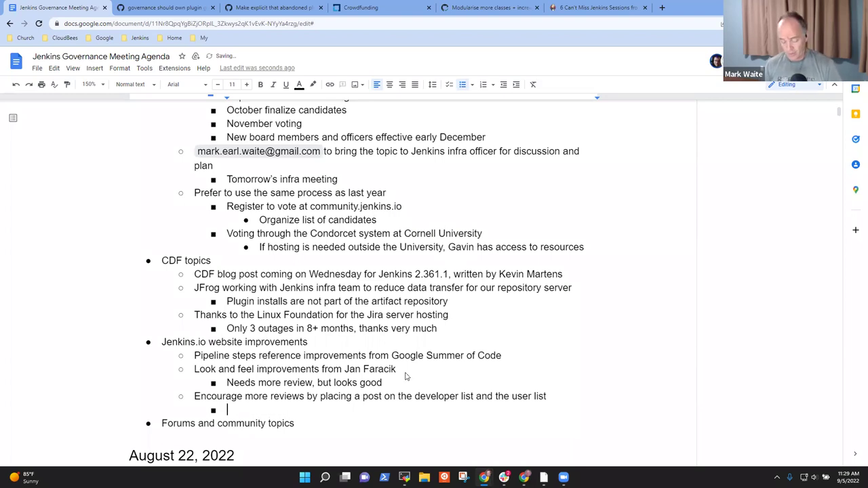
- Under 'Encourage more reviews', note inviting reviews from others and 'Contributors looking to help with layout reviews - welcome them to this one'
{"action": "type", "text": "Mark invi"}
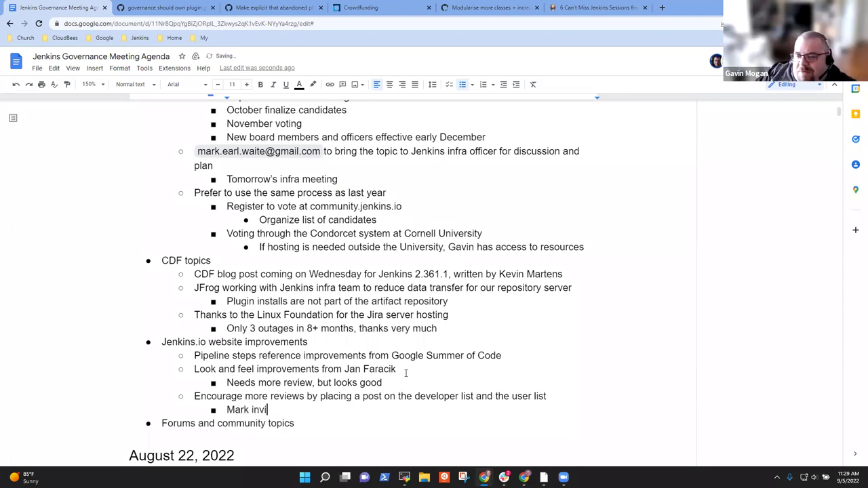
{"action": "type", "text": "te review"}
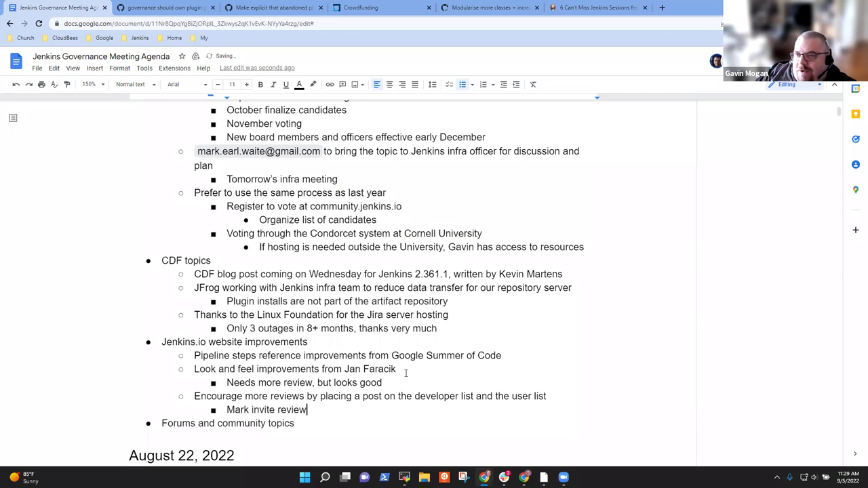
{"action": "type", "text": "s from others"}
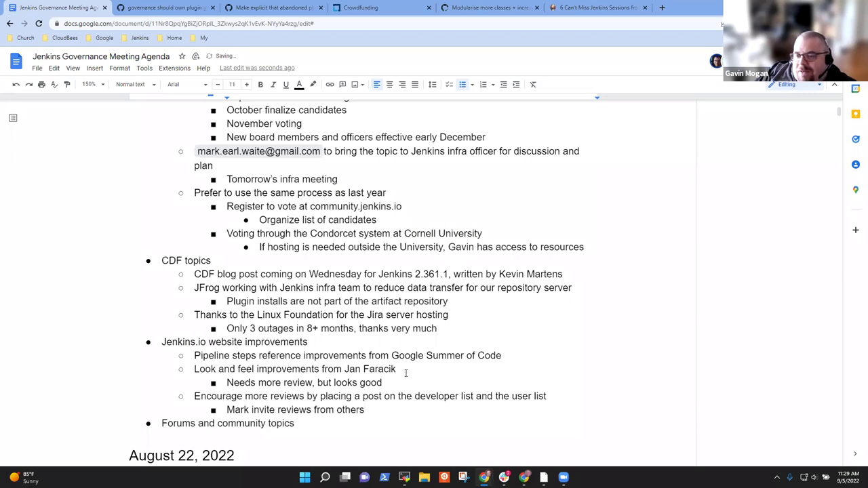
{"action": "key", "text": "Return"}
{"action": "type", "text": "Contributors into"}
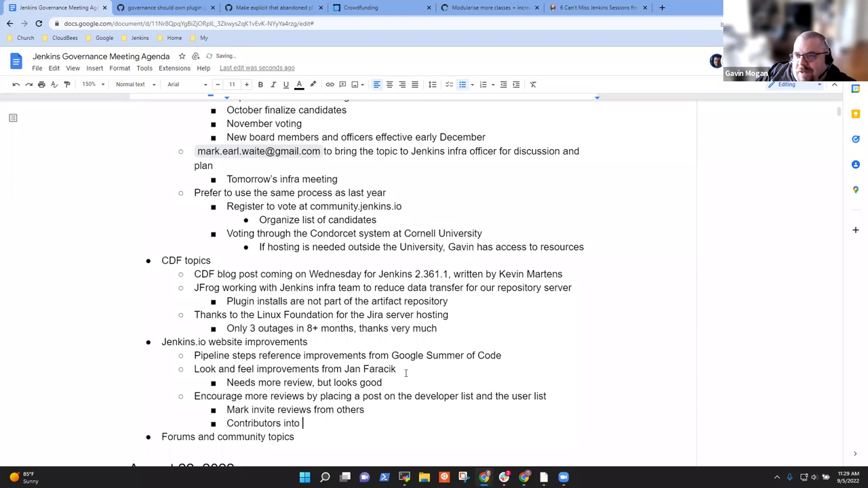
{"action": "key", "text": "ctrl+BackSpace"}
{"action": "type", "text": "looking to "}
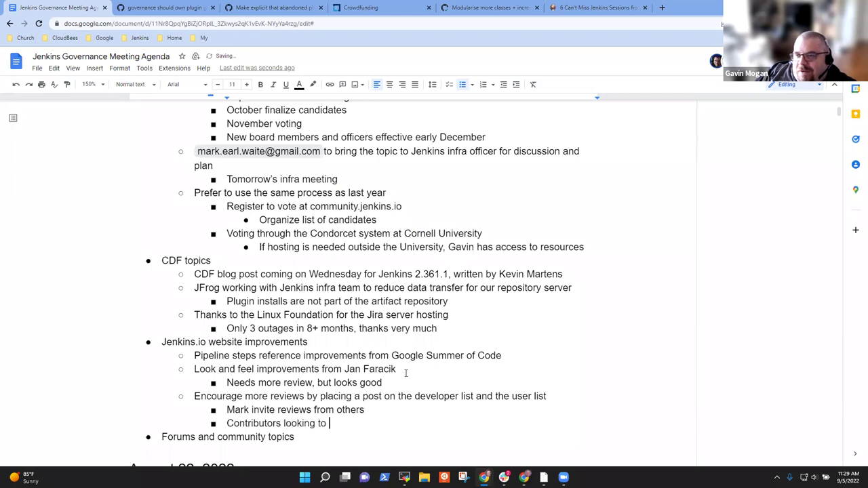
{"action": "type", "text": "help with layou"}
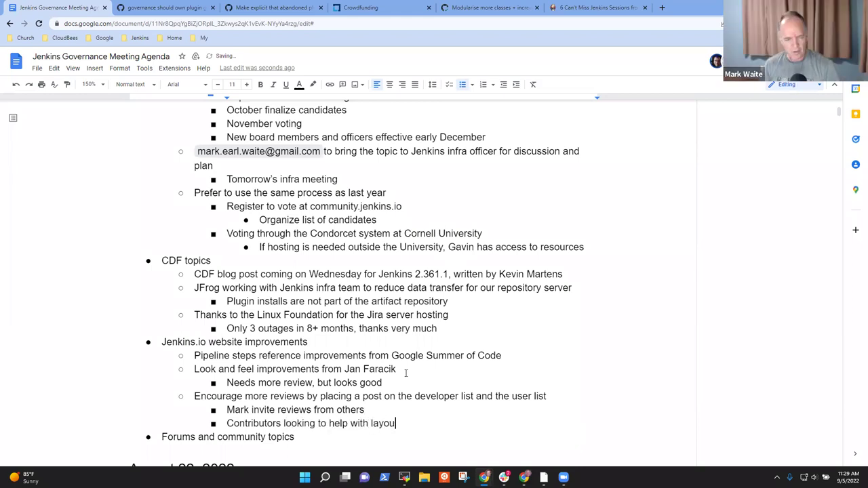
{"action": "type", "text": "t in"}
{"action": "key", "text": "BackSpace"}
{"action": "key", "text": "BackSpace"}
{"action": "type", "text": "reviews"}
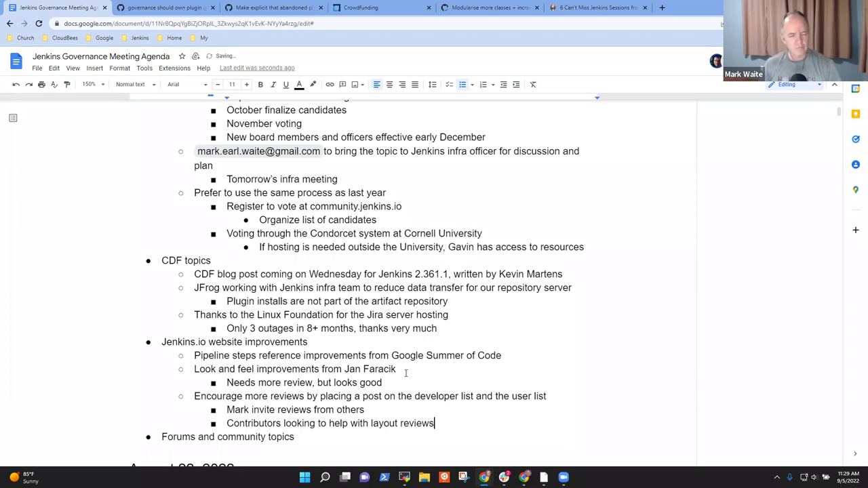
{"action": "type", "text": " - welcome them t"}
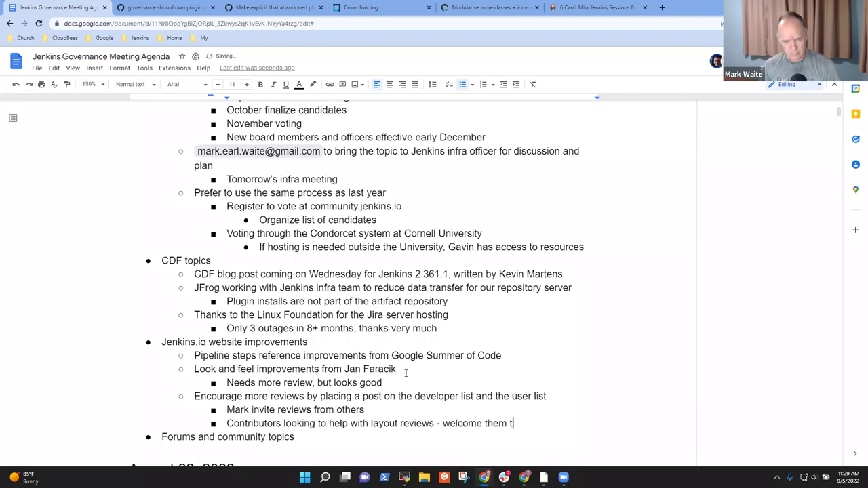
{"action": "type", "text": "o this one"}
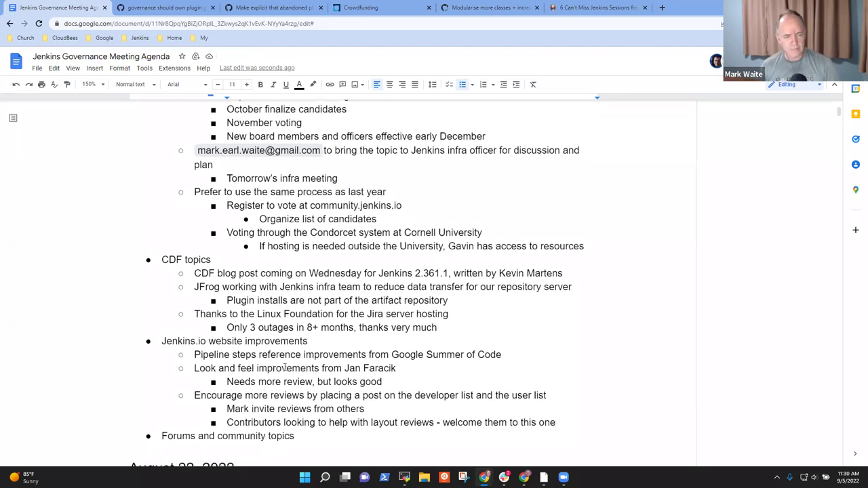
- Start an empty indented sub-bullet directly below 'Forums and community topics'
{"action": "scroll", "coordinate": [293, 283], "scroll_direction": "down", "scroll_amount": 3}
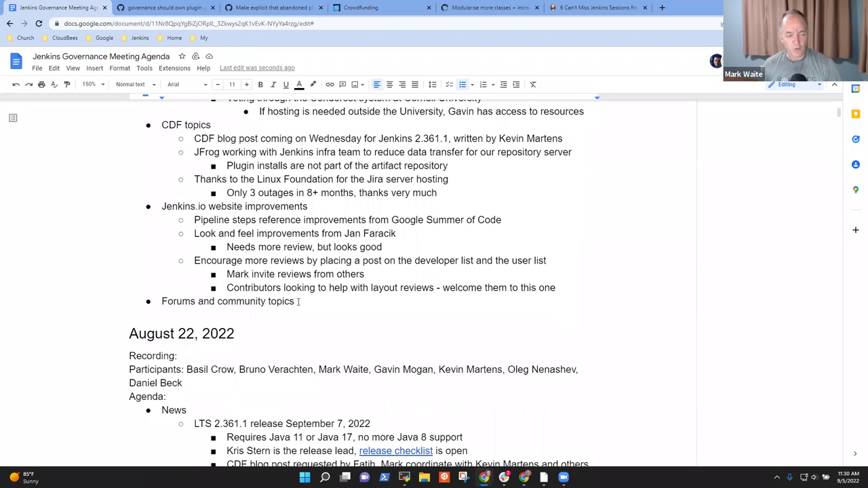
{"action": "triple_click", "coordinate": [298, 301]}
{"action": "left_click", "coordinate": [298, 301]}
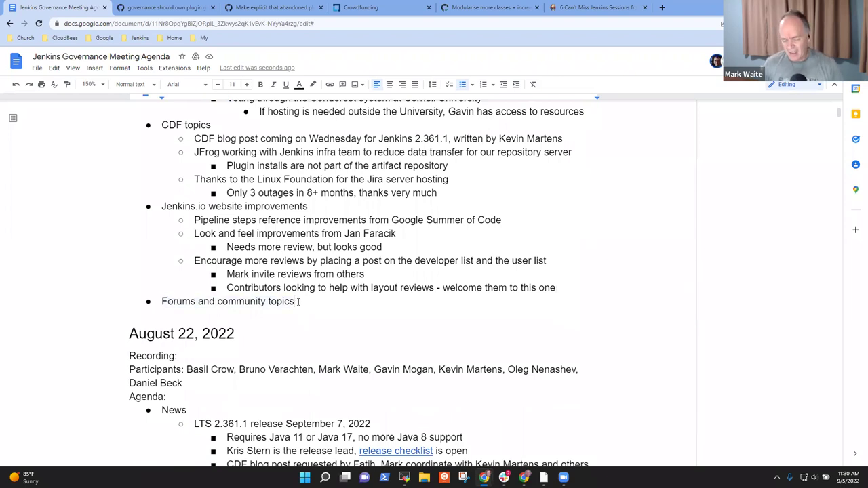
{"action": "key", "text": "Return"}
{"action": "key", "text": "Tab"}
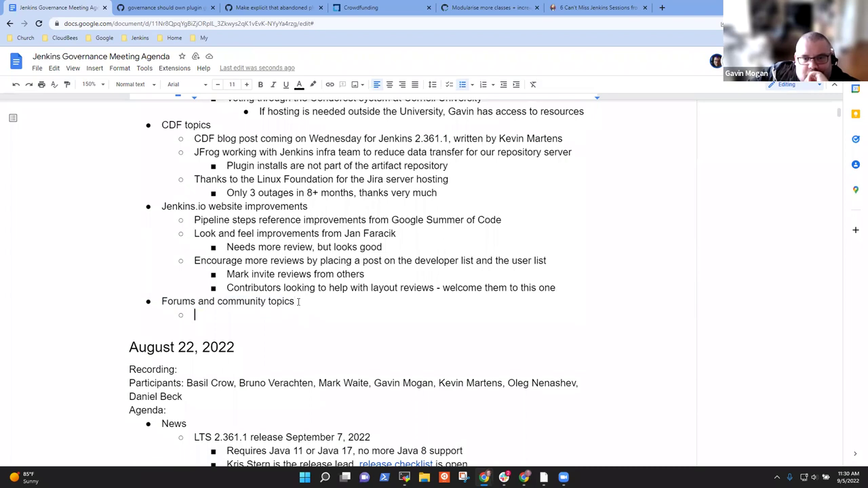
- Note 'Contributor Summit is coming Sep 27 in Orlando, FL, USA'
{"action": "type", "text": "Contributor"}
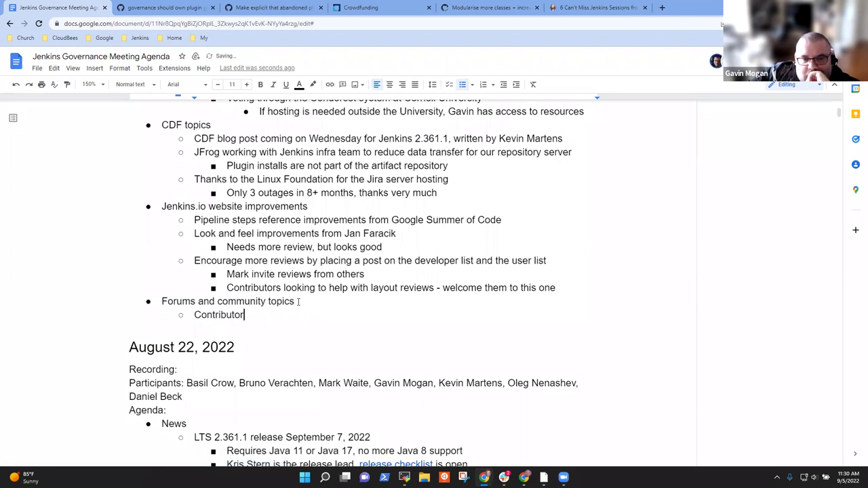
{"action": "type", "text": "Summit is c"}
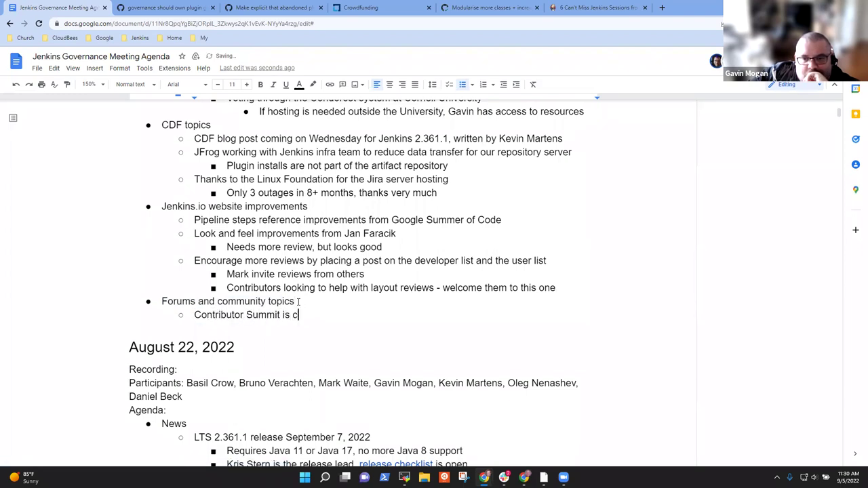
{"action": "type", "text": "oming Sep "}
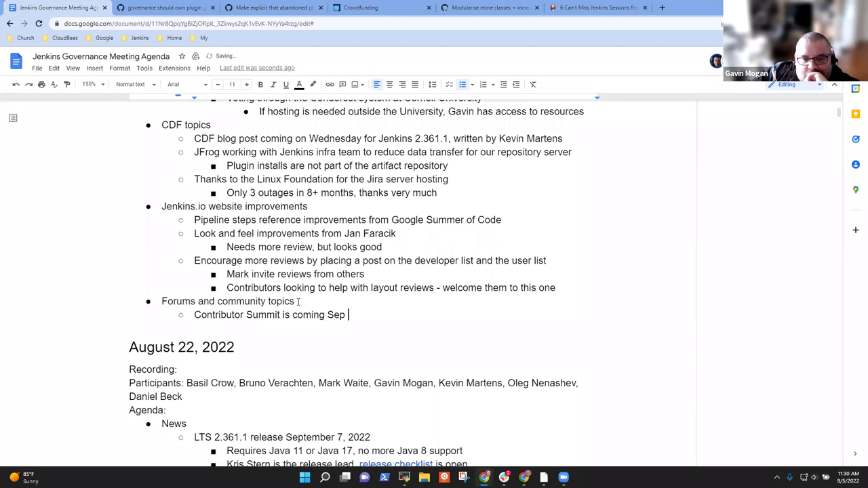
{"action": "type", "text": "27 in Ora"}
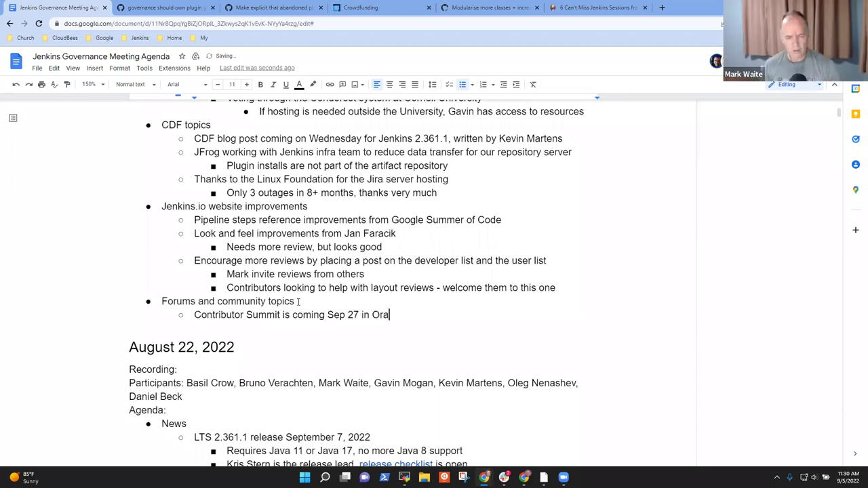
{"action": "key", "text": "BackSpace"}
{"action": "type", "text": "lando, "}
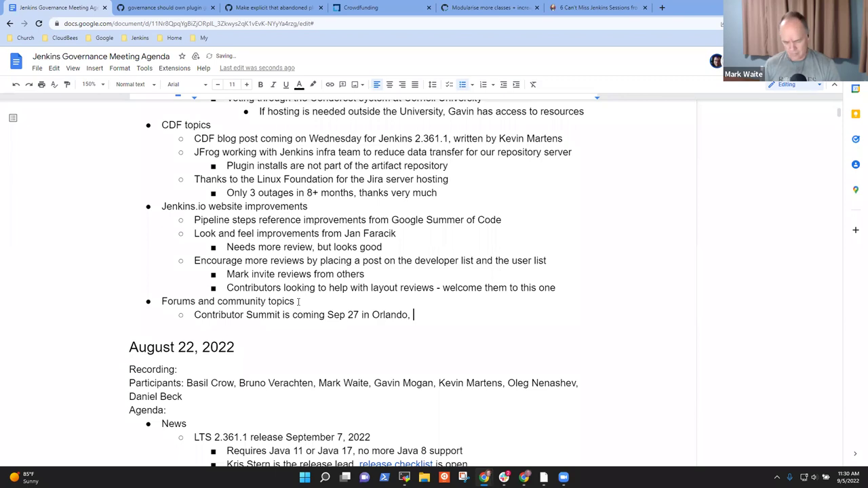
{"action": "type", "text": "FL, USA"}
{"action": "key", "text": "Return"}
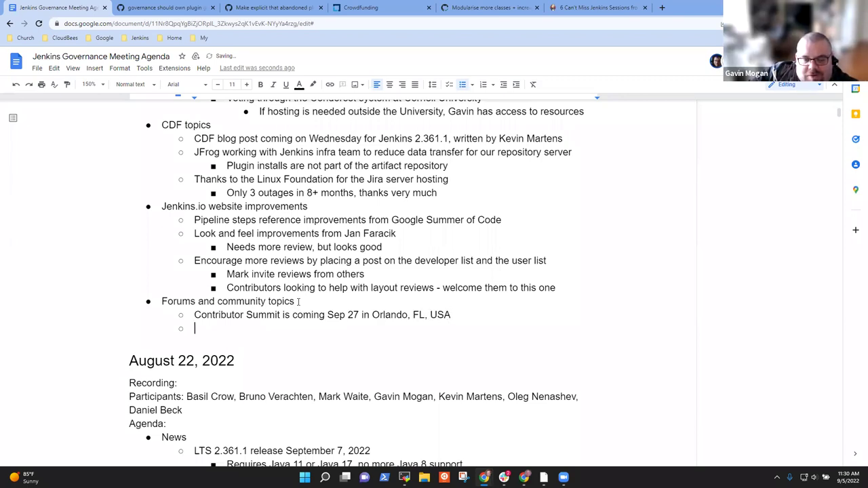
- Add 'GitHub project actions from Google Summer of Code' with sub-note 'Needs more discussion, just arrived a few hours ago'
{"action": "type", "text": "GithB"}
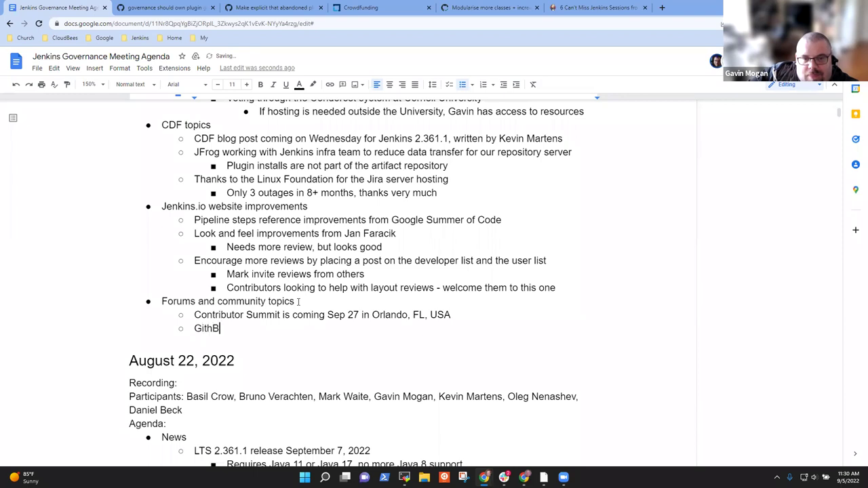
{"action": "key", "text": "BackSpace"}
{"action": "key", "text": "BackSpace"}
{"action": "type", "text": "Hub prohjec"}
{"action": "key", "text": "BackSpace"}
{"action": "key", "text": "BackSpace"}
{"action": "key", "text": "BackSpace"}
{"action": "key", "text": "BackSpace"}
{"action": "type", "text": "ject ac"}
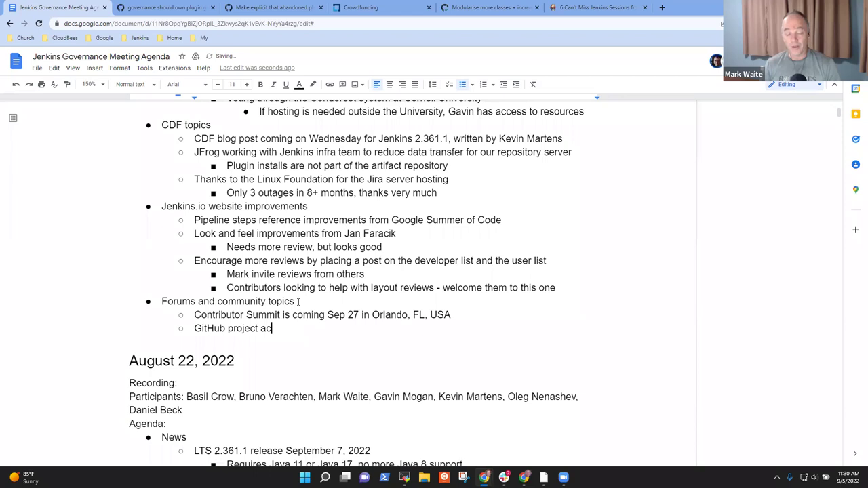
{"action": "type", "text": "ti"}
{"action": "key", "text": "BackSpace"}
{"action": "type", "text": "tion"}
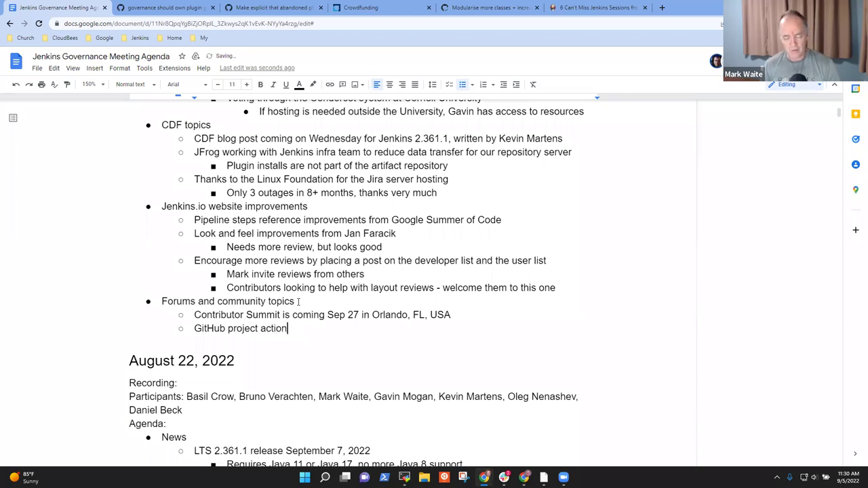
{"action": "type", "text": "s "}
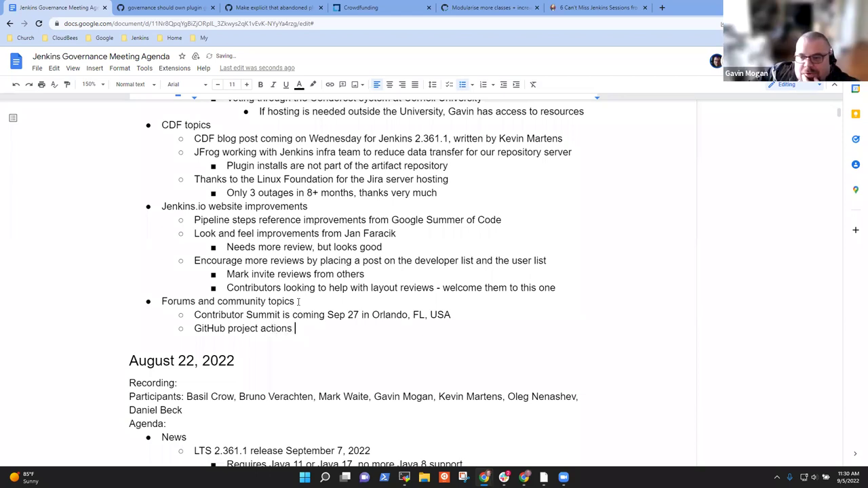
{"action": "type", "text": "for "}
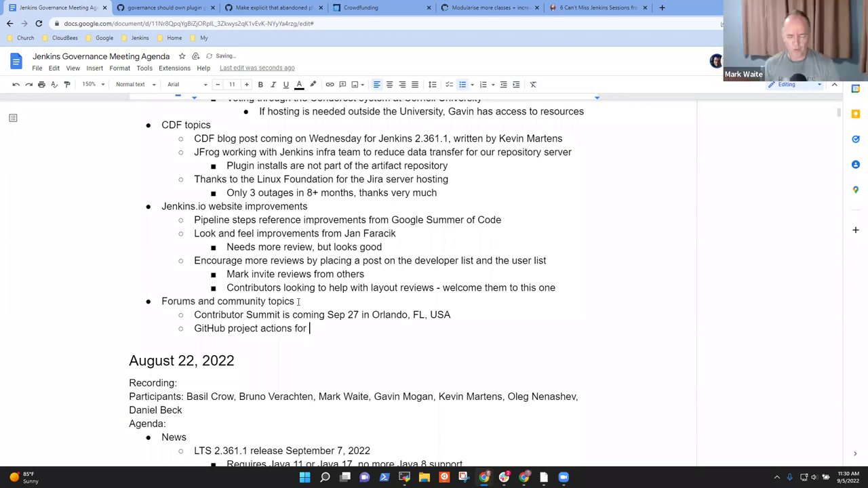
{"action": "type", "text": "th"}
{"action": "key", "text": "BackSpace"}
{"action": "key", "text": "BackSpace"}
{"action": "key", "text": "BackSpace"}
{"action": "key", "text": "BackSpace"}
{"action": "key", "text": "BackSpace"}
{"action": "key", "text": "BackSpace"}
{"action": "type", "text": "from G"}
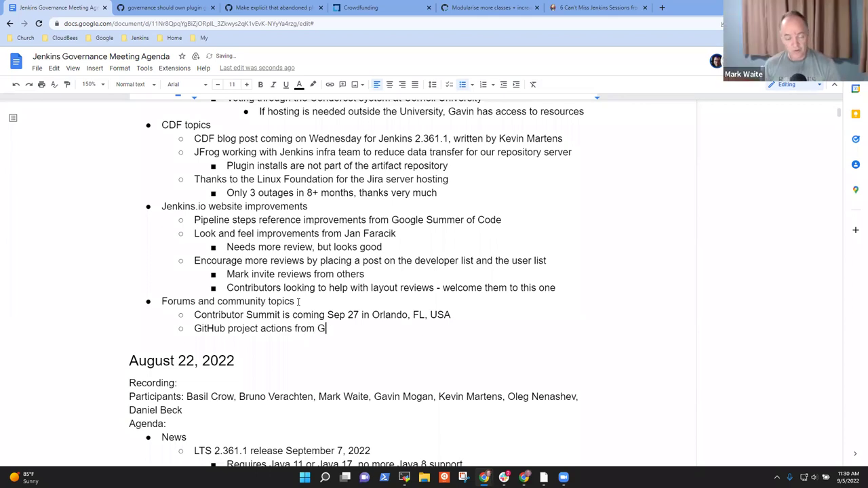
{"action": "type", "text": "oogle Summer "}
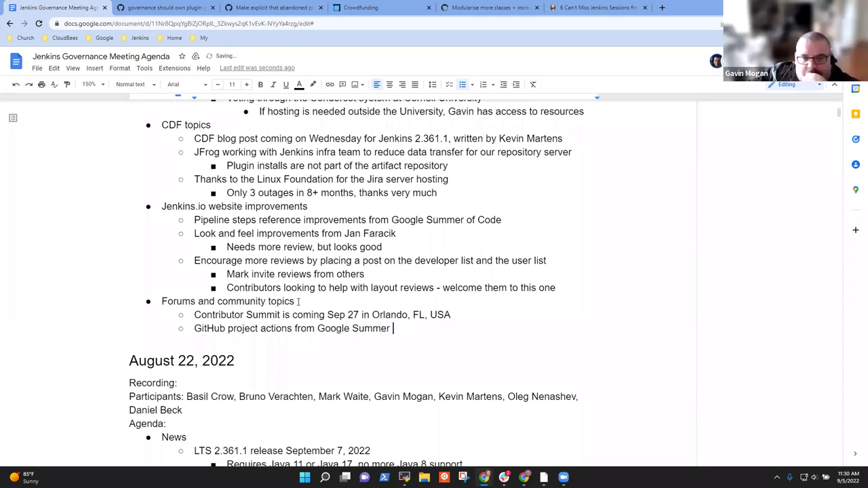
{"action": "type", "text": "of Code"}
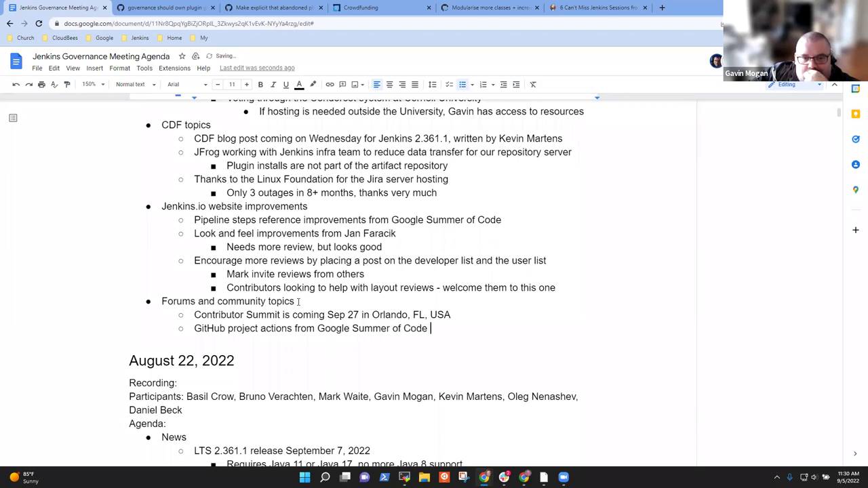
{"action": "key", "text": "Return"}
{"action": "key", "text": "Tab"}
{"action": "type", "text": "Needs"}
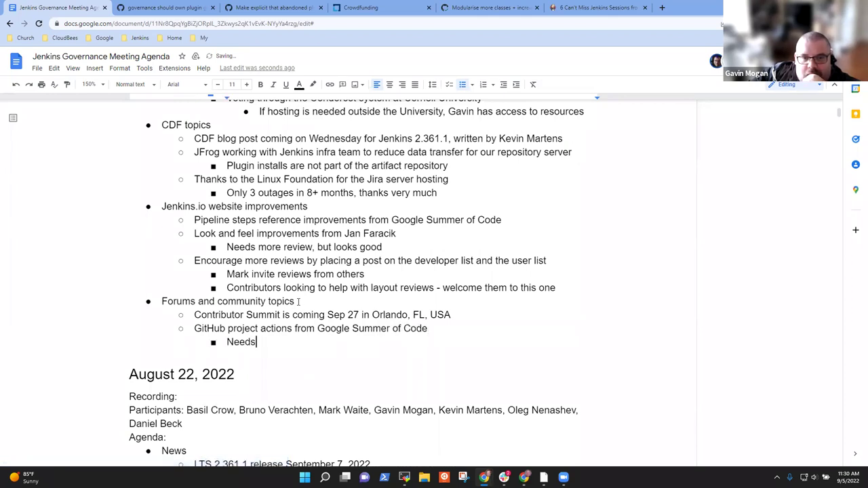
{"action": "type", "text": " more discussion,"}
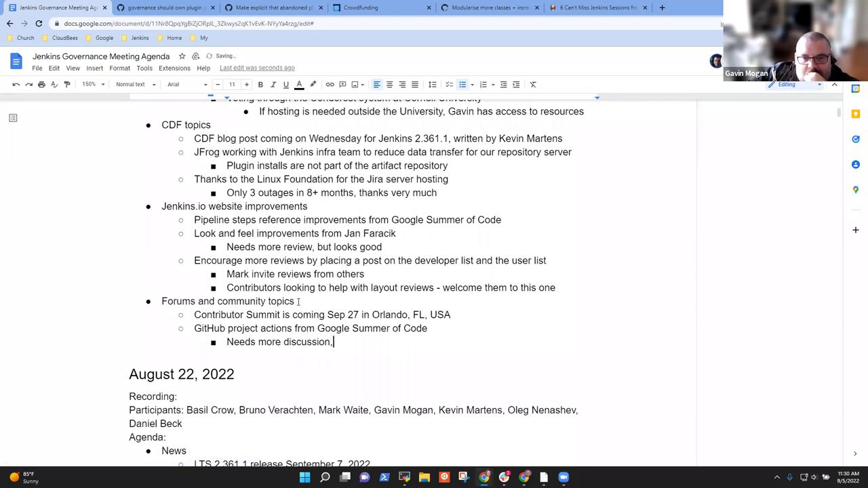
{"action": "type", "text": " just arrived a "}
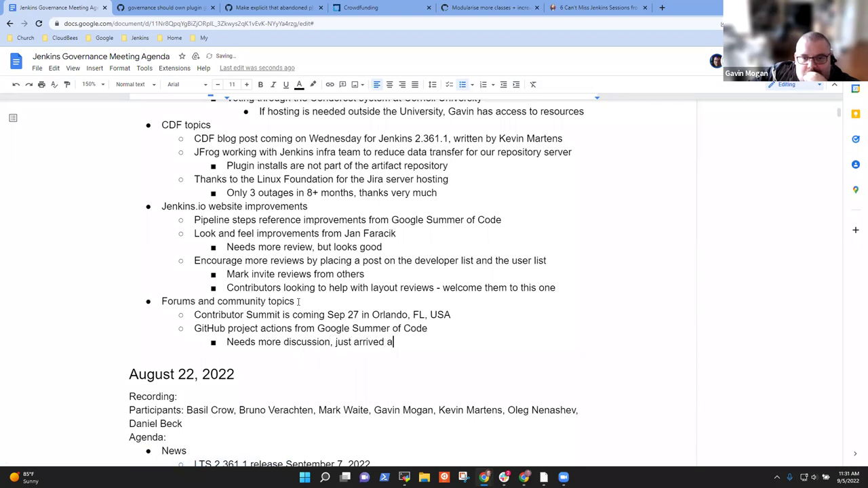
{"action": "type", "text": "few hours "}
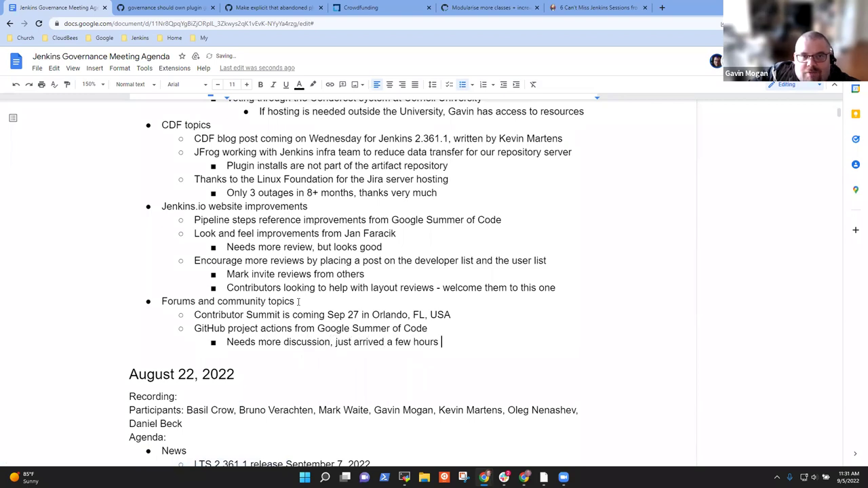
{"action": "type", "text": "ago"}
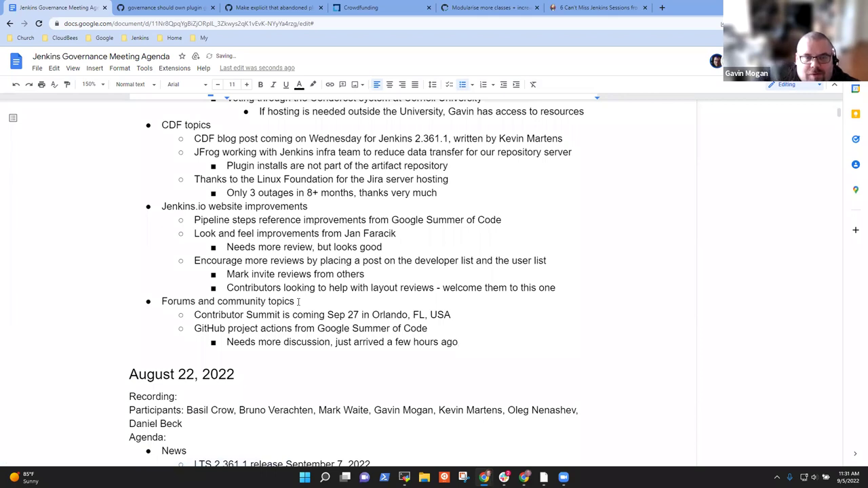
- Add topic notes 'Forum questions continue to ebb and flow' and Slack's blogpost on their Jenkins deployment
{"action": "key", "text": "Return"}
{"action": "key", "text": "shift+Tab"}
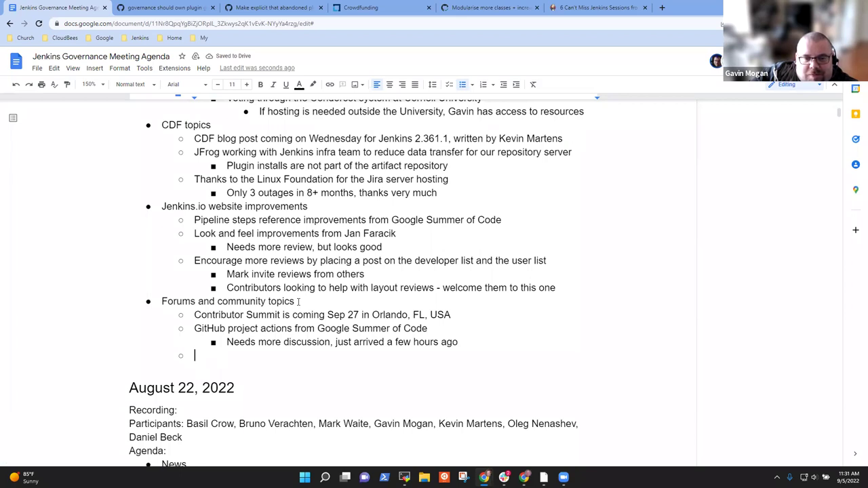
{"action": "type", "text": "Forum questions continue "}
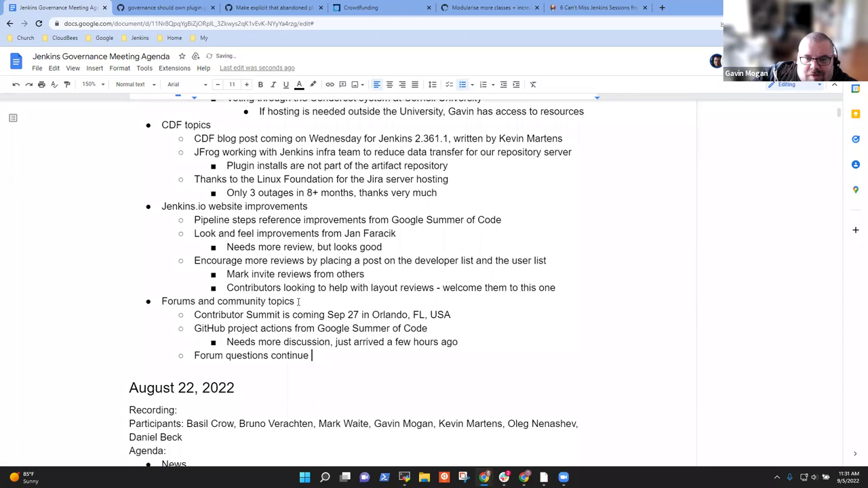
{"action": "type", "text": "to ebb"}
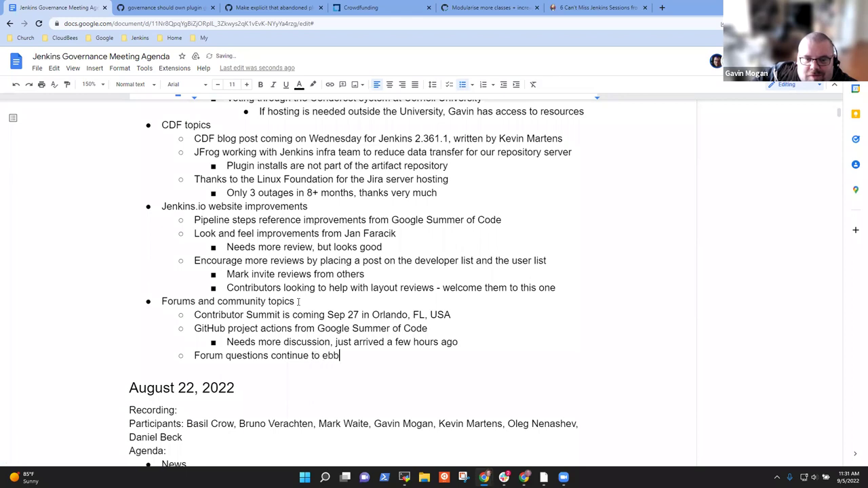
{"action": "type", "text": " and flow"}
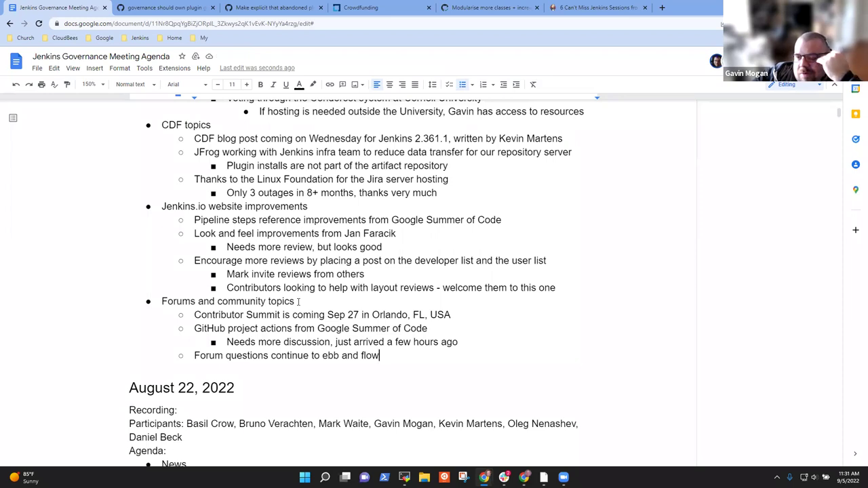
{"action": "key", "text": "Return"}
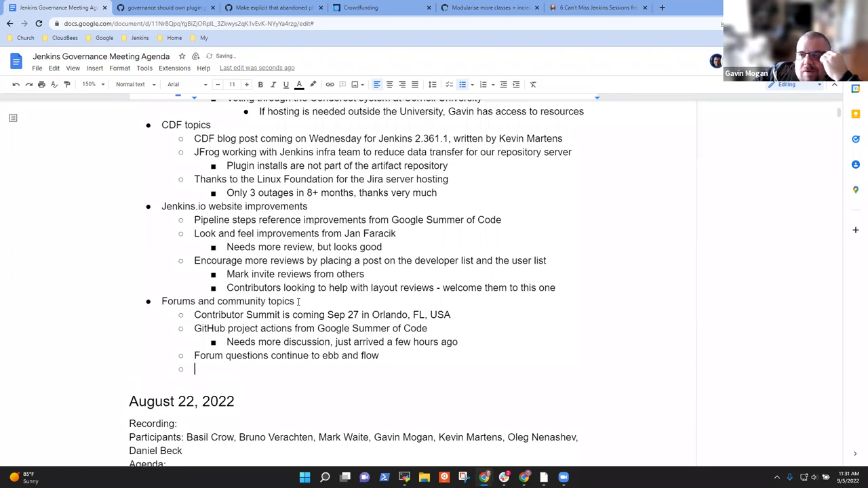
{"action": "type", "text": "Slack"}
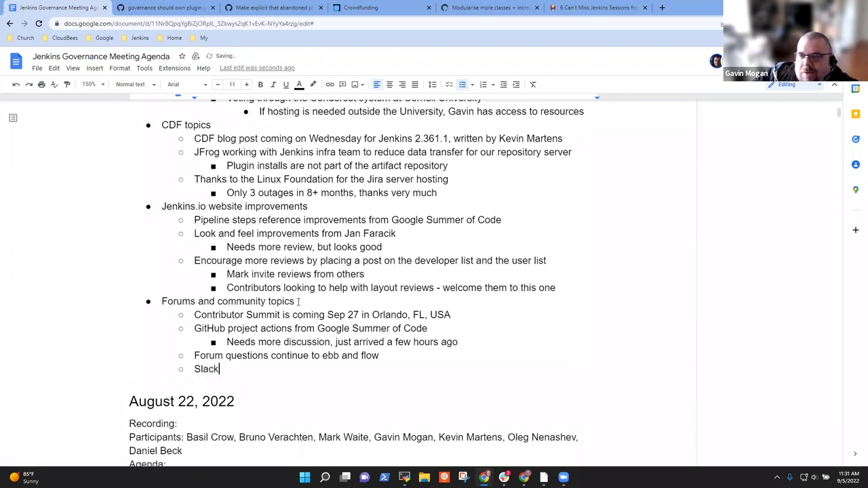
{"action": "key", "text": "ctrl+BackSpace"}
{"action": "type", "text": "Slack bo"}
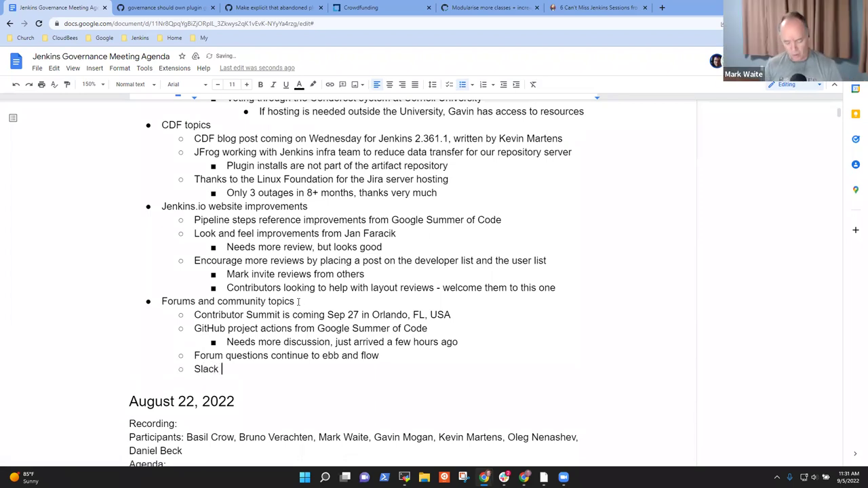
{"action": "type", "text": "ts and"}
{"action": "key", "text": "ctrl+BackSpace"}
{"action": "key", "text": "ctrl+BackSpace"}
{"action": "type", "text": "blogpost on "}
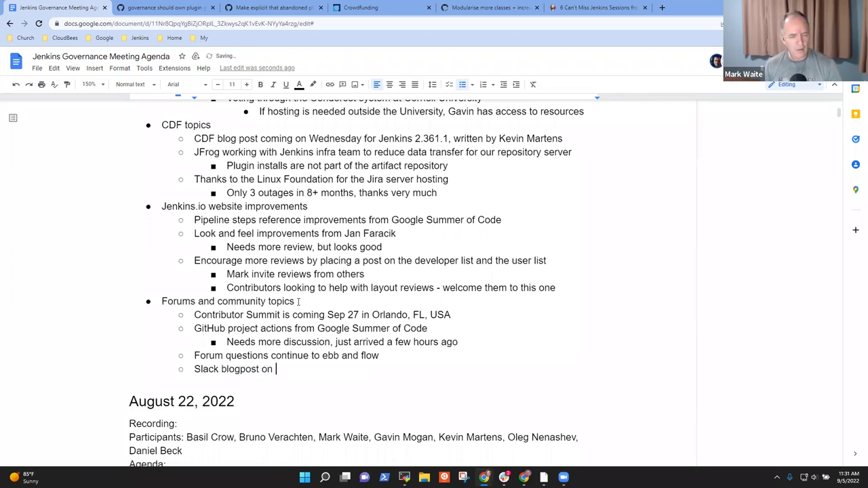
{"action": "type", "text": "their Jenkins "}
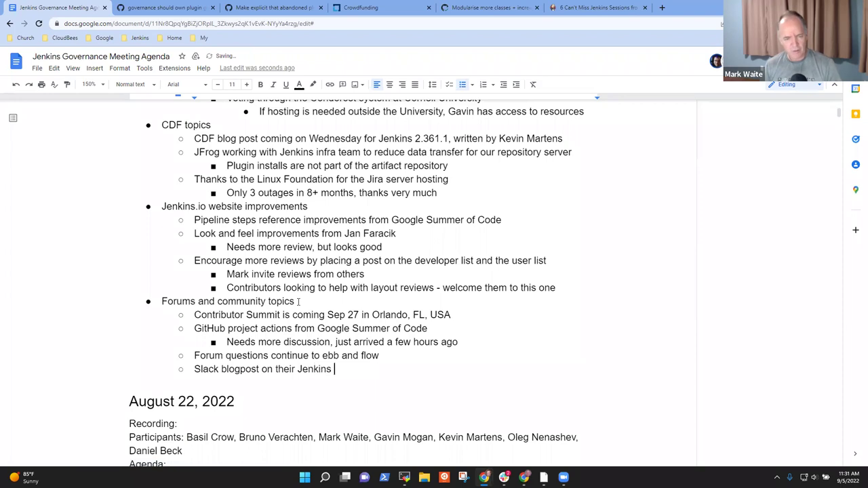
{"action": "type", "text": "deplom"}
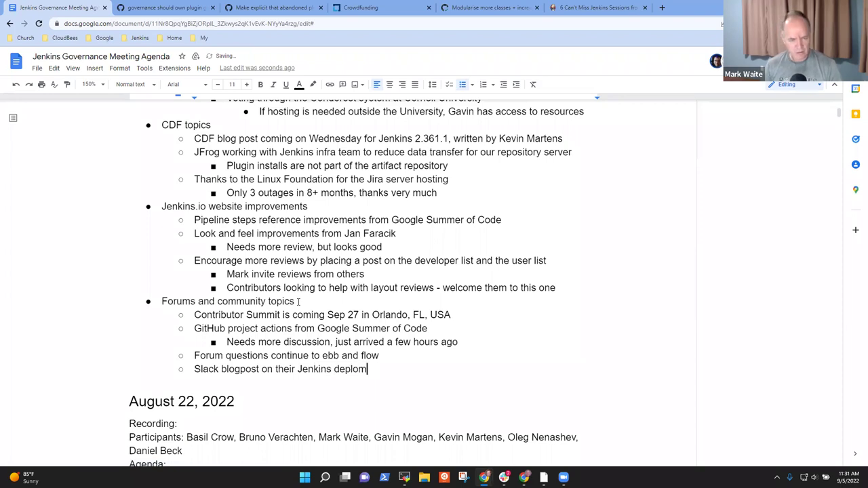
{"action": "key", "text": "BackSpace"}
{"action": "type", "text": "yment and"}
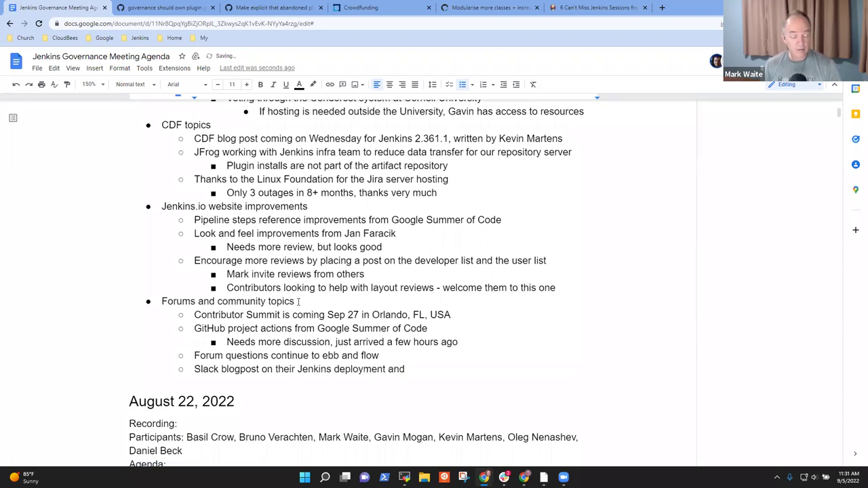
{"action": "type", "text": " how they accelerated with it"}
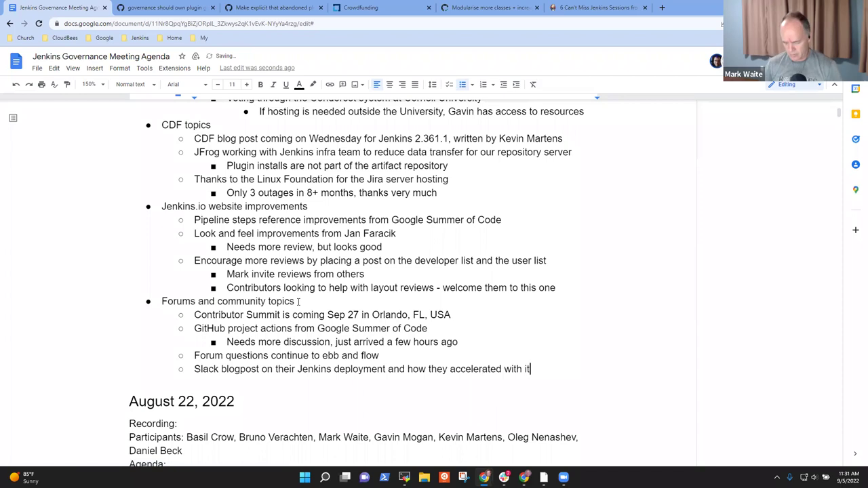
- Under the Slack item, add 'See Advocacy and Outreach SIG', then return to topic level
{"action": "key", "text": "Return"}
{"action": "key", "text": "Tab"}
{"action": "type", "text": "See Advov"}
{"action": "key", "text": "BackSpace"}
{"action": "type", "text": "cacya nd Ou"}
{"action": "key", "text": "BackSpace"}
{"action": "key", "text": "BackSpace"}
{"action": "key", "text": "BackSpace"}
{"action": "key", "text": "BackSpace"}
{"action": "key", "text": "BackSpace"}
{"action": "key", "text": "BackSpace"}
{"action": "key", "text": "BackSpace"}
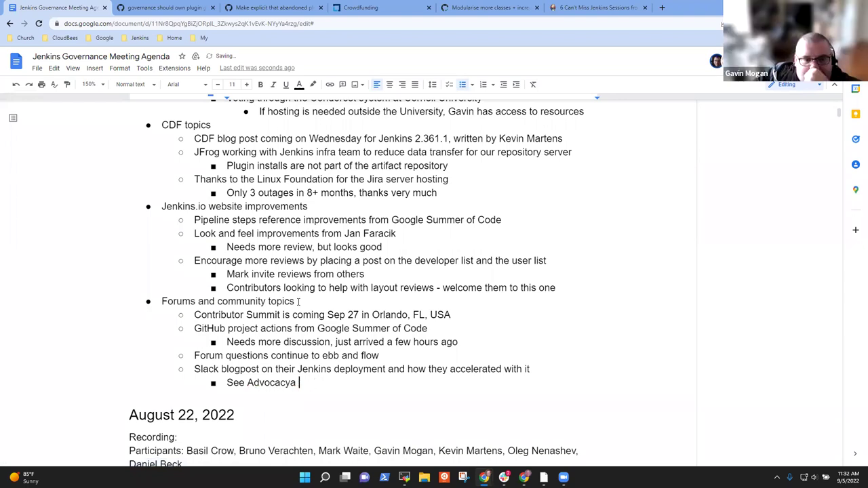
{"action": "type", "text": "and Outreach SIG"}
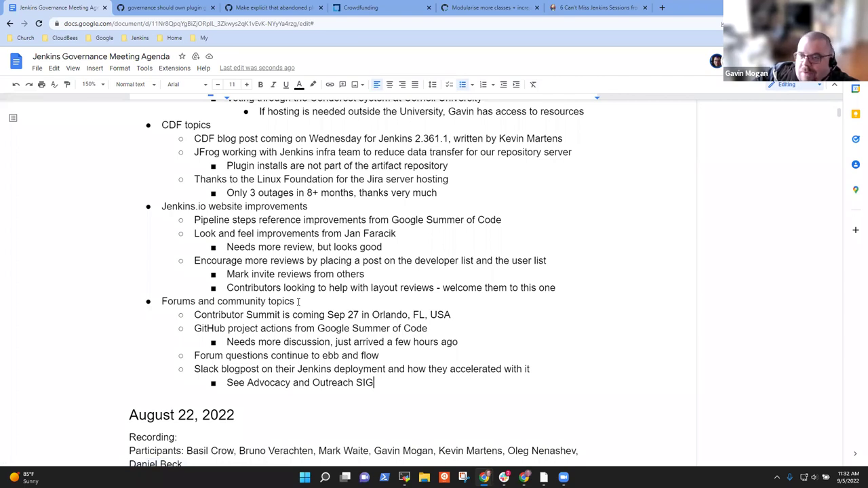
{"action": "key", "text": "Return"}
{"action": "key", "text": "shift+Tab"}
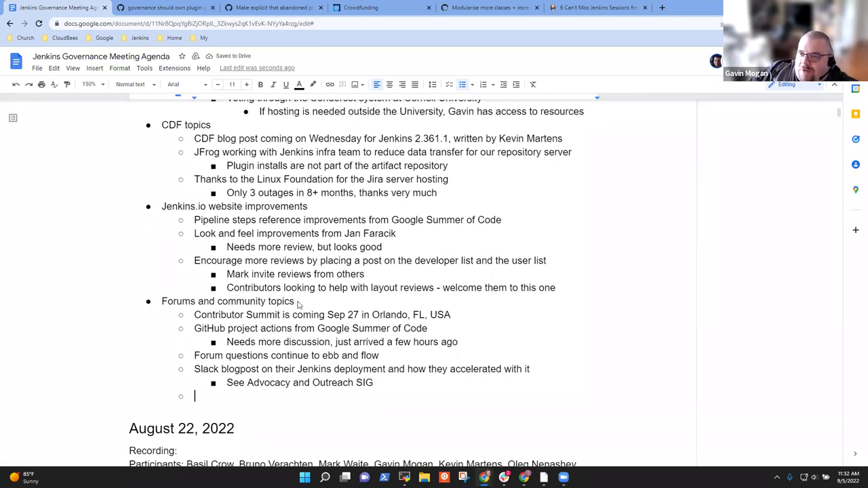
- Add the agenda item 'Merging and retiring old plugins that have replacements'
{"action": "type", "text": "Merging and ret"}
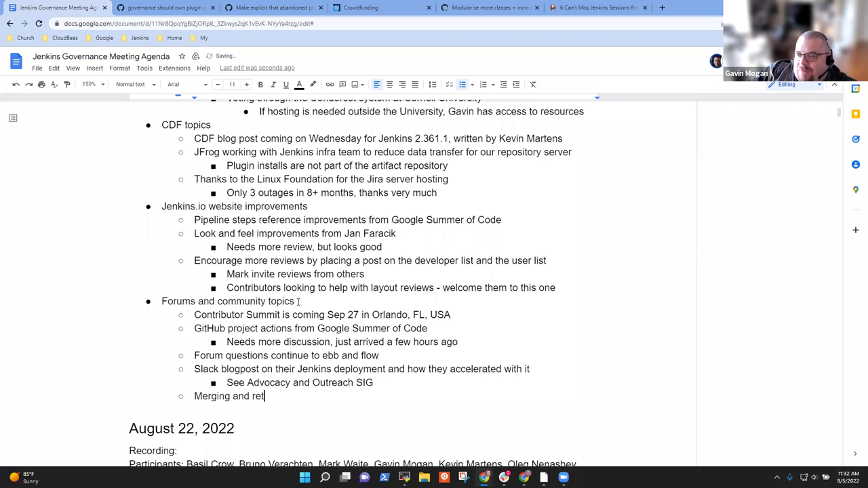
{"action": "type", "text": "iring old "}
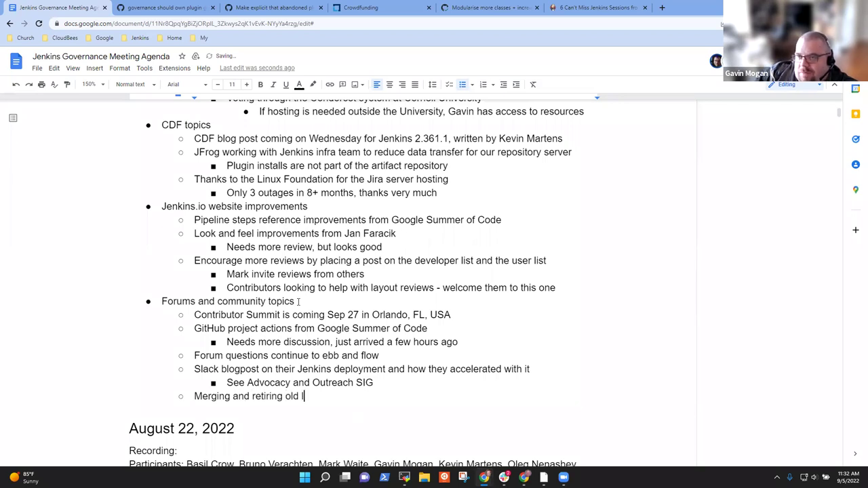
{"action": "type", "text": "plugins that ha"}
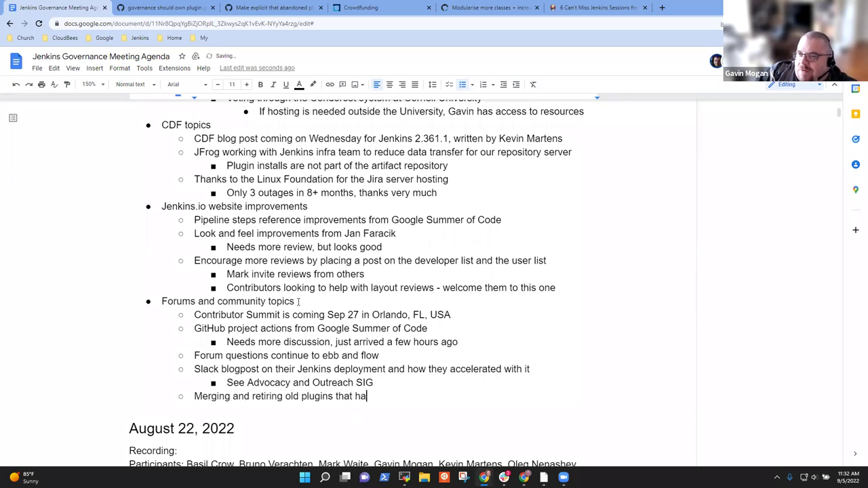
{"action": "type", "text": "ve replacements"}
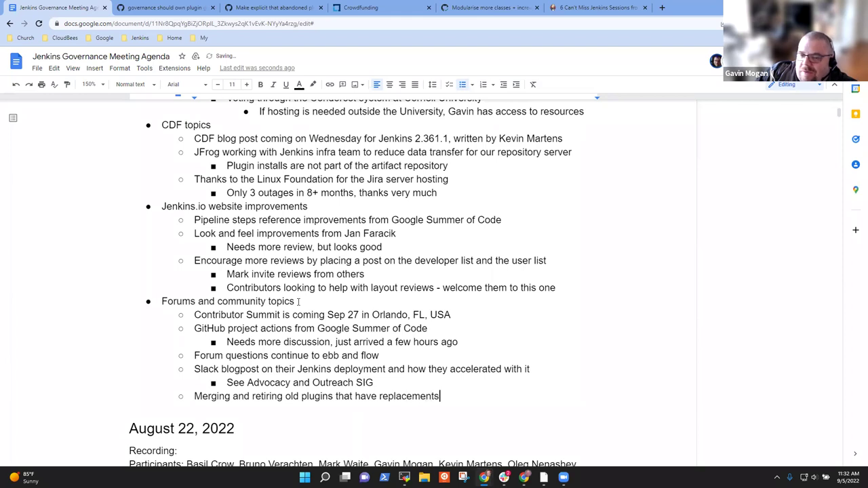
{"action": "key", "text": "Return"}
{"action": "key", "text": "Tab"}
- Note 'Continue on the mailing list' and 'Contributor was interested in pursuing it further, few months in the future'
{"action": "type", "text": "Contact"}
{"action": "key", "text": "ctrl+BackSpace"}
{"action": "type", "text": "Commun"}
{"action": "key", "text": "BackSpace"}
{"action": "key", "text": "BackSpace"}
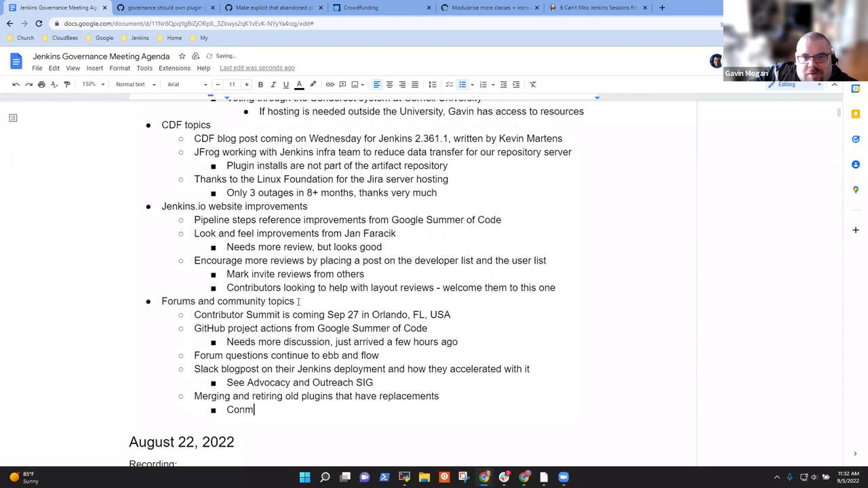
{"action": "key", "text": "BackSpace"}
{"action": "type", "text": "tinue ont he m"}
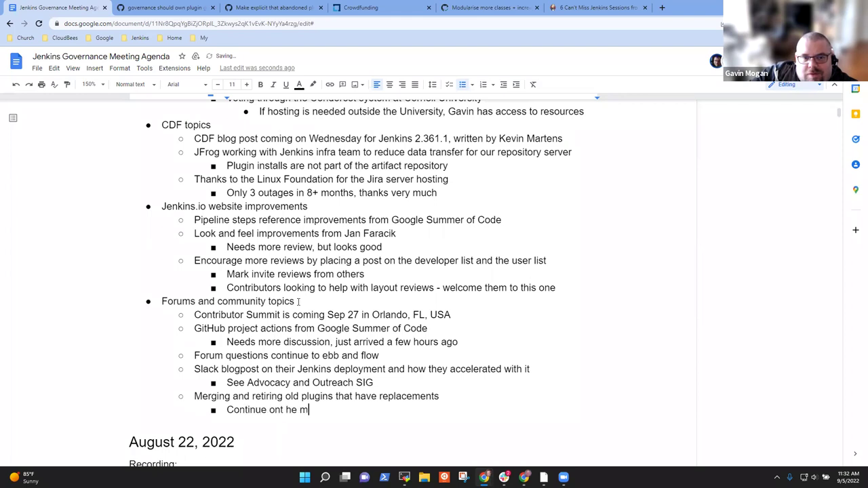
{"action": "key", "text": "BackSpace"}
{"action": "key", "text": "BackSpace"}
{"action": "key", "text": "BackSpace"}
{"action": "key", "text": "BackSpace"}
{"action": "key", "text": "BackSpace"}
{"action": "key", "text": "BackSpace"}
{"action": "type", "text": "the mailing lists"}
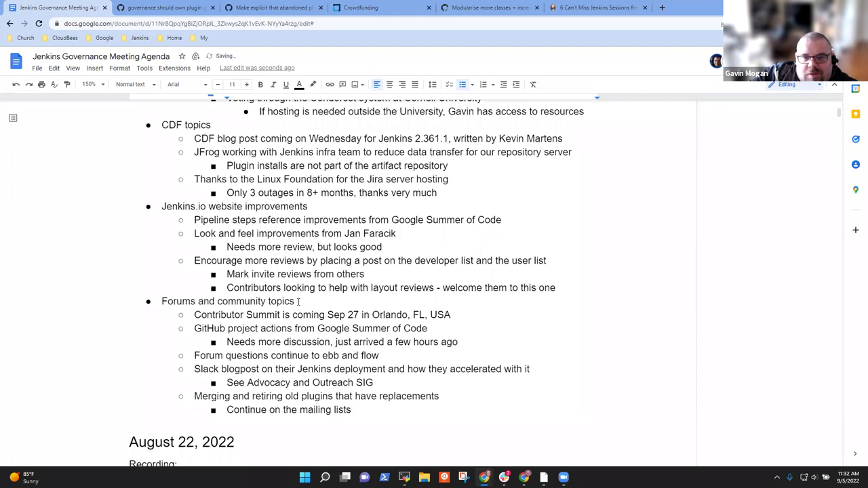
{"action": "key", "text": "BackSpace"}
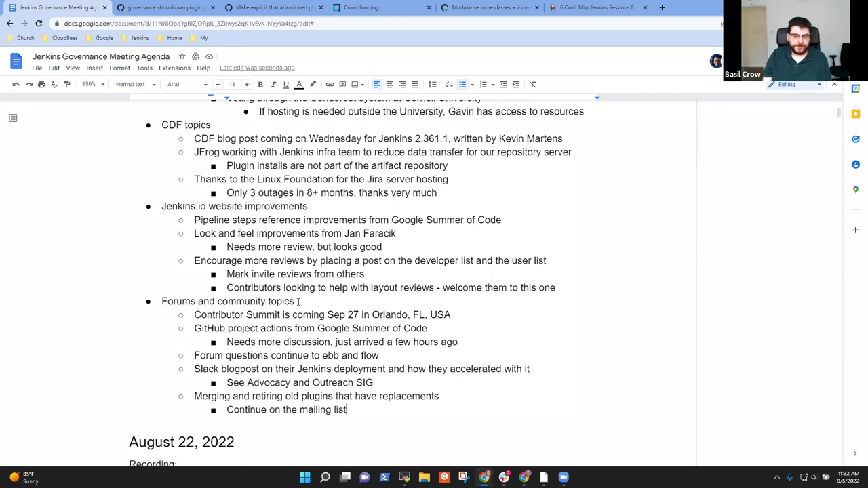
{"action": "key", "text": "Return"}
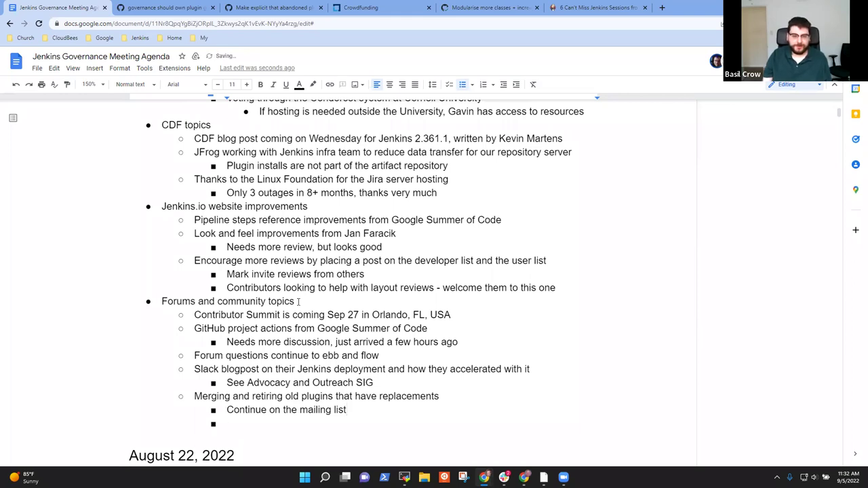
{"action": "type", "text": "Contributor was i"}
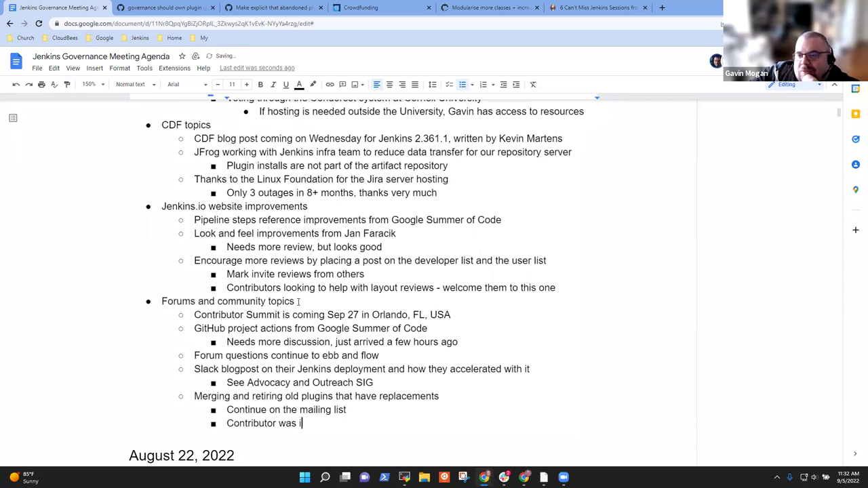
{"action": "type", "text": "nterested in pur"}
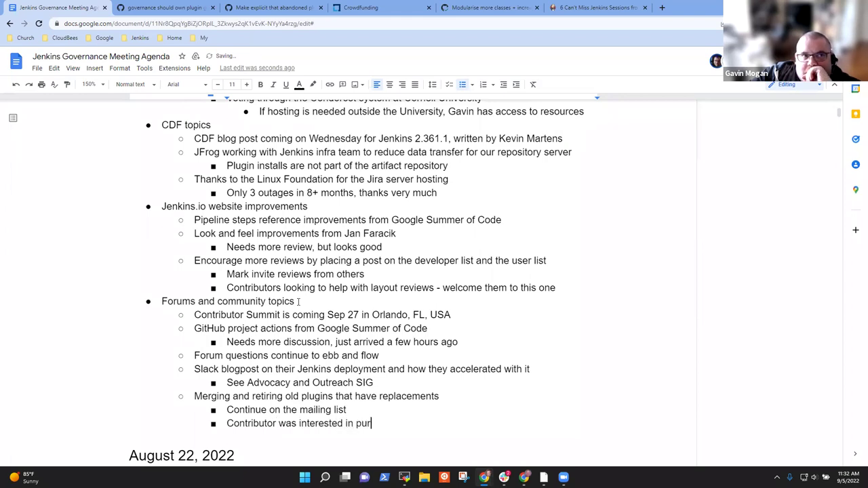
{"action": "type", "text": "suing it fu"}
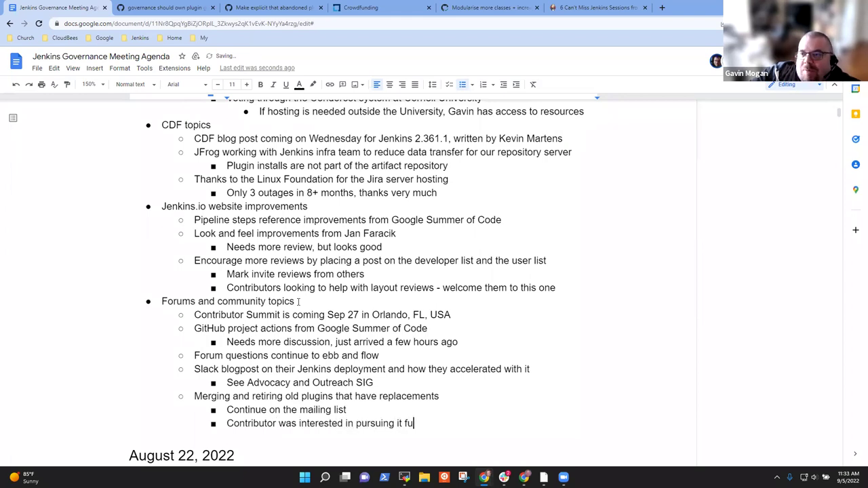
{"action": "type", "text": "rther,"}
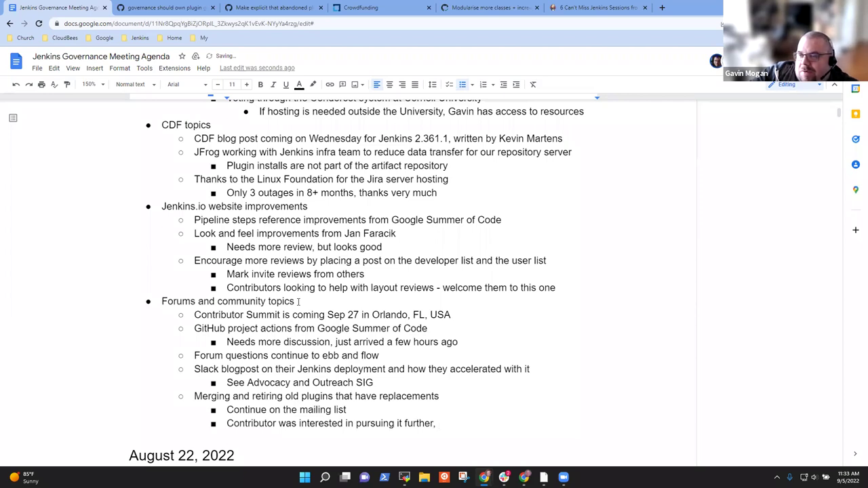
{"action": "type", "text": " few months"}
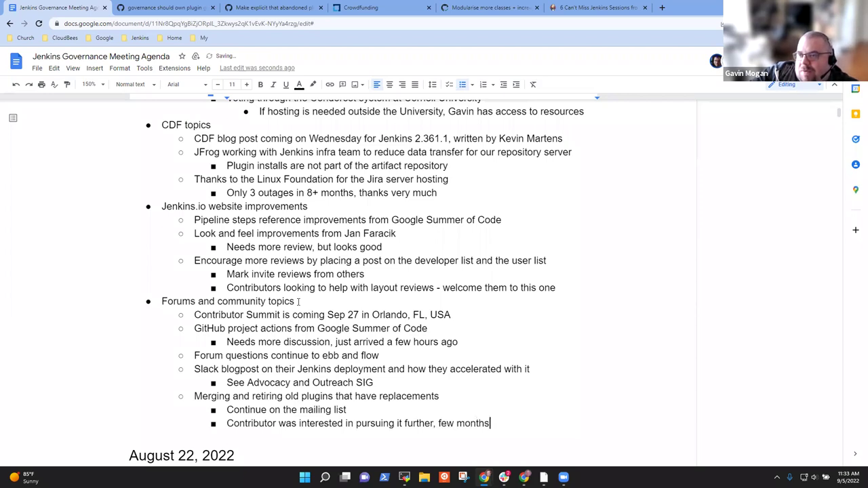
{"action": "type", "text": " in the future"}
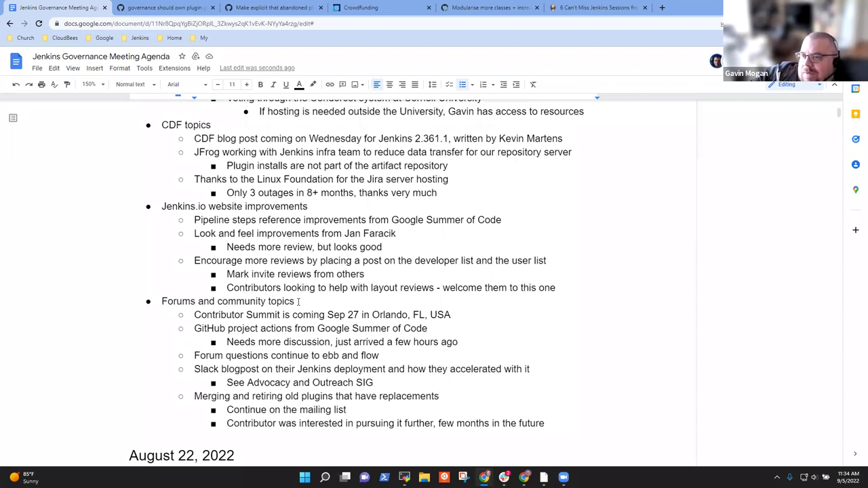
- Change the note to read 'Continue discussions on the mailing list'
{"action": "key", "text": "Down"}
{"action": "key", "text": "Down"}
{"action": "key", "text": "End"}
{"action": "key", "text": "Up"}
{"action": "key", "text": "ctrl+Left"}
{"action": "key", "text": "ctrl+Left"}
{"action": "key", "text": "ctrl+Left"}
{"action": "key", "text": "ctrl+Left"}
{"action": "type", "text": "discussions"}
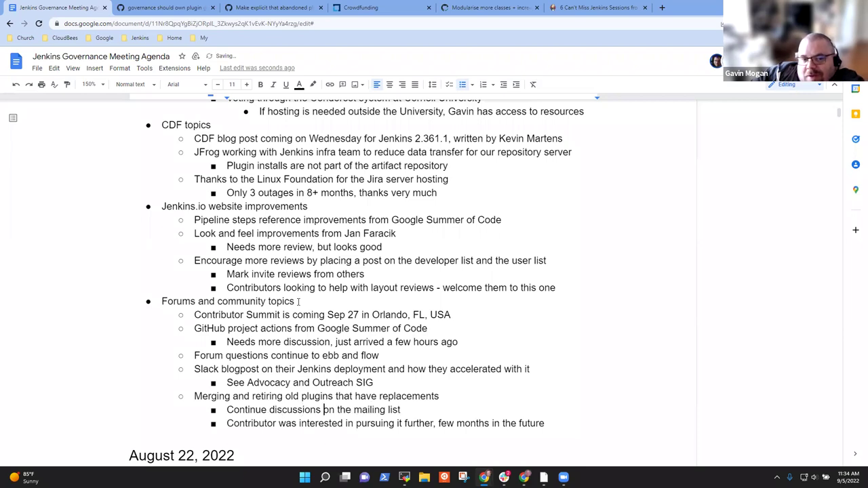
{"action": "key", "text": "End"}
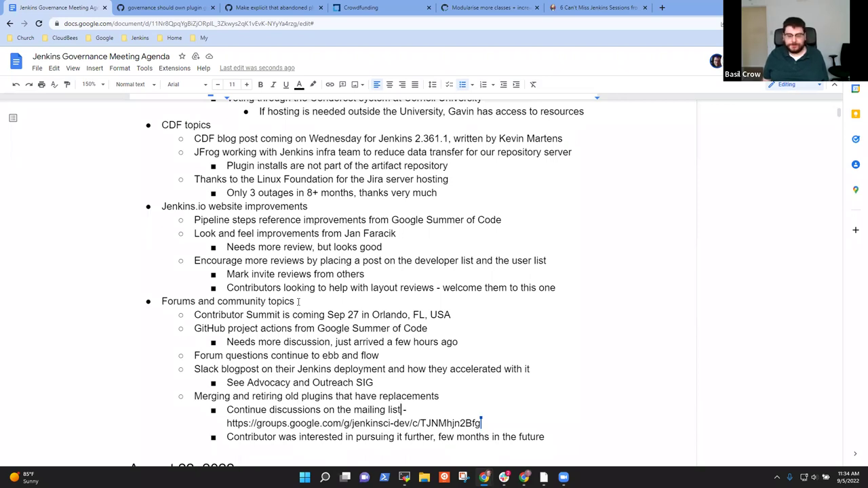
- Add a deeper sub-note 'Need to propose possible solutions and discuss them'
{"action": "key", "text": "Down"}
{"action": "key", "text": "Down"}
{"action": "key", "text": "End"}
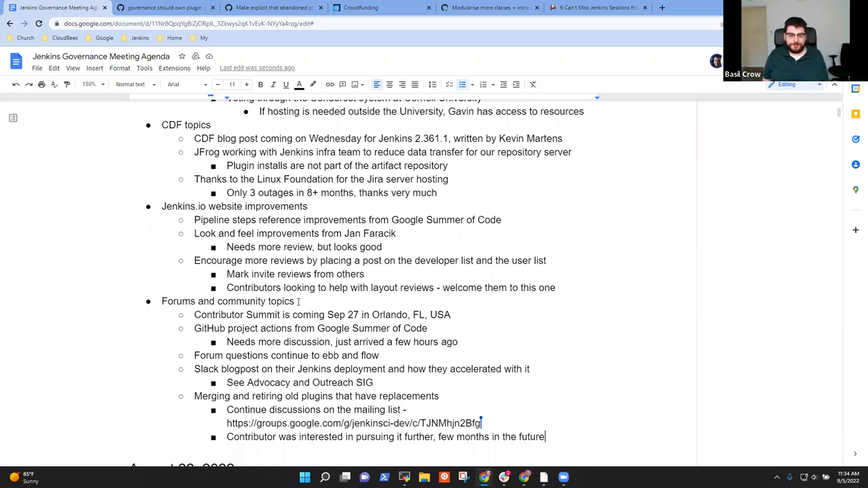
{"action": "key", "text": "Return"}
{"action": "key", "text": "Tab"}
{"action": "type", "text": "Need top"}
{"action": "key", "text": "BackSpace"}
{"action": "key", "text": "BackSpace"}
{"action": "type", "text": "propose "}
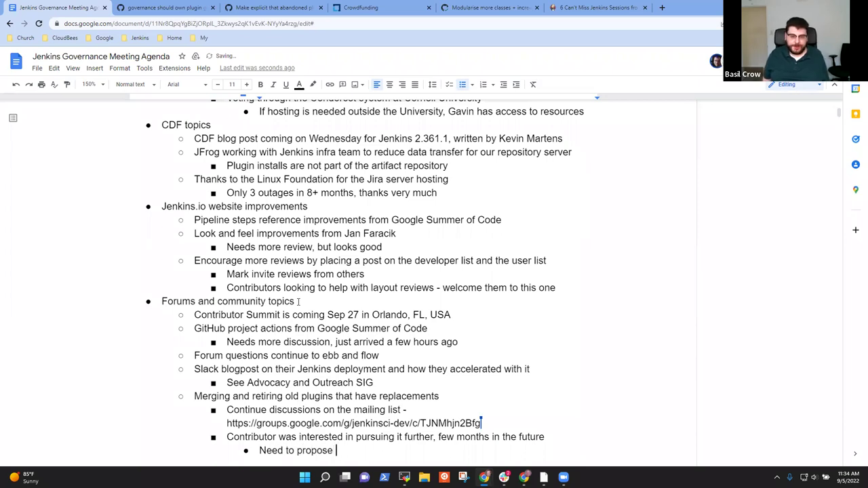
{"action": "type", "text": "possi"}
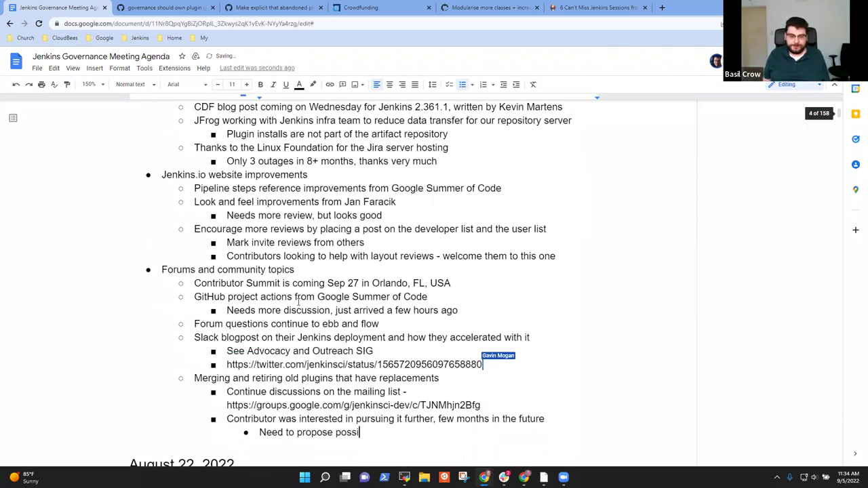
{"action": "type", "text": "ble solutions"}
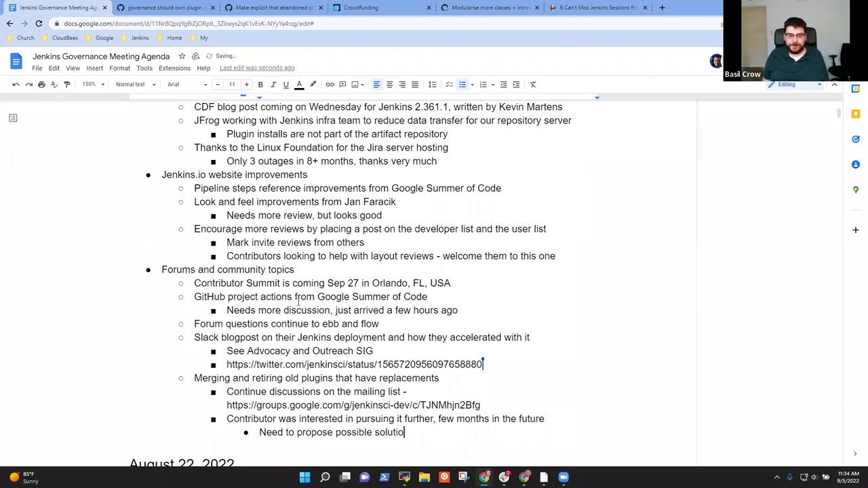
{"action": "key", "text": "BackSpace"}
{"action": "key", "text": "BackSpace"}
{"action": "type", "text": "ns"}
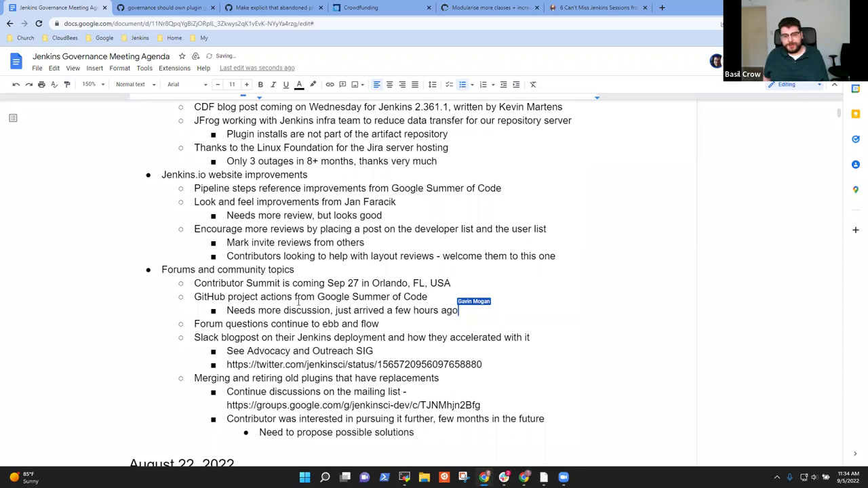
{"action": "type", "text": " and discu"}
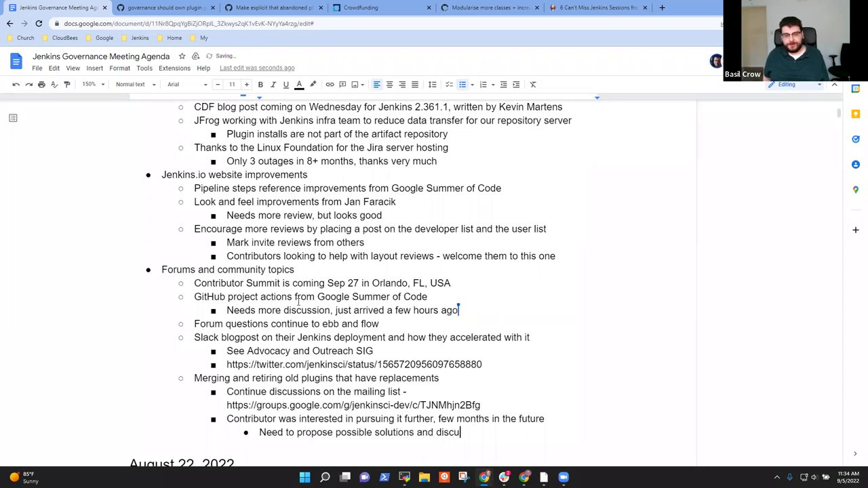
{"action": "type", "text": "ss them"}
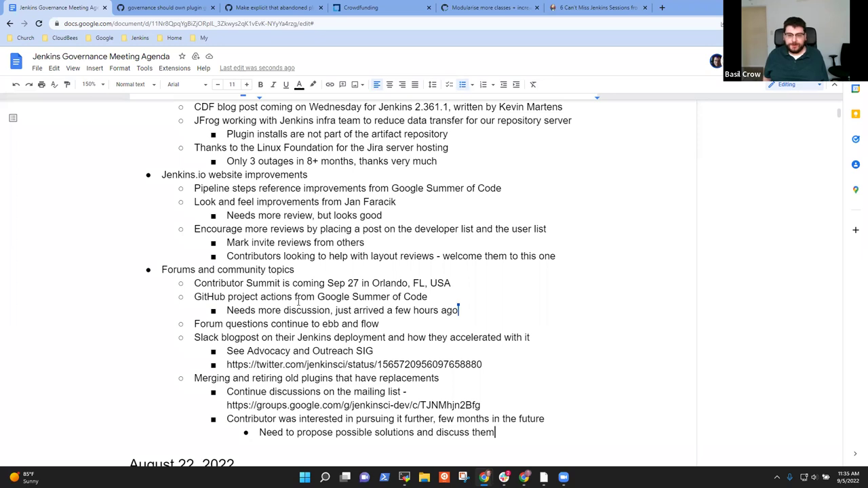
- Add 'Many examples of things that are near end of life but need work to reach end of life'
{"action": "key", "text": "Return"}
{"action": "key", "text": "Tab"}
{"action": "key", "text": "shift+Tab"}
{"action": "key", "text": "shift+Tab"}
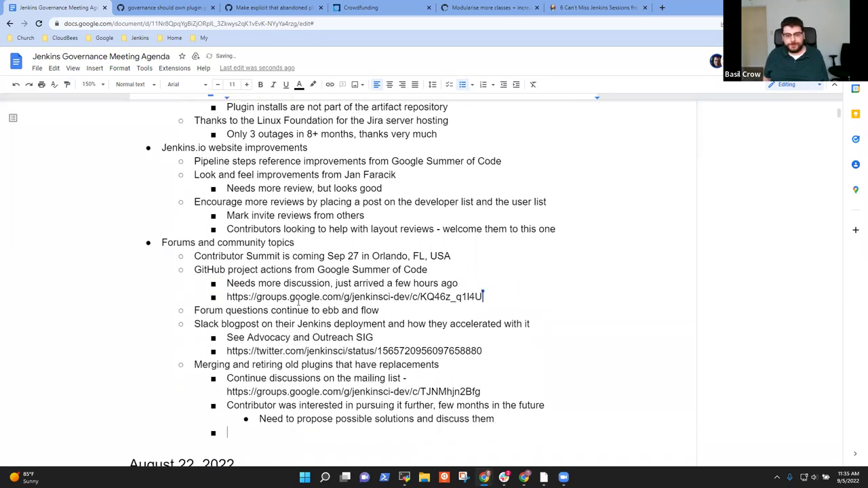
{"action": "type", "text": "Many examples"}
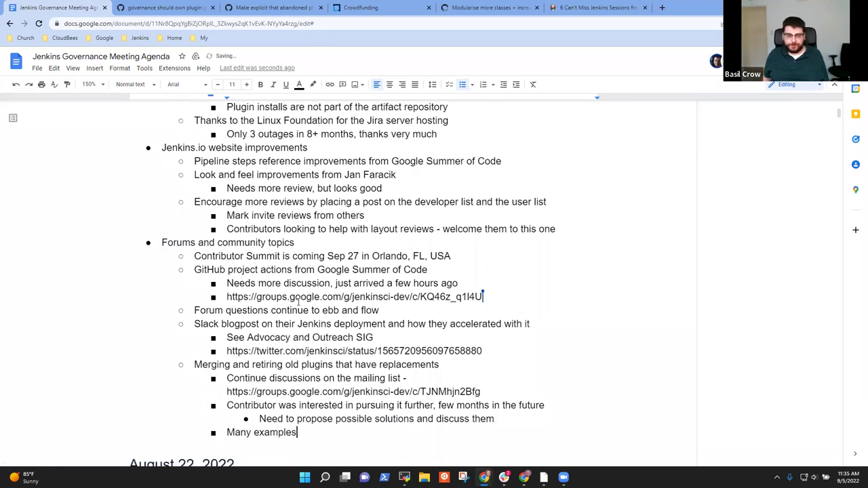
{"action": "type", "text": " of things that a"}
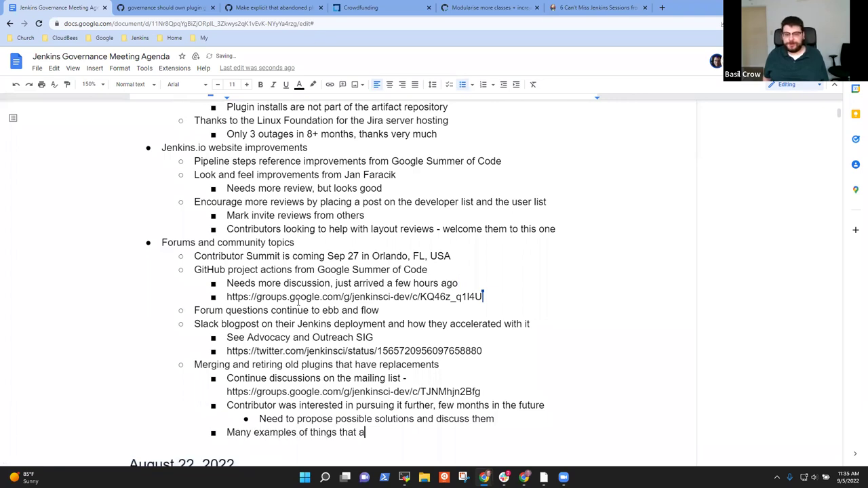
{"action": "type", "text": "re near end "}
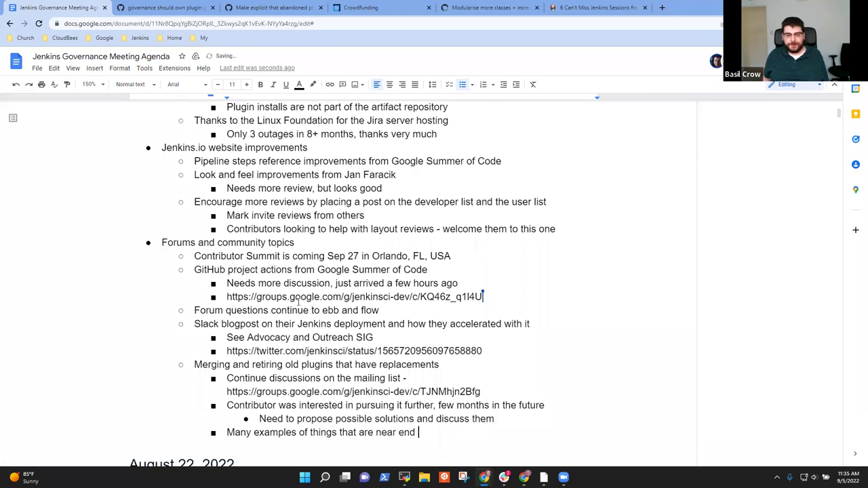
{"action": "type", "text": "of life buyt"}
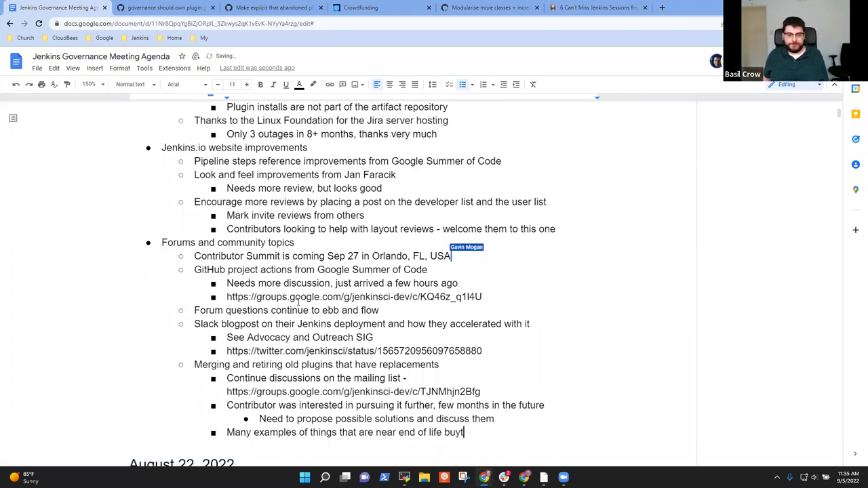
{"action": "key", "text": "BackSpace"}
{"action": "key", "text": "BackSpace"}
{"action": "type", "text": "t need "}
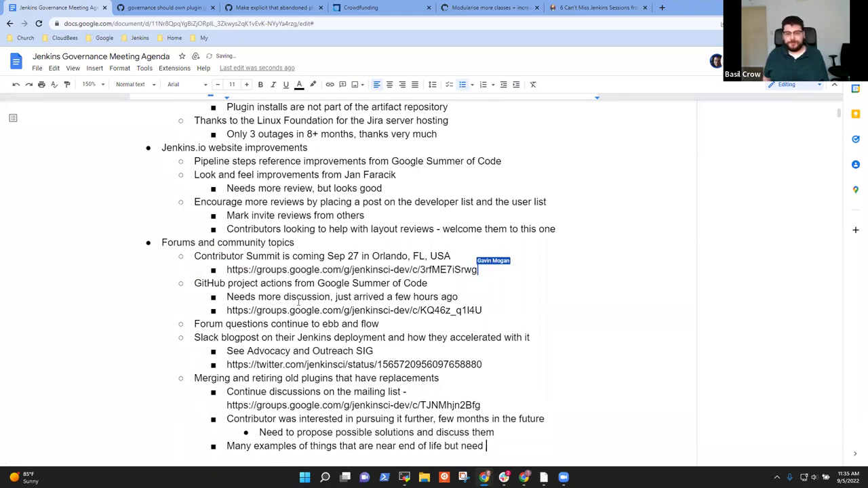
{"action": "type", "text": "work "}
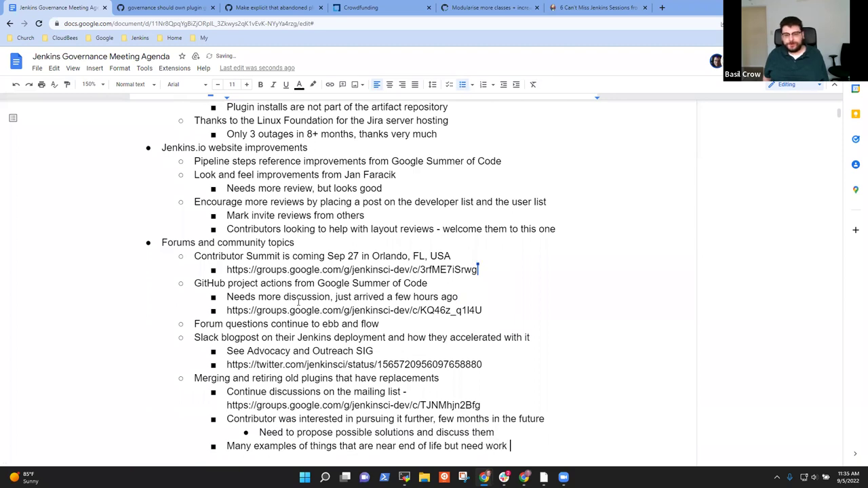
{"action": "type", "text": "to complete"}
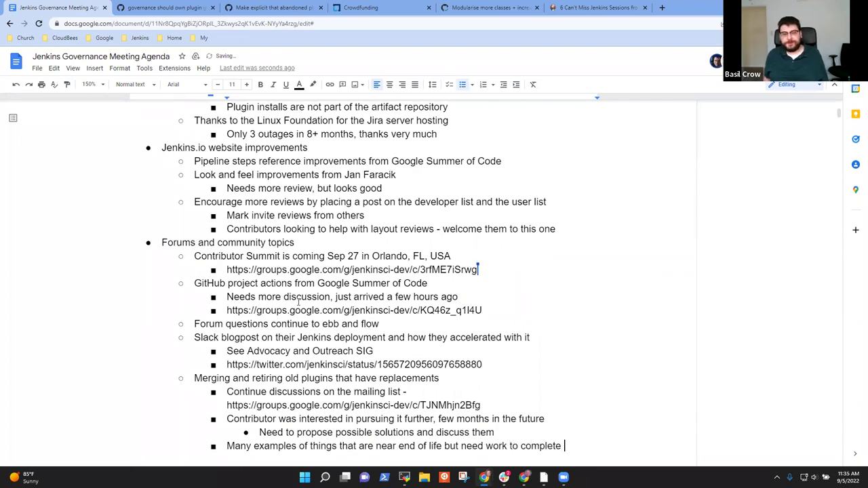
{"action": "type", "text": " end of life"}
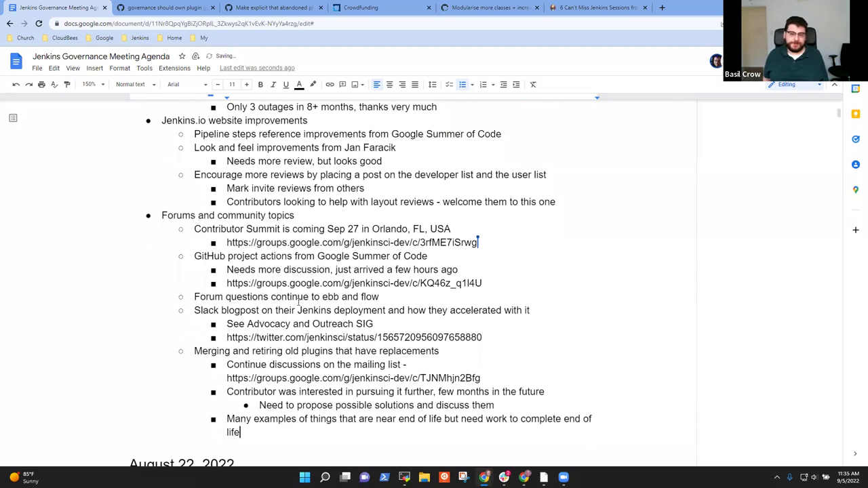
{"action": "key", "text": "ctrl+Left"}
{"action": "key", "text": "ctrl+Left"}
{"action": "key", "text": "ctrl+shift+Left"}
{"action": "type", "text": "reach"}
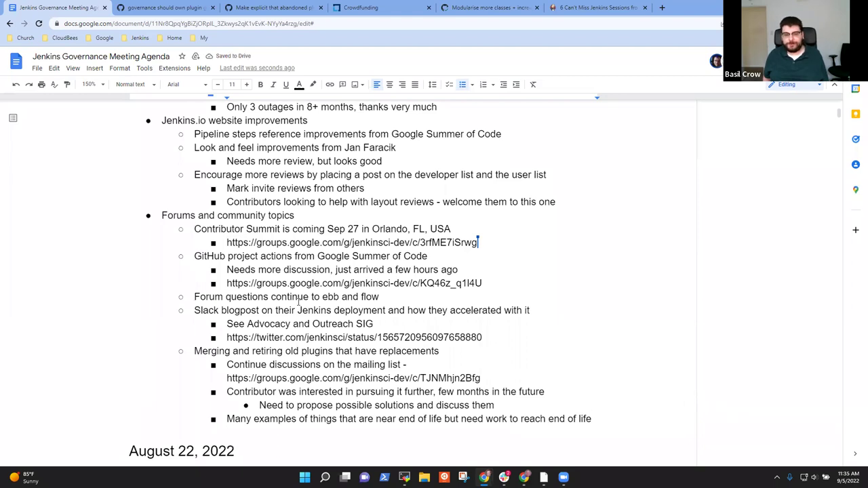
{"action": "key", "text": "End"}
- List examples 'Blue Ocean docker images' and 'Docker images on low-usage base images (arch linux, ...)'
{"action": "key", "text": "Return"}
{"action": "key", "text": "Tab"}
{"action": "type", "text": "Blue Oc"}
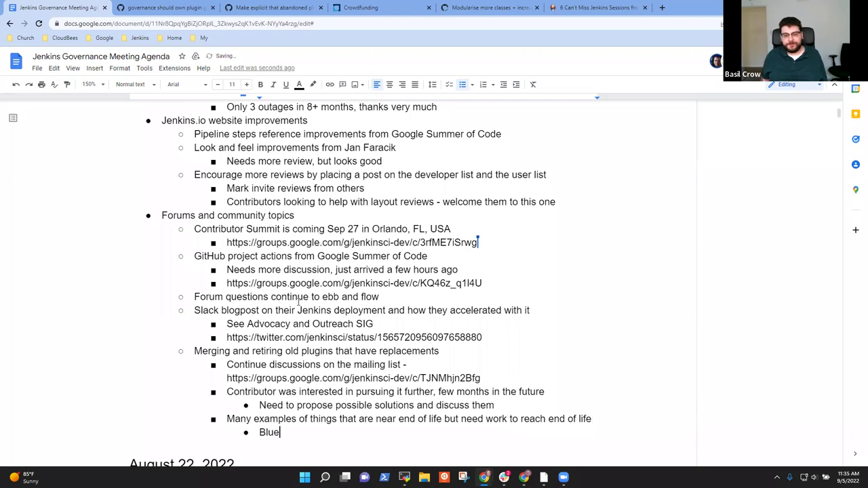
{"action": "key", "text": "BackSpace"}
{"action": "key", "text": "BackSpace"}
{"action": "type", "text": "Ocean "}
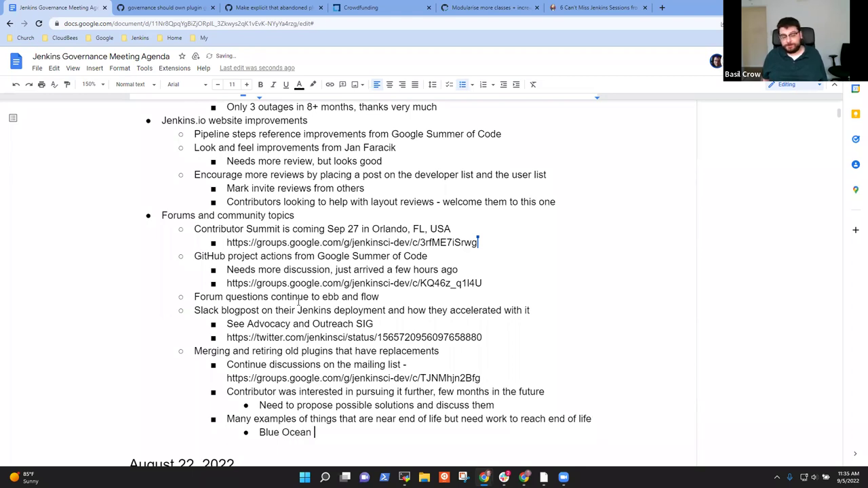
{"action": "type", "text": "docker image"}
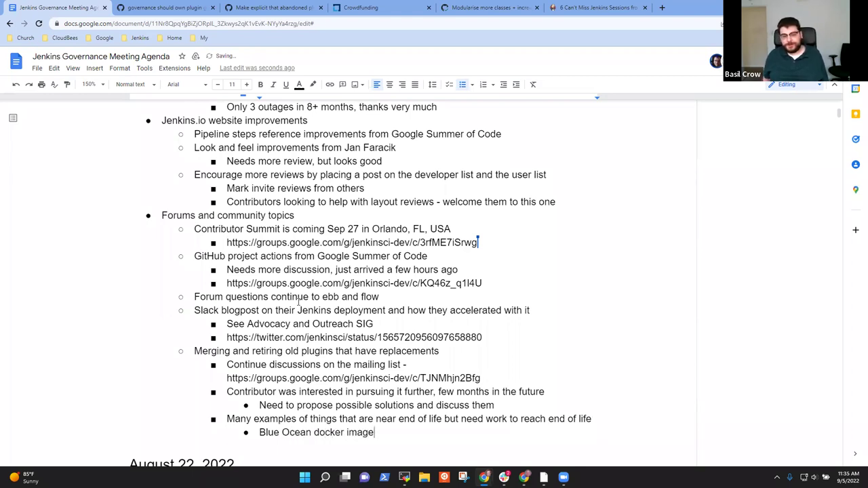
{"action": "type", "text": "s"}
{"action": "key", "text": "Return"}
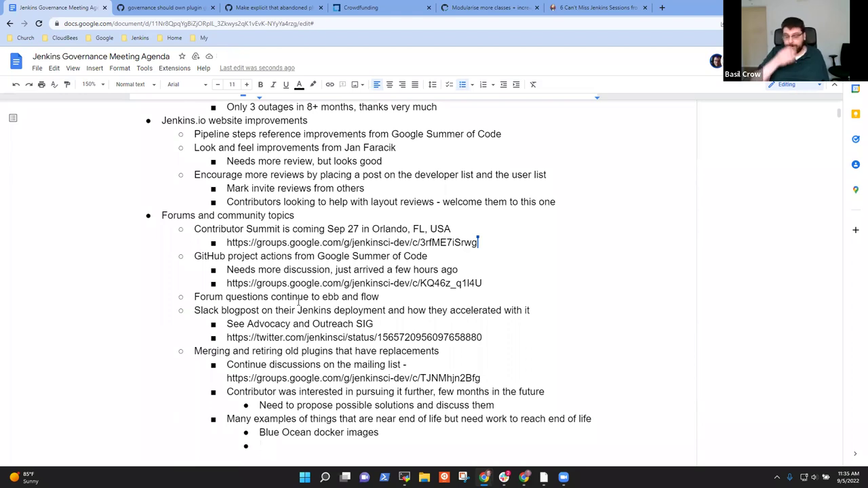
{"action": "type", "text": "Docker "}
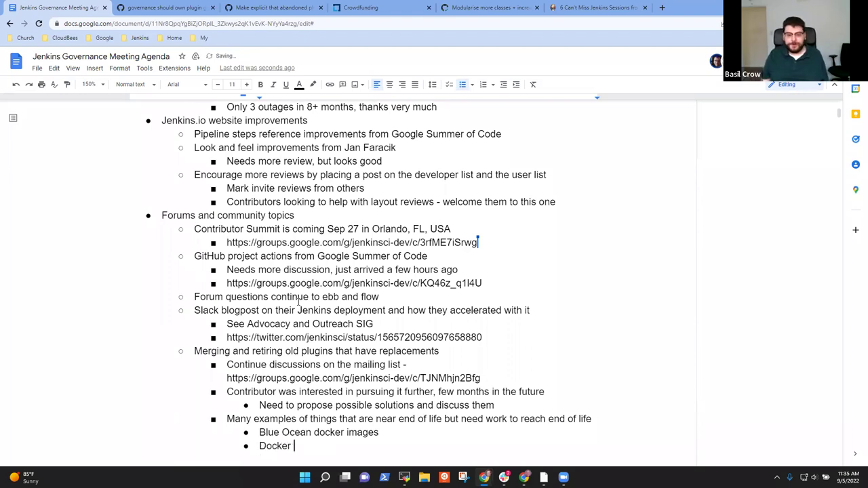
{"action": "type", "text": "com"}
{"action": "key", "text": "BackSpace"}
{"action": "key", "text": "BackSpace"}
{"action": "key", "text": "BackSpace"}
{"action": "type", "text": "images "}
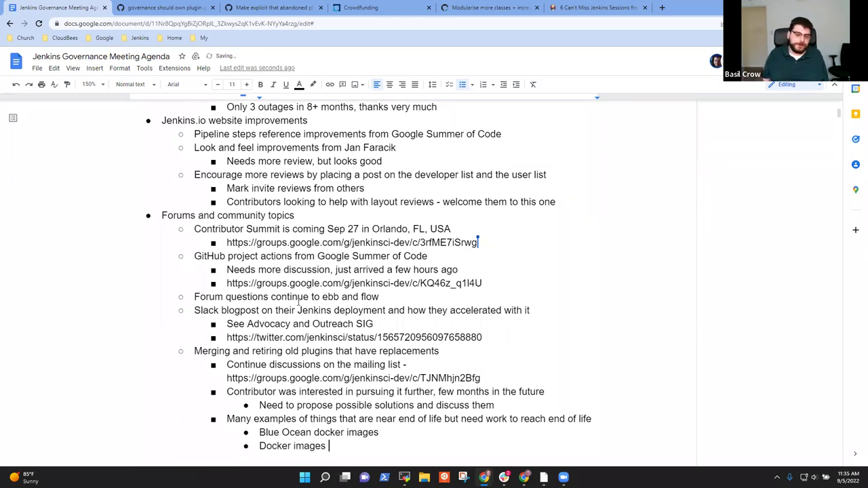
{"action": "type", "text": "on lo"}
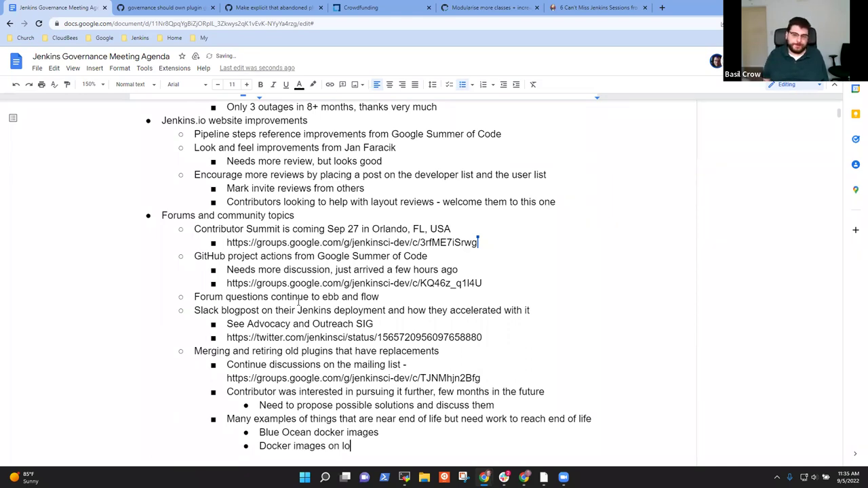
{"action": "type", "text": "w-usage "}
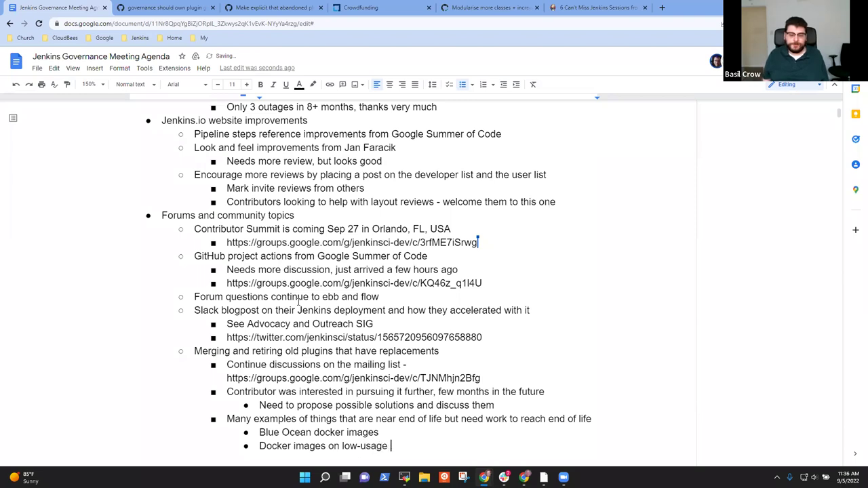
{"action": "type", "text": "platform"}
{"action": "key", "text": "ctrl+BackSpace"}
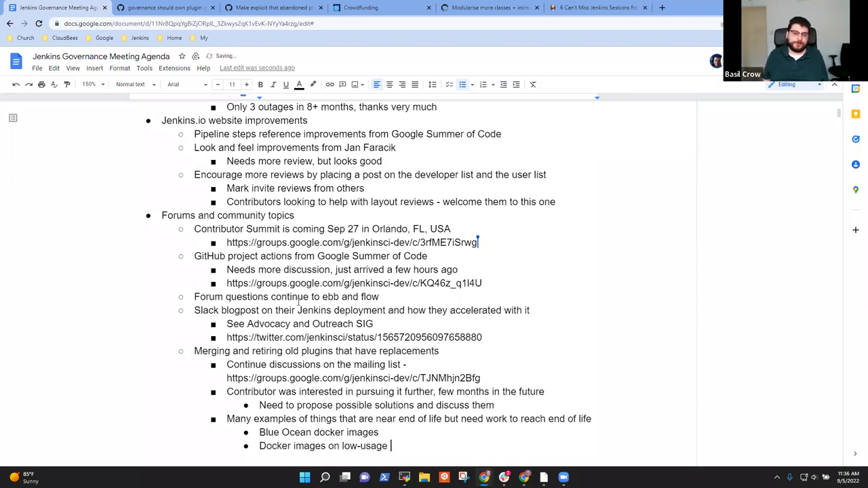
{"action": "type", "text": "base "}
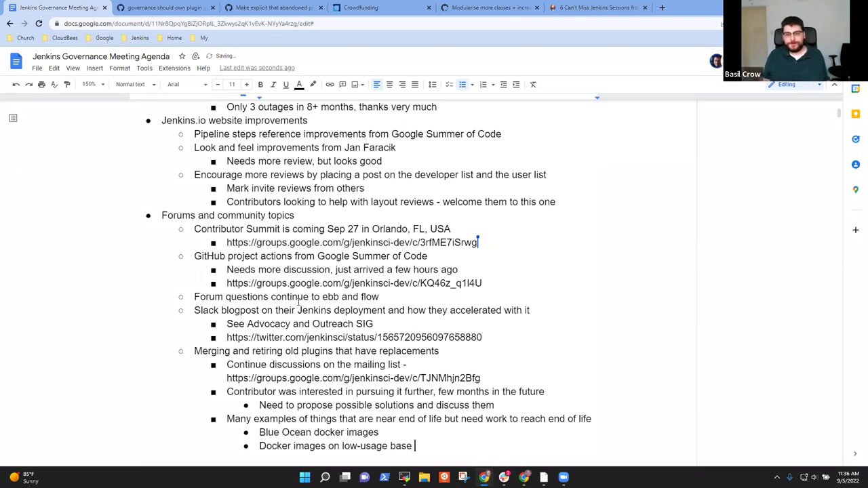
{"action": "type", "text": "images"}
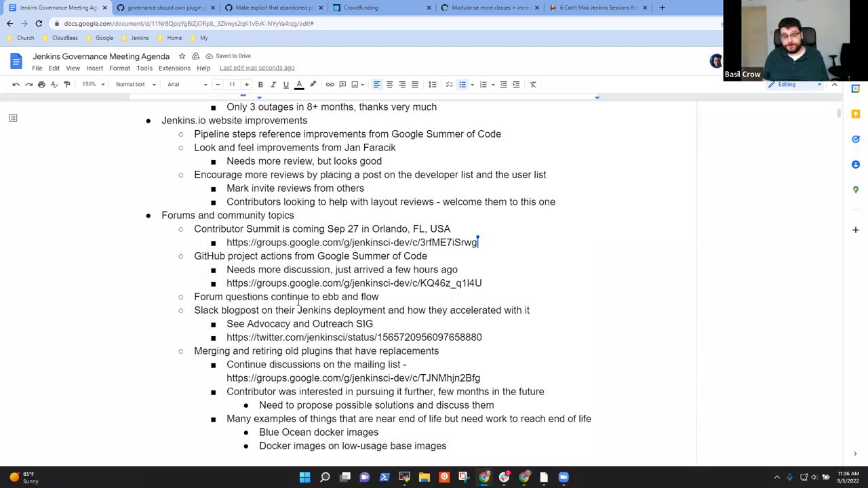
{"action": "type", "text": " (ar"}
{"action": "type", "text": "ch linux"}
{"action": "type", "text": ","}
{"action": "type", "text": " ...)"}
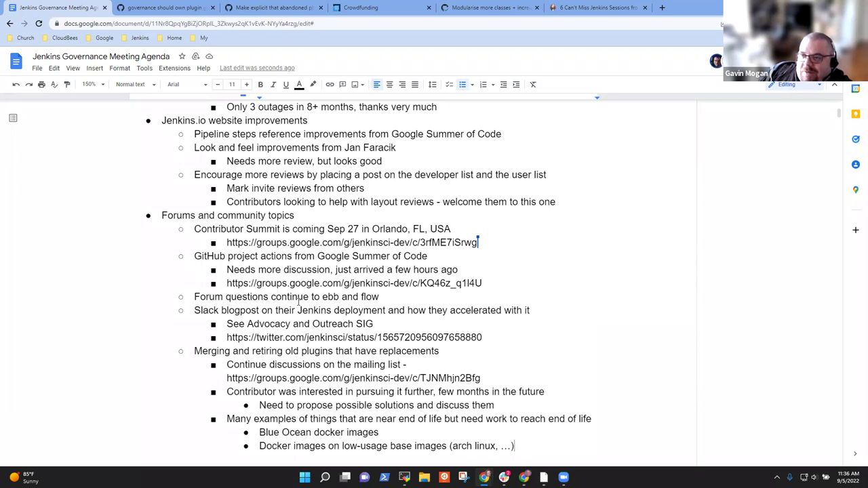
- Add an empty bullet one level up below the Docker images example
{"action": "scroll", "coordinate": [325, 311], "scroll_direction": "down", "scroll_amount": 1}
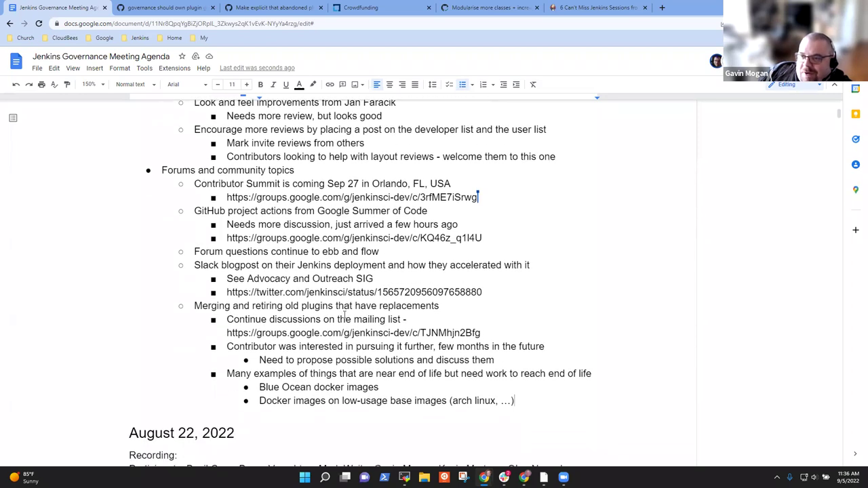
{"action": "key", "text": "Return"}
{"action": "key", "text": "shift+Tab"}
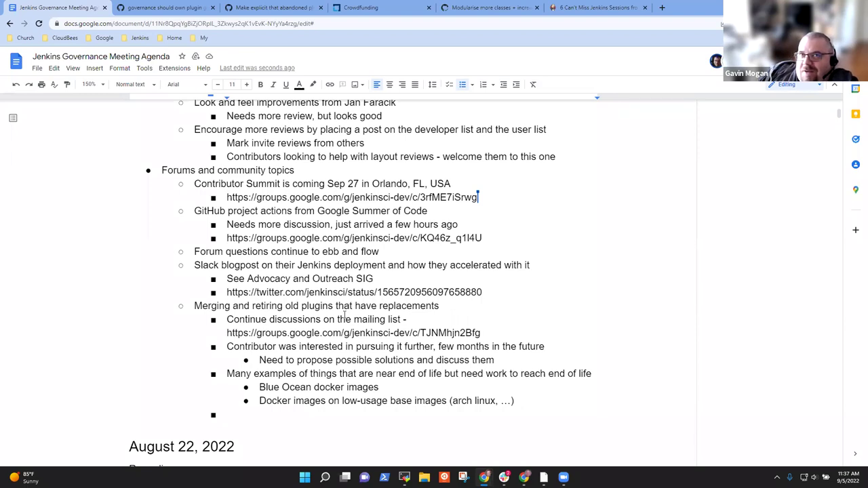
- Note a member found a way to merge gitter, matrix and IRC, via a linked Jenkins infra matrix channel
{"action": "type", "text": "Gavin has"}
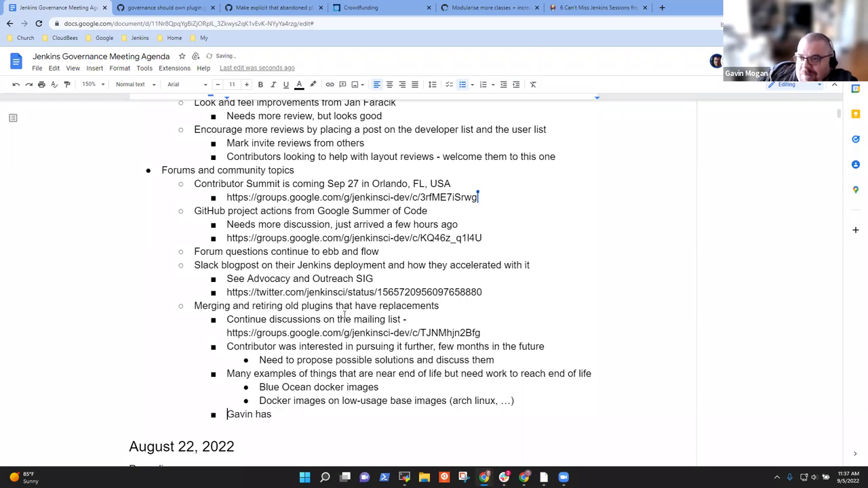
{"action": "key", "text": "shift+Tab"}
{"action": "type", "text": "found a wa"}
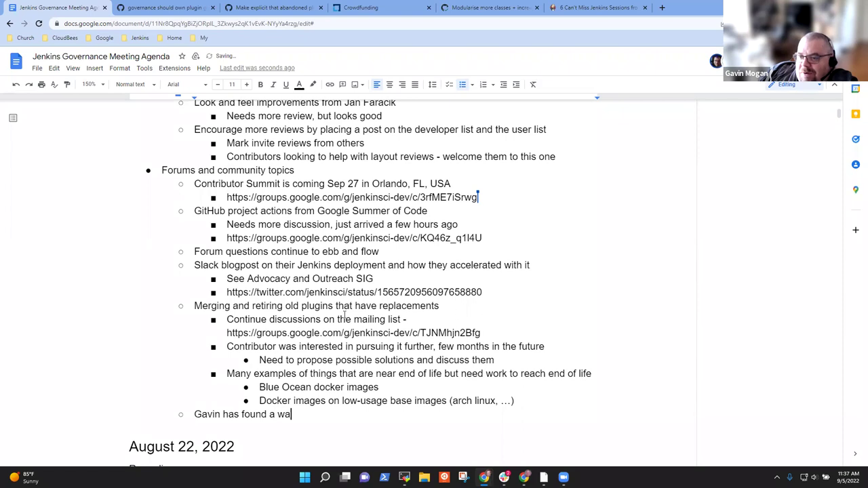
{"action": "type", "text": "y to merge "}
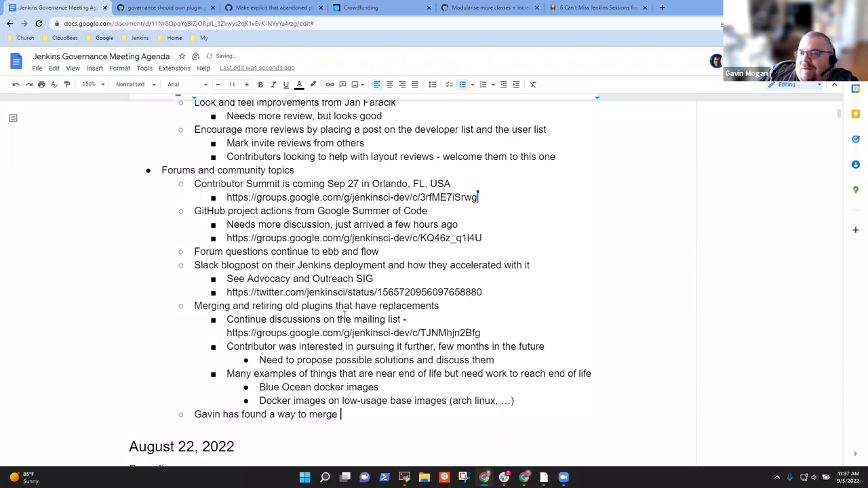
{"action": "type", "text": "gitter, matrix, and IRC into a single room"}
{"action": "key", "text": "Return"}
{"action": "key", "text": "Tab"}
{"action": "type", "text": "Have a Jenkins infra matrix channel that is linked to all t"}
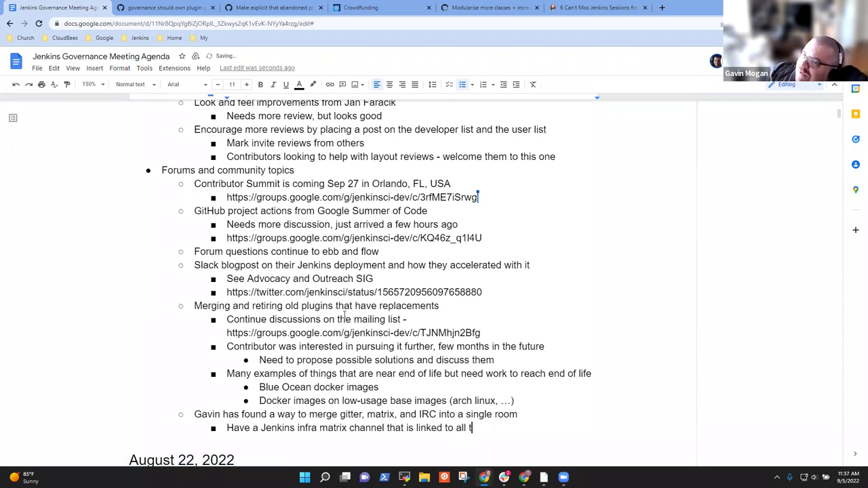
{"action": "type", "text": "hree locations"}
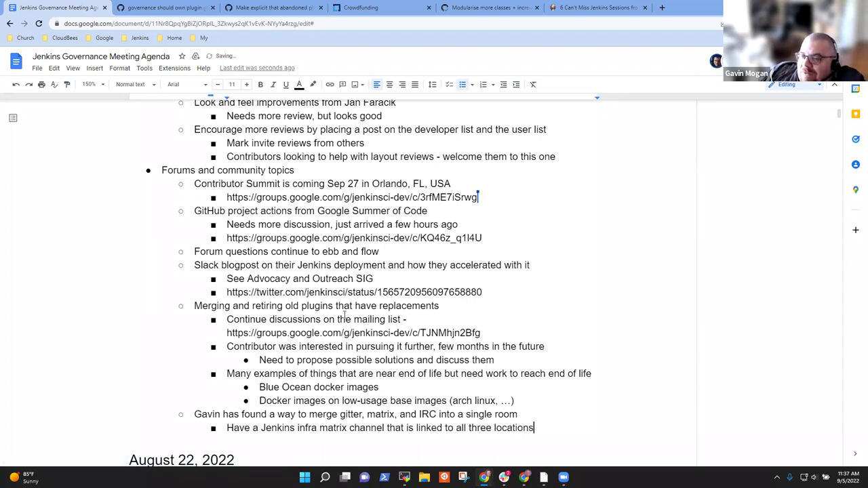
- Add sub-points on a months-old thread proposing a chat channel merge and a proposed releases IRC merge
{"action": "key", "text": "Return"}
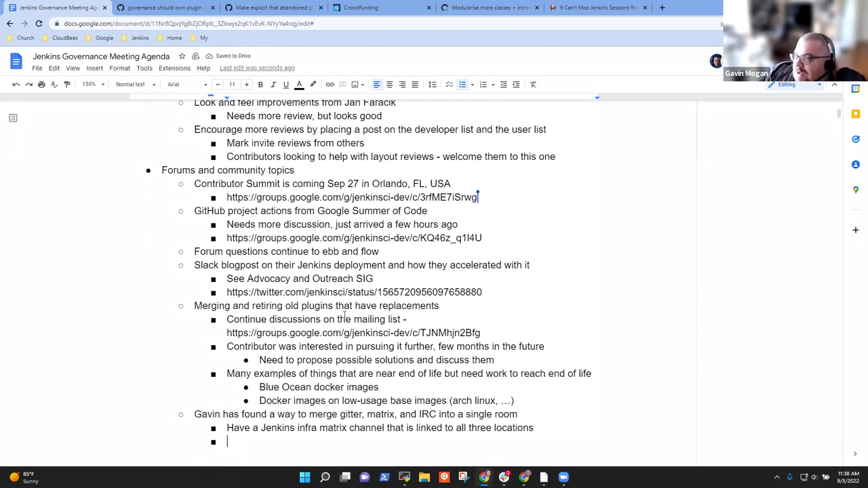
{"action": "type", "text": "Had a thread "}
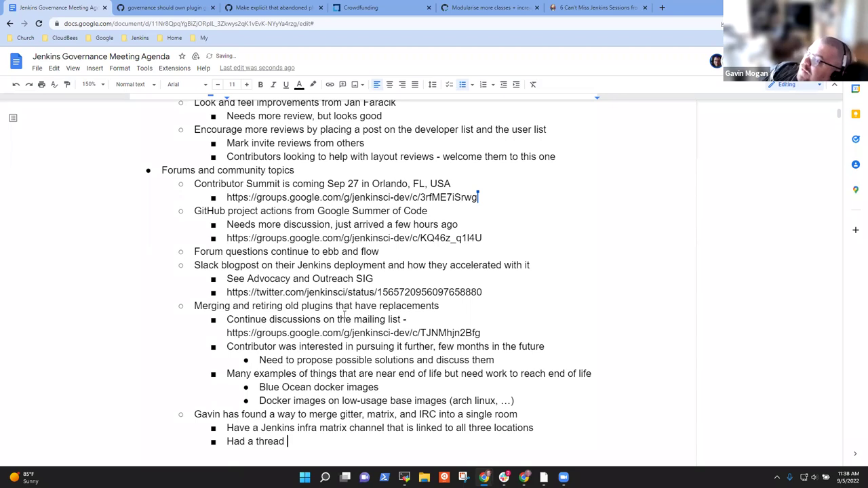
{"action": "type", "text": "months ago "}
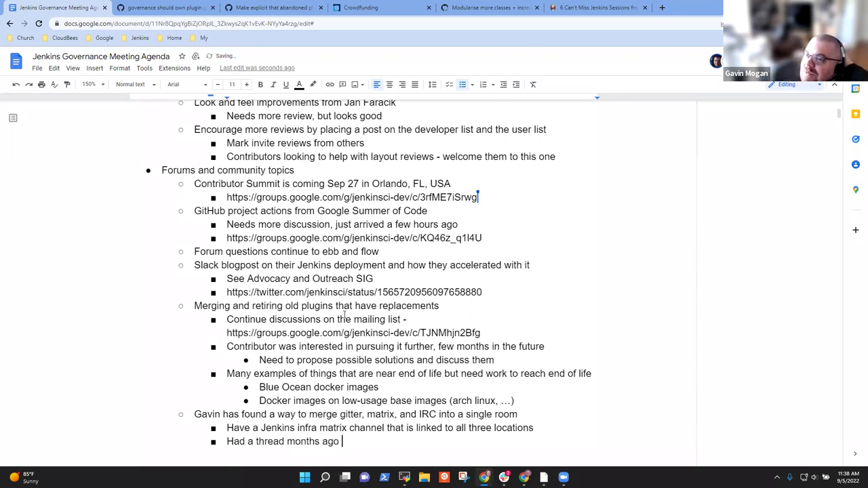
{"action": "type", "text": "considering"}
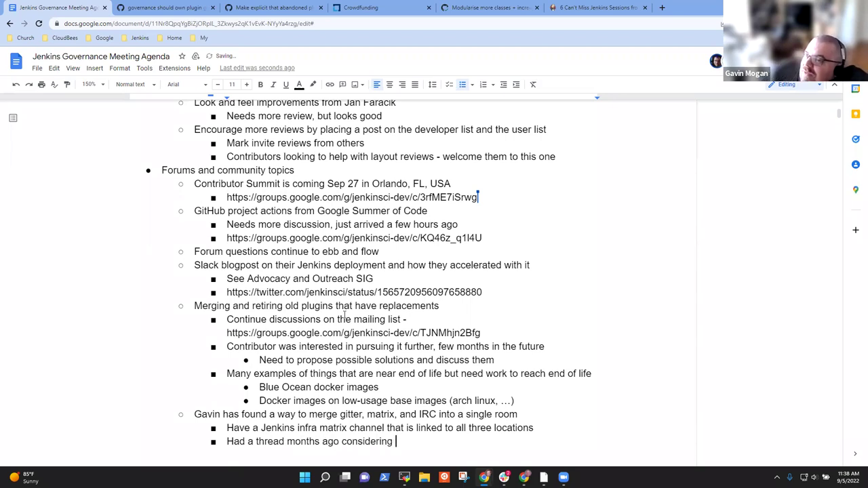
{"action": "key", "text": "ctrl+BackSpace"}
{"action": "type", "text": "propos"}
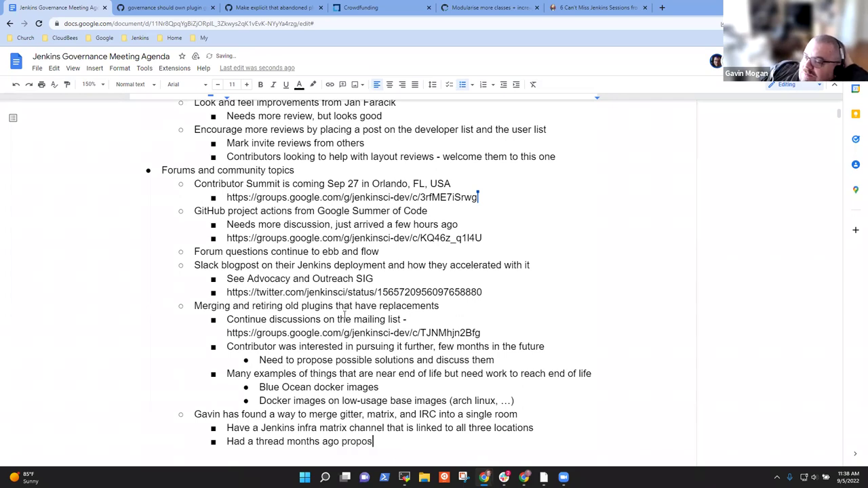
{"action": "type", "text": "ing a merge of c"}
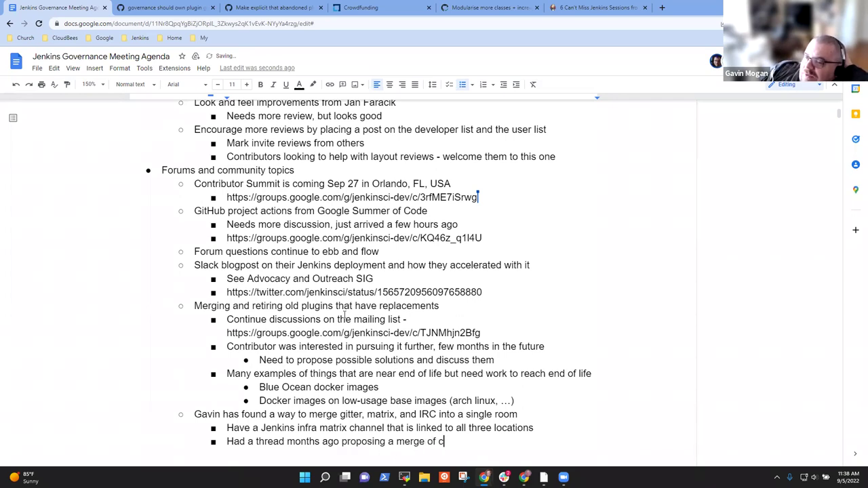
{"action": "type", "text": "hat channels"}
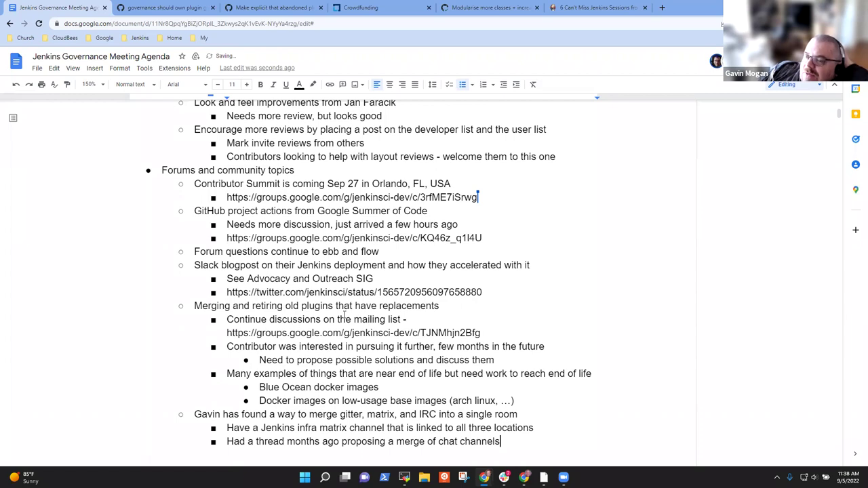
{"action": "key", "text": "Return"}
{"action": "type", "text": "Alex p"}
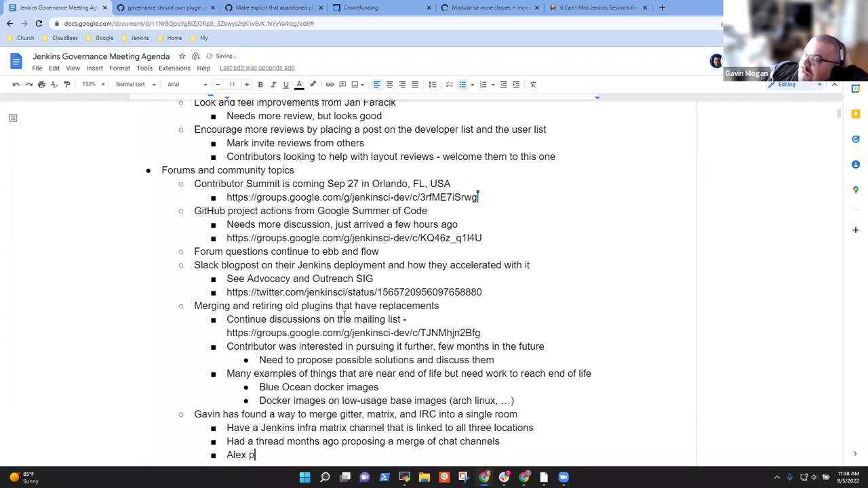
{"action": "type", "text": "roposing merge ofthe"}
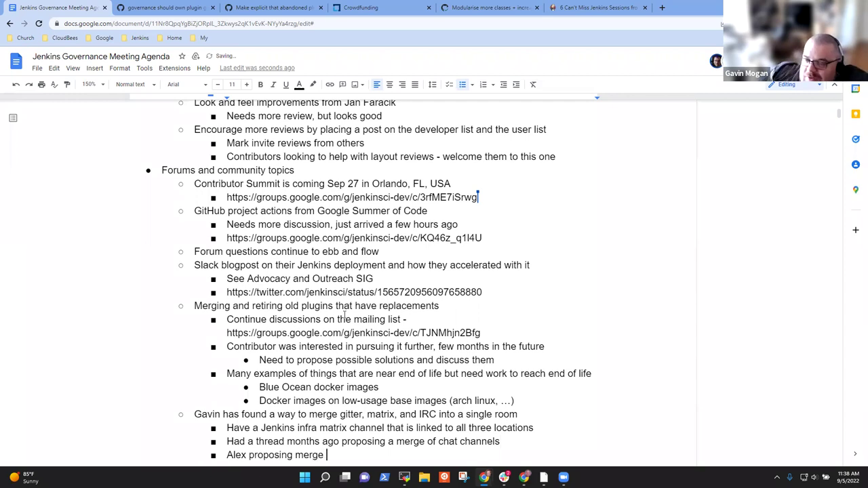
{"action": "key", "text": "BackSpace"}
{"action": "key", "text": "BackSpace"}
{"action": "key", "text": "BackSpace"}
{"action": "key", "text": "BackSpace"}
{"action": "type", "text": "the releases "}
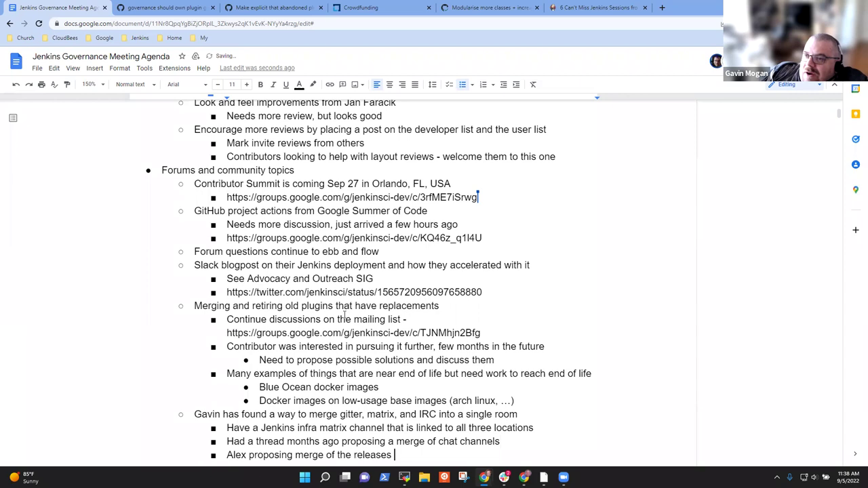
{"action": "type", "text": "IRC"}
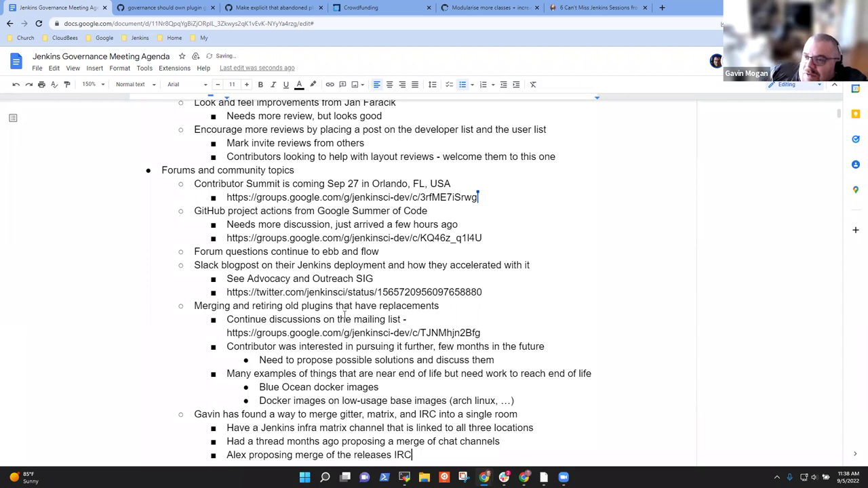
{"action": "type", "text": " next"}
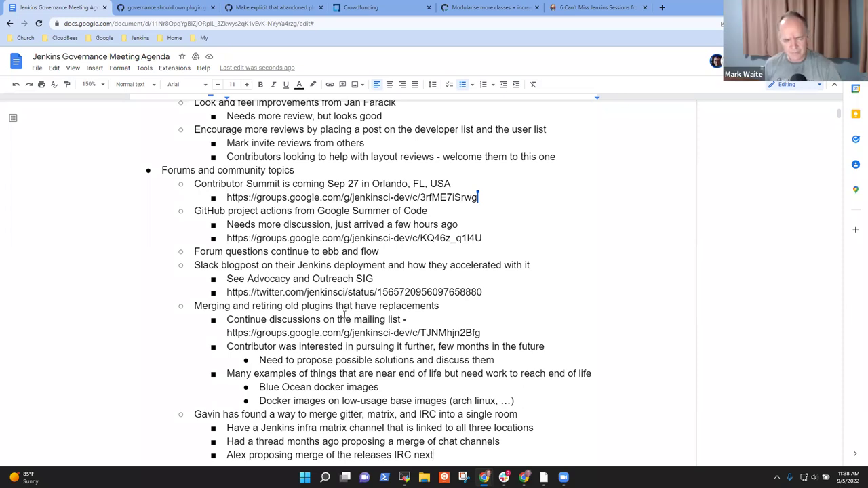
{"action": "scroll", "coordinate": [345, 316], "scroll_direction": "down", "scroll_amount": 1}
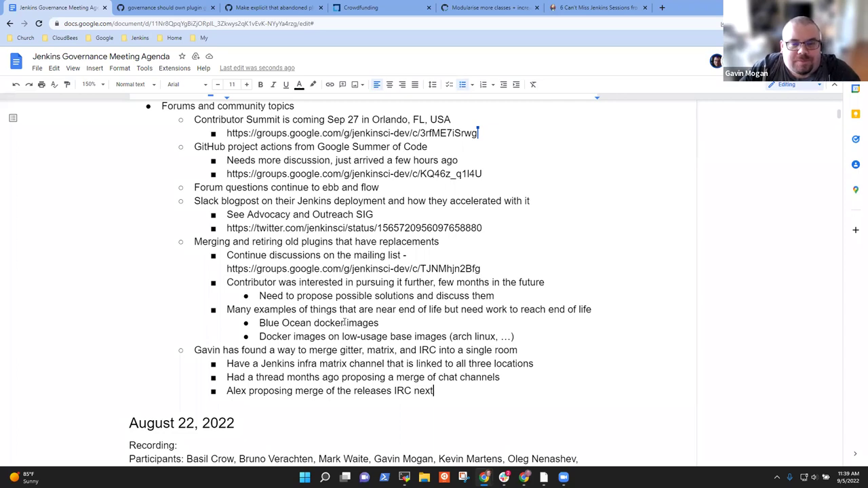
{"action": "key", "text": "Up"}
{"action": "key", "text": "Up"}
{"action": "key", "text": "Up"}
{"action": "key", "text": "Home"}
{"action": "key", "text": "shift+End"}
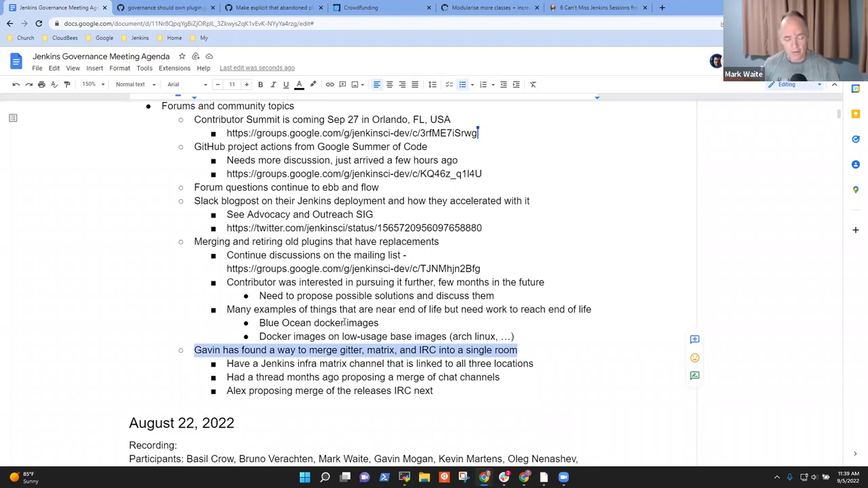
{"action": "key", "text": "Down"}
{"action": "key", "text": "Down"}
{"action": "key", "text": "Down"}
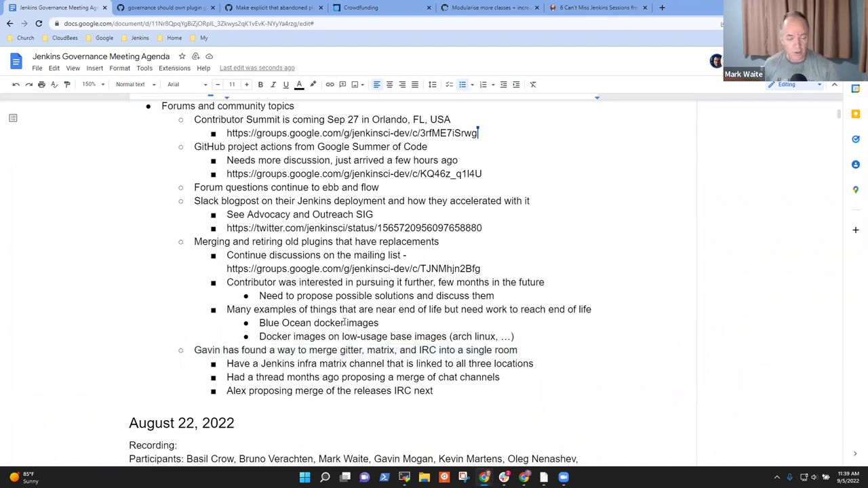
{"action": "key", "text": "shift+Home"}
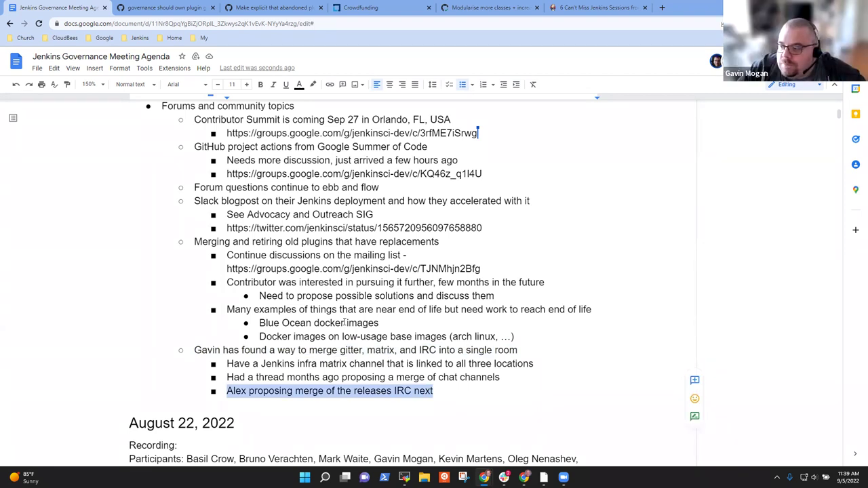
{"action": "key", "text": "End"}
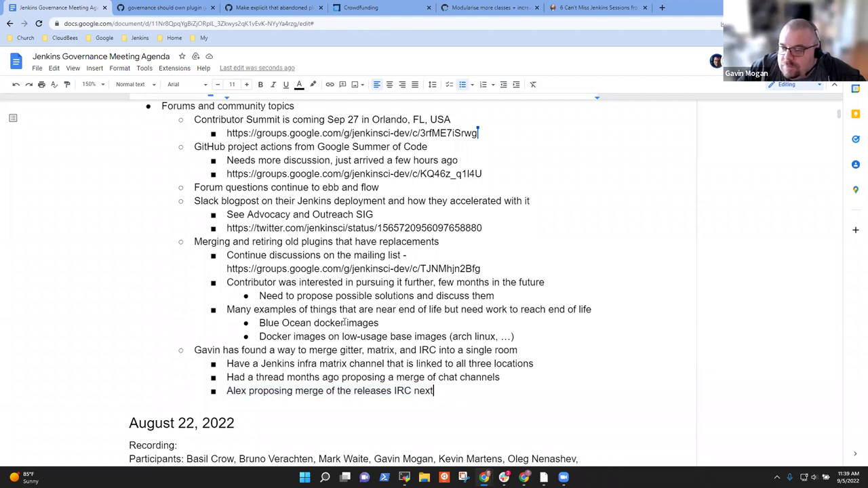